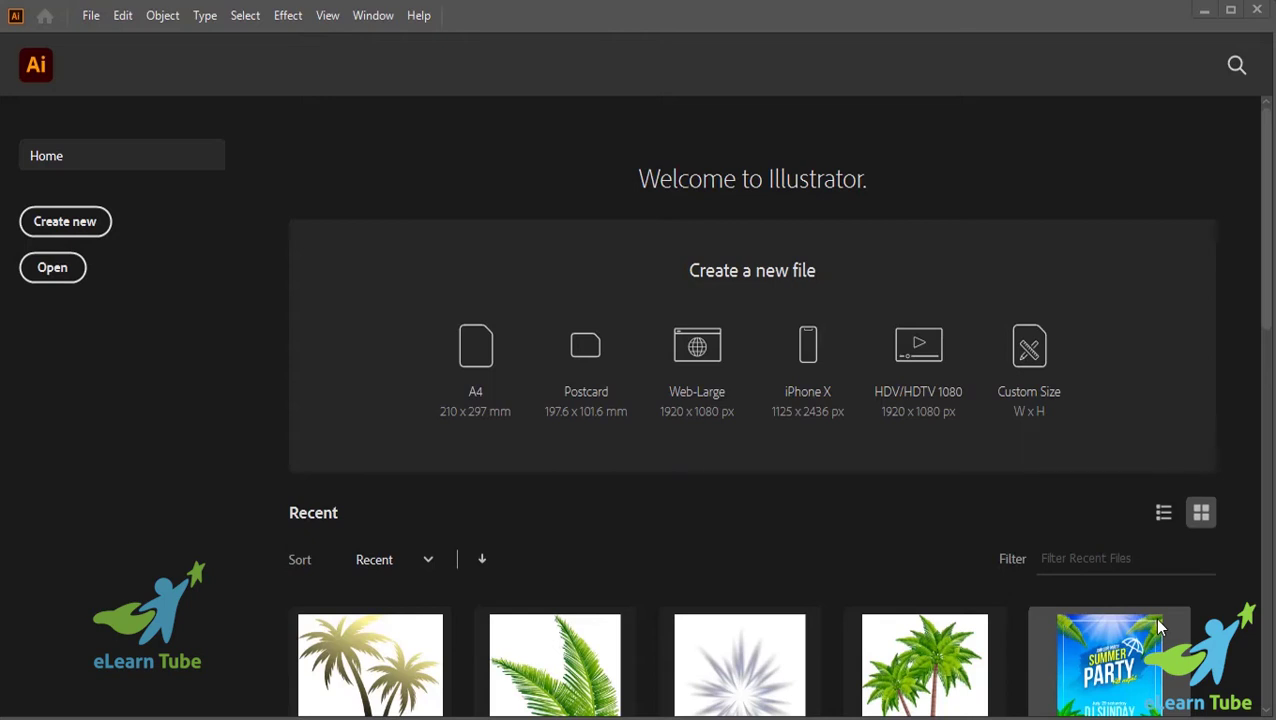
Step: Create a new blank document using the 1200 × 1200 px preset from the Home screen
left_click(100, 228)
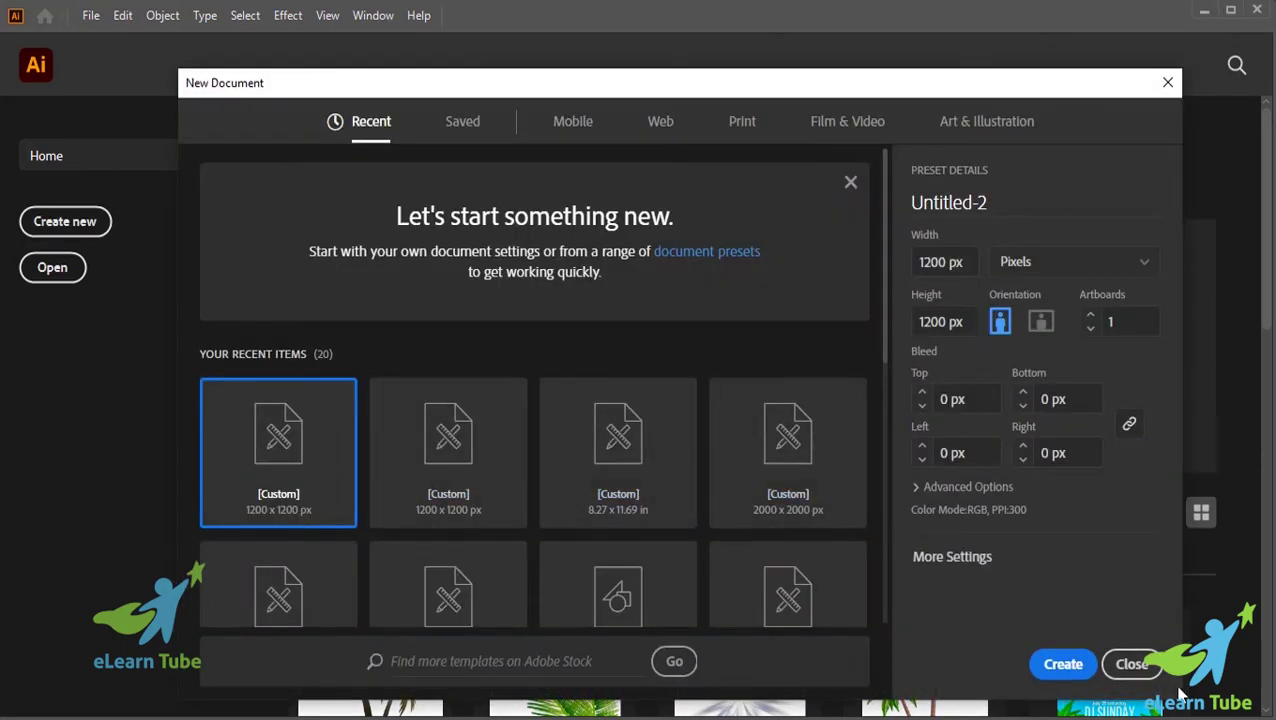
left_click(1078, 668)
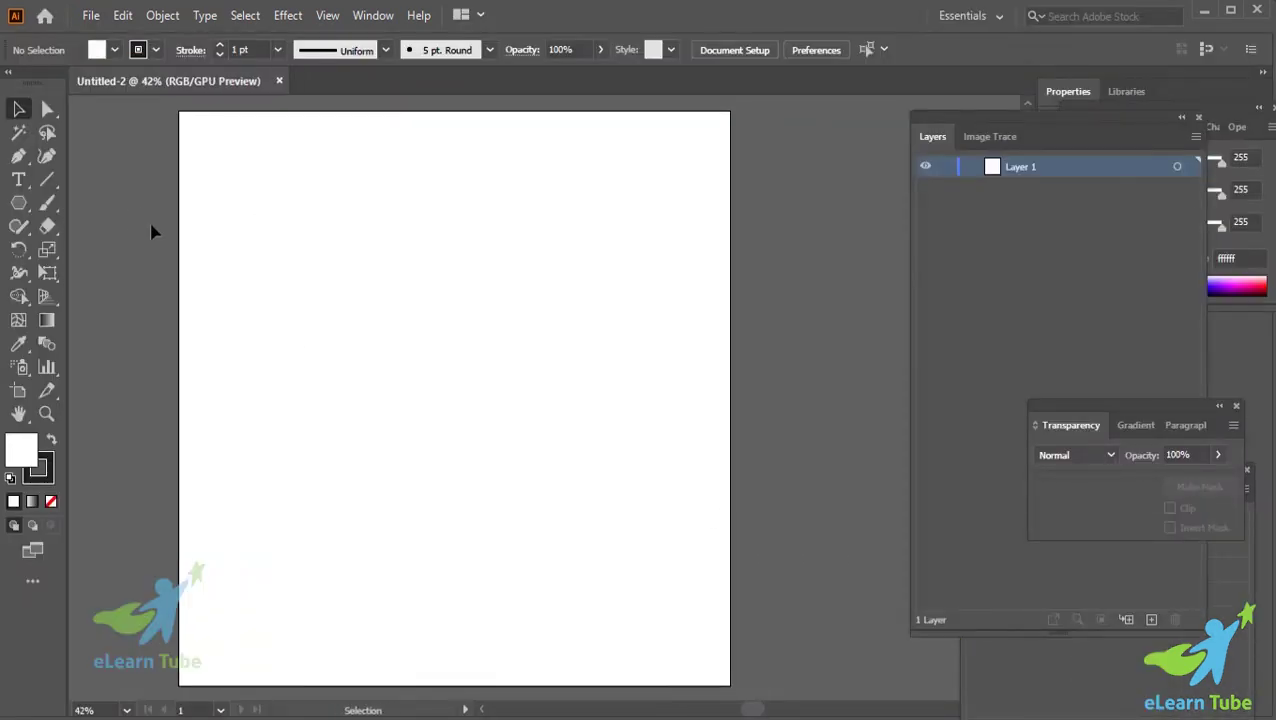
Step: Draw a rectangle in the artboard's upper left with the Rectangle Tool
left_click(24, 208)
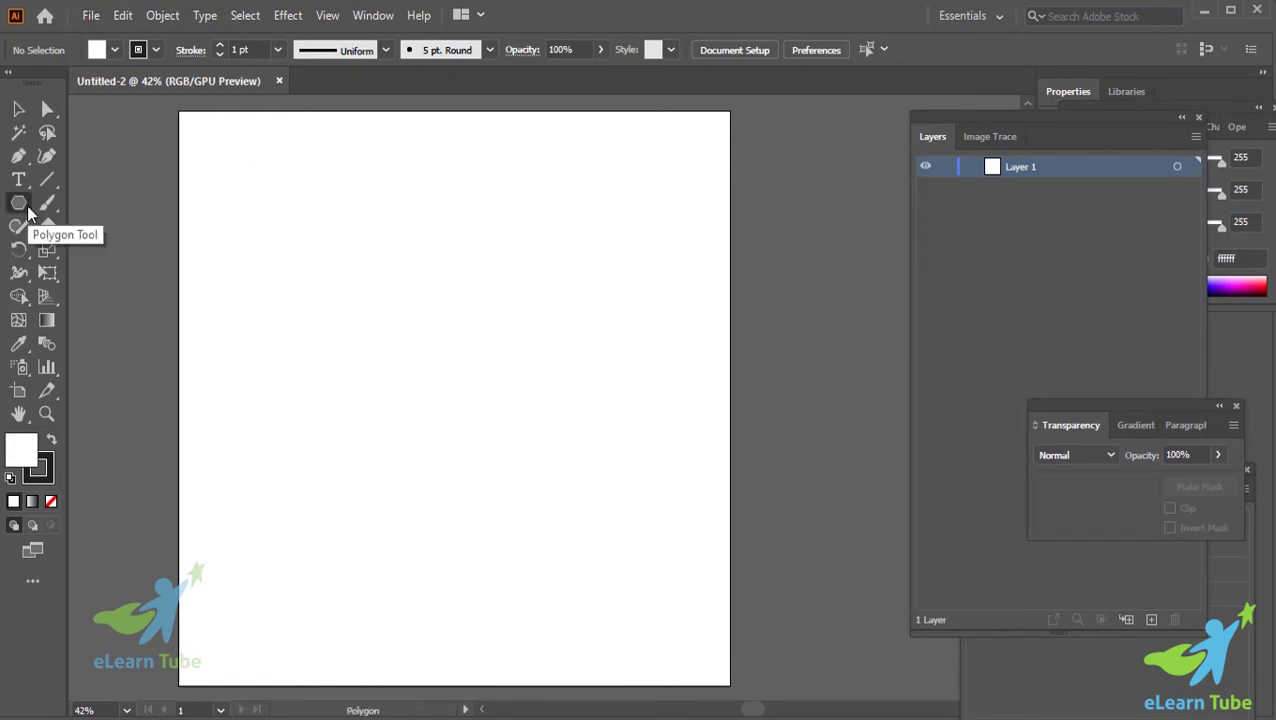
left_click(28, 211)
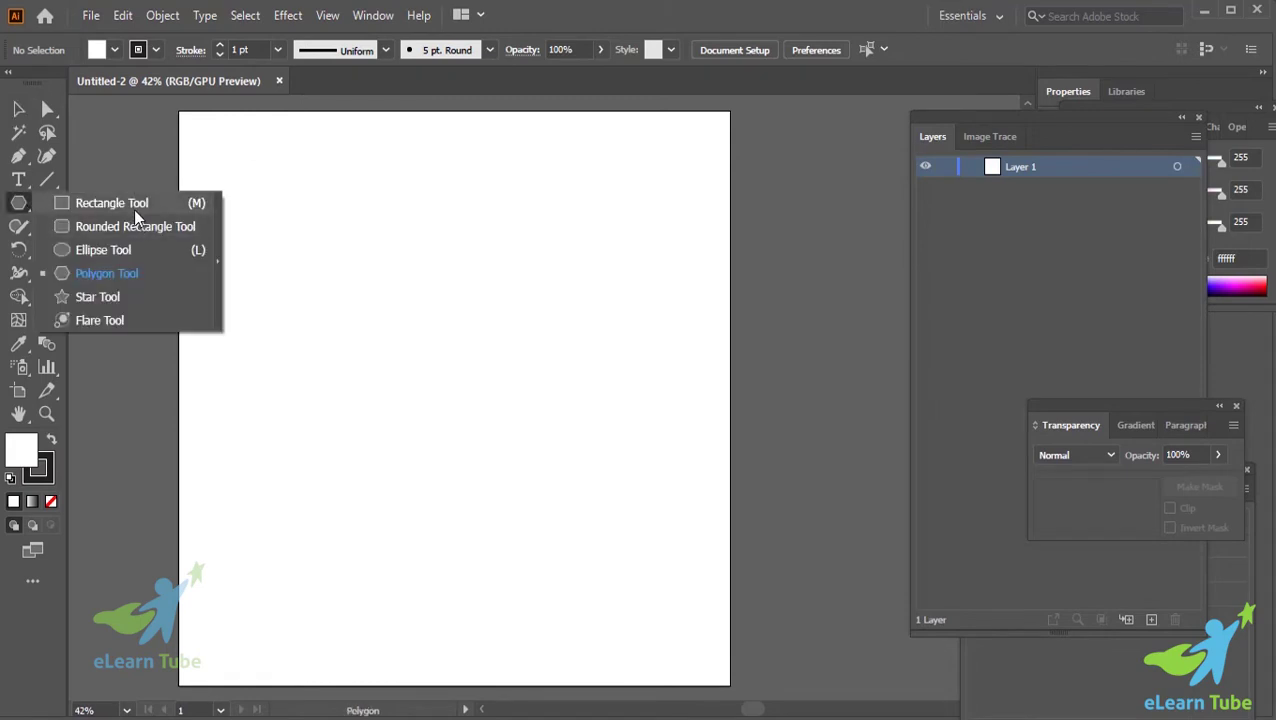
left_click(132, 205)
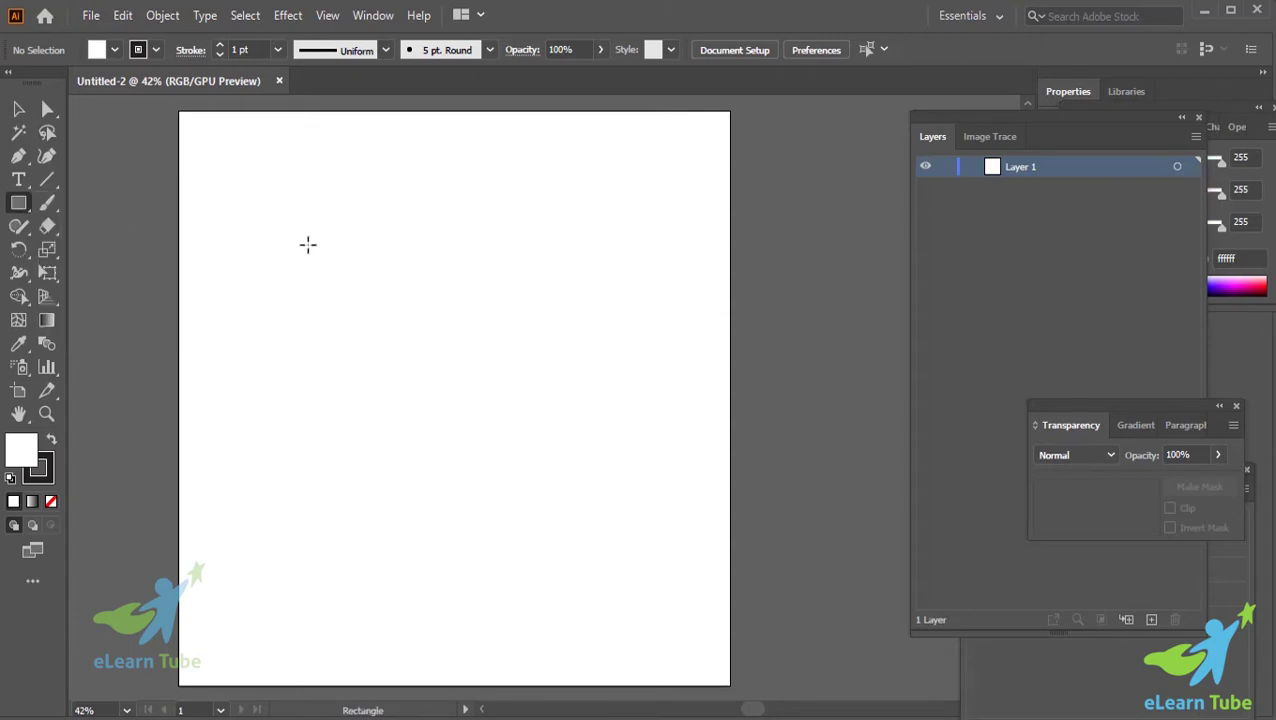
left_click_drag(314, 235, 430, 341)
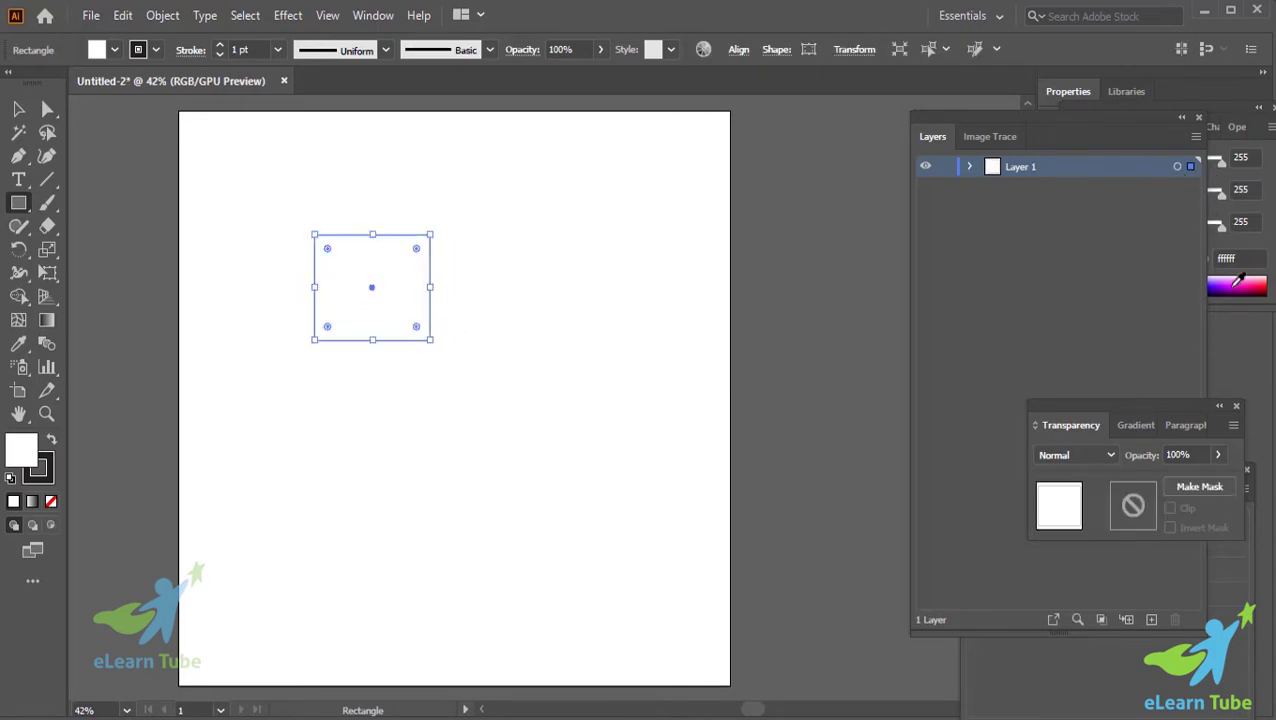
Step: Fill the rectangle with red ff004b and enlarge it toward the lower right
left_click(1265, 212)
left_click_drag(1221, 192, 1126, 192)
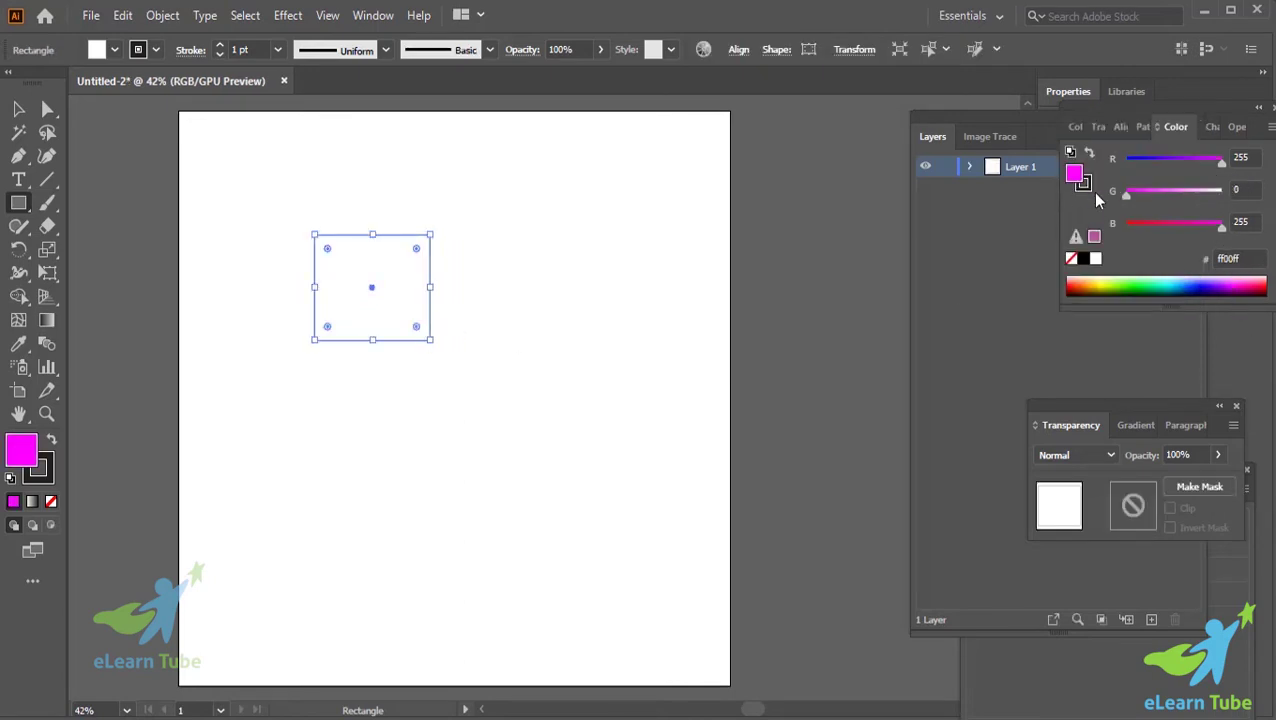
left_click_drag(1221, 225, 1154, 225)
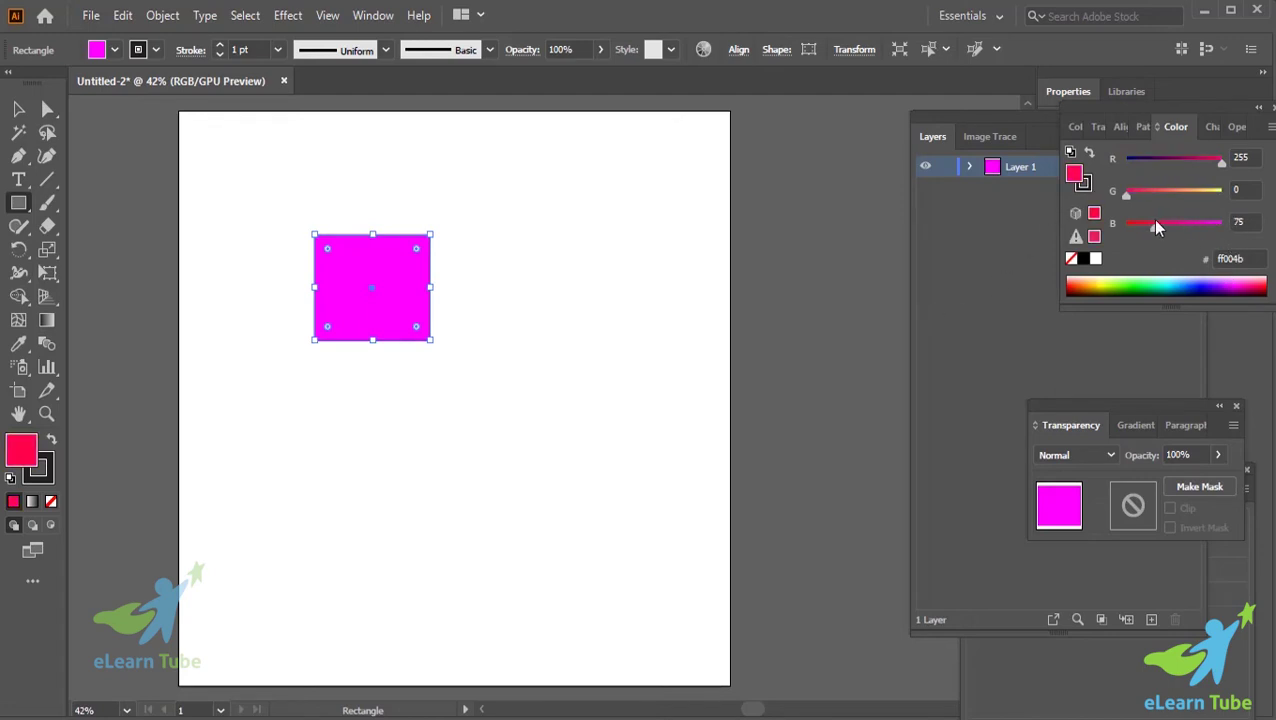
left_click(20, 110)
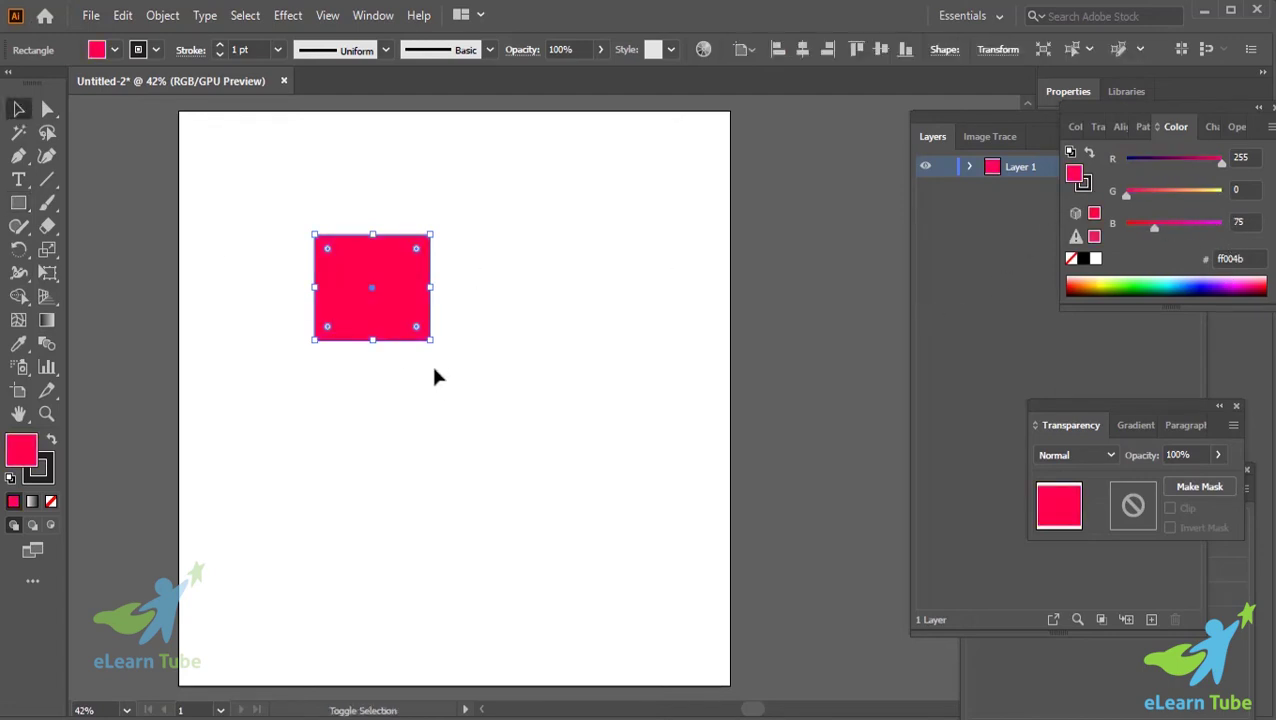
left_click_drag(431, 340, 541, 441)
scroll(560, 455, "left", 1)
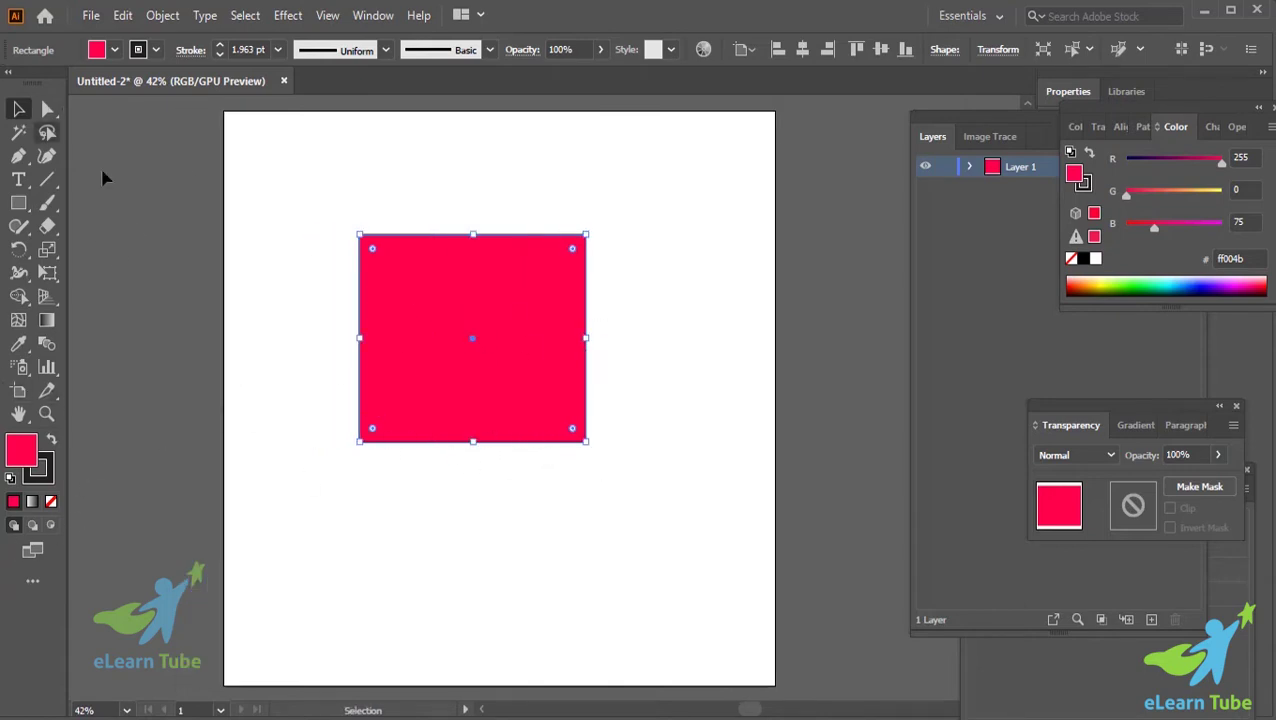
Step: Move the red rectangle up and to the left on the artboard
left_click(330, 296)
left_click(447, 334)
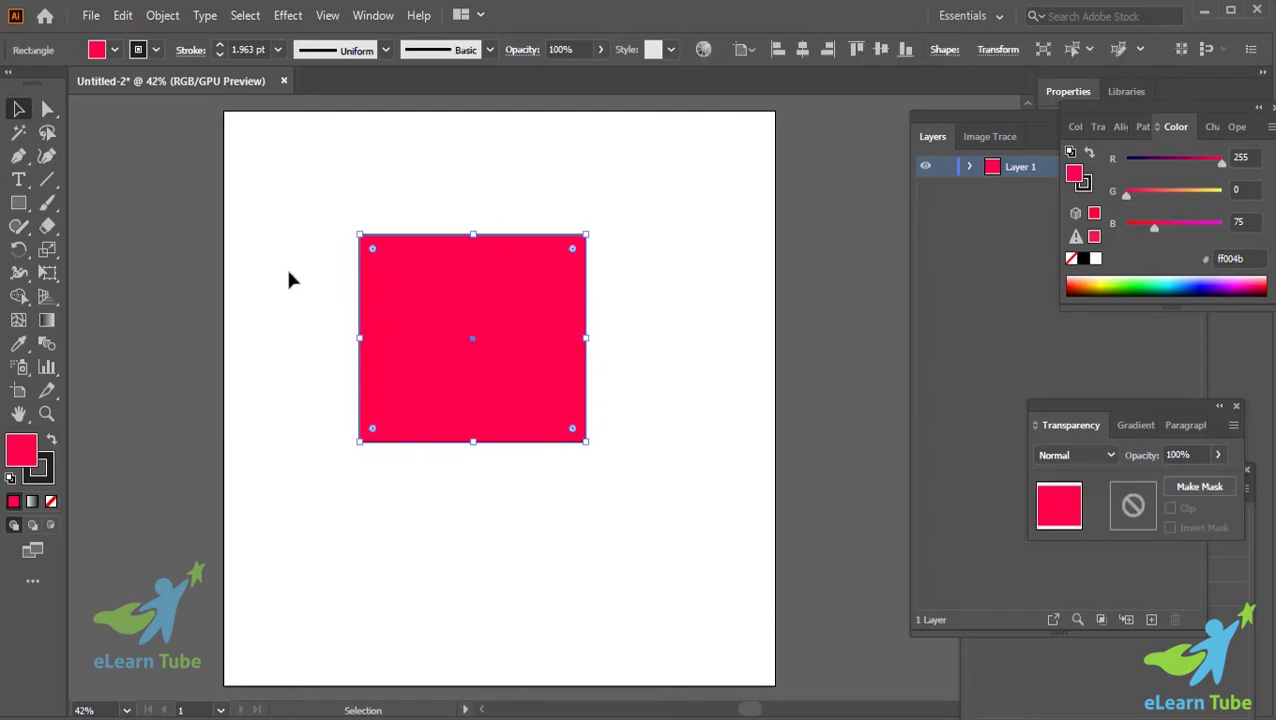
left_click(18, 108)
left_click_drag(560, 375, 517, 317)
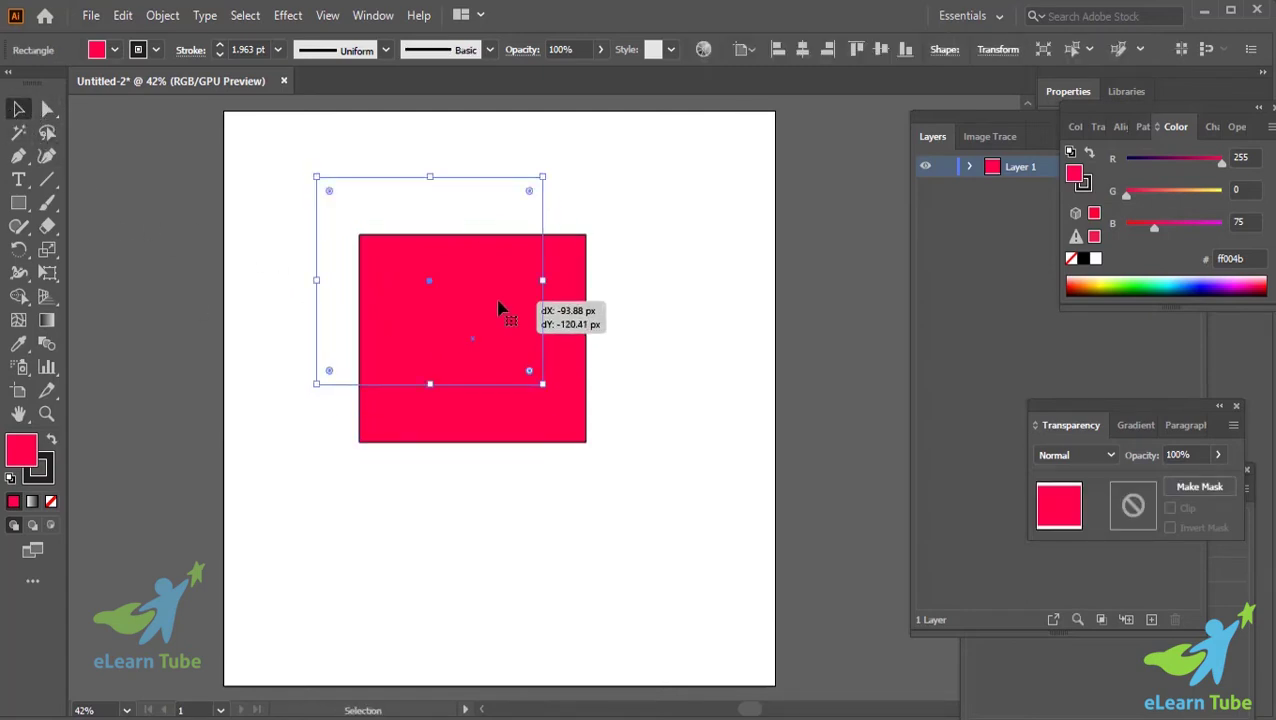
left_click(615, 367)
left_click(430, 313)
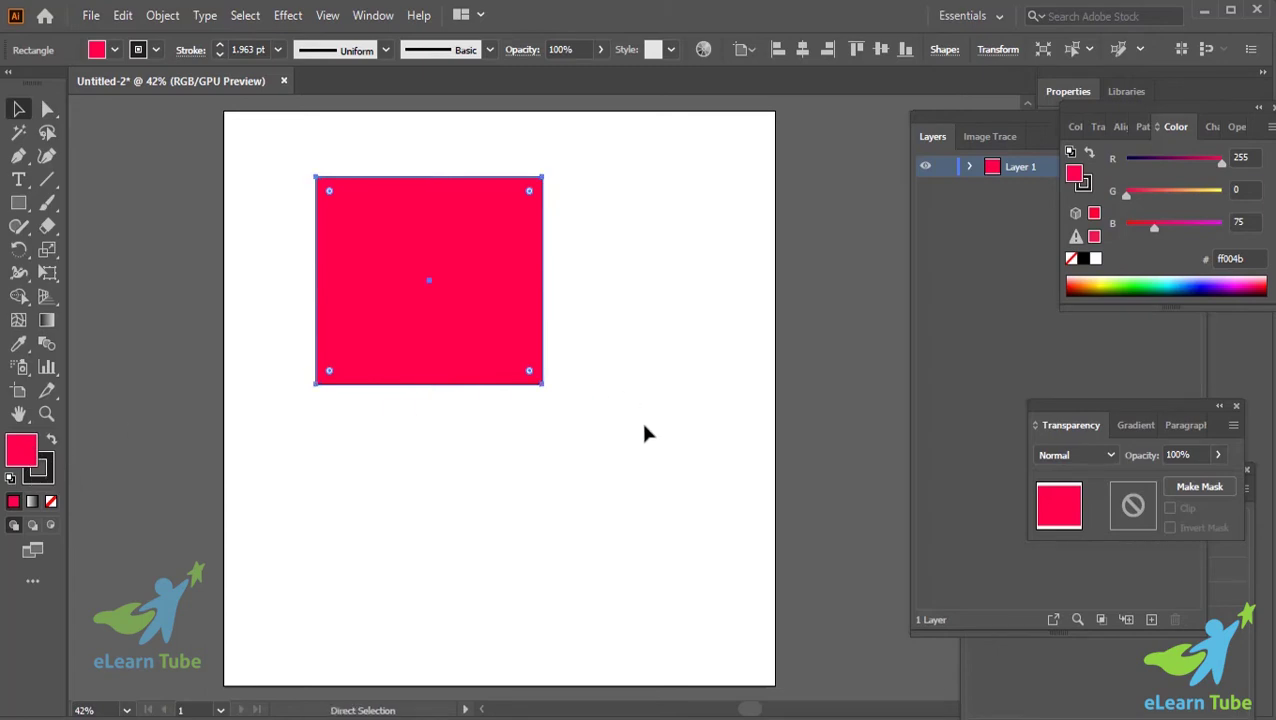
Step: Zoom in and set the rectangle's stroke to None, keeping only its fill
key("ctrl+equal")
key("ctrl+equal")
scroll(644, 433, "down", 3)
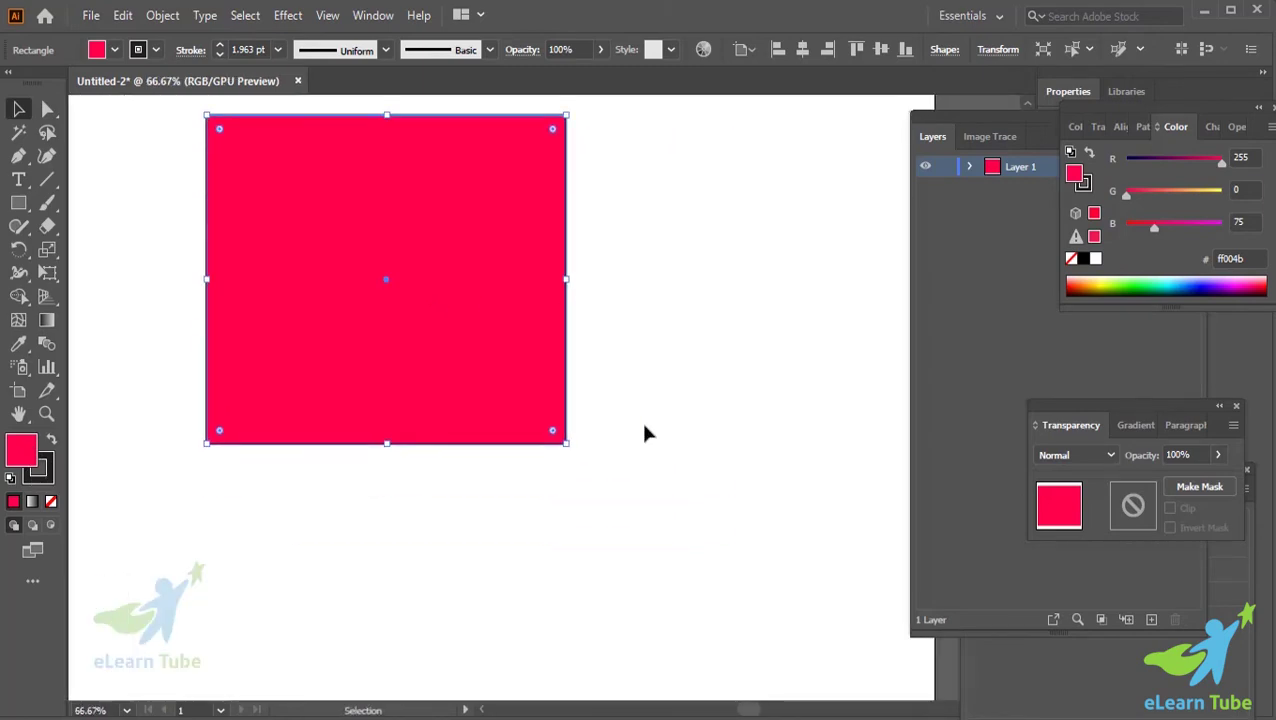
scroll(345, 362, "down", 1)
scroll(345, 362, "up", 2)
left_click(48, 478)
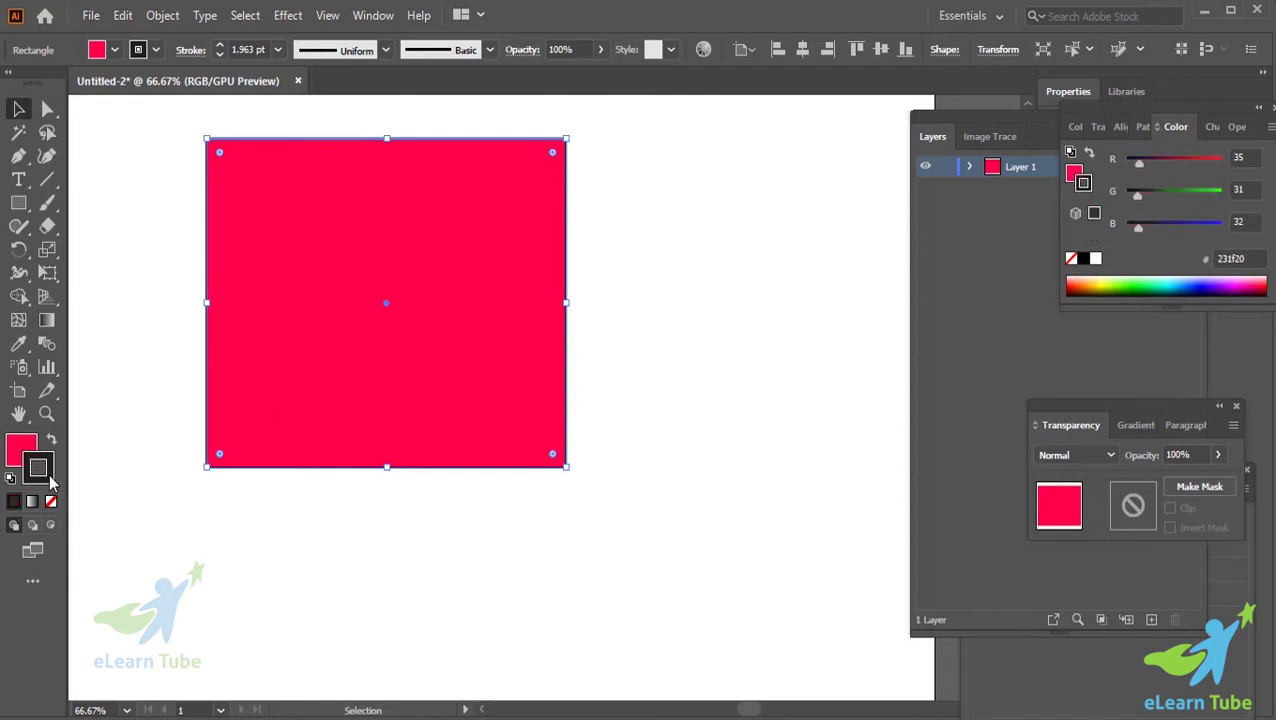
left_click(52, 502)
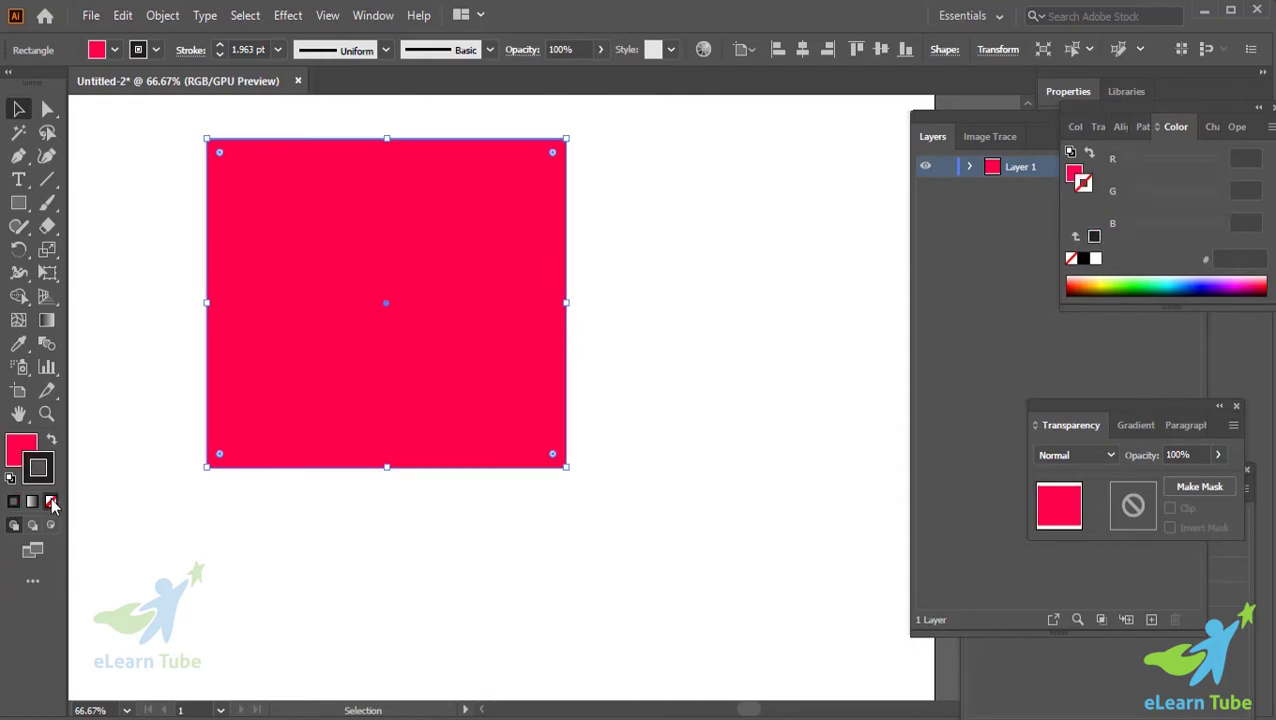
left_click(21, 448)
left_click(675, 390)
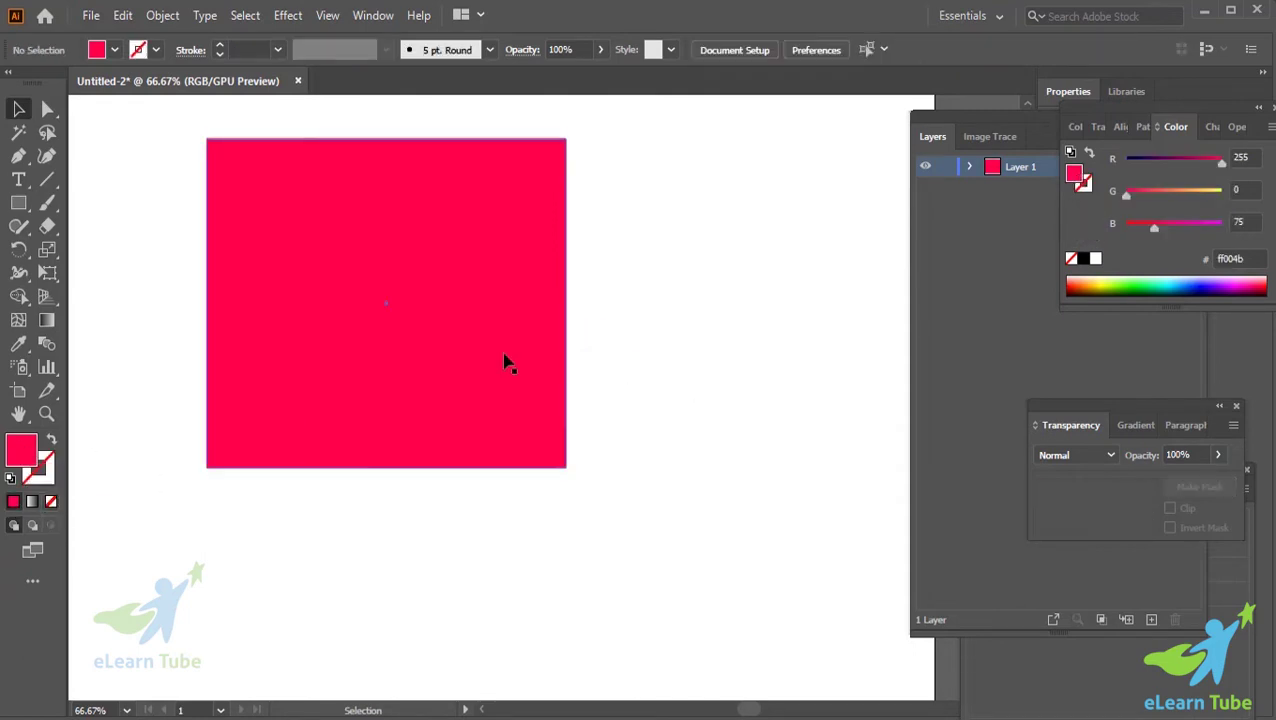
left_click(507, 361)
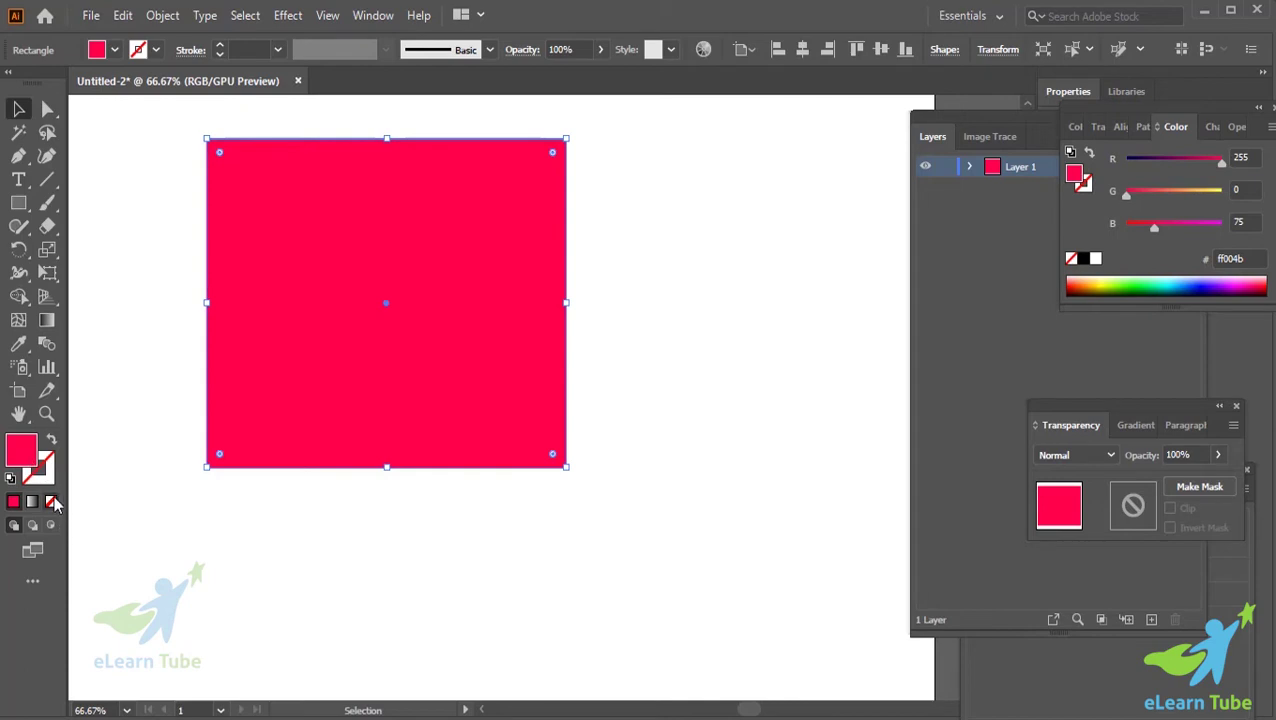
Step: Set the rectangle's fill to None and its stroke to black, nudging it down slightly
left_click(53, 503)
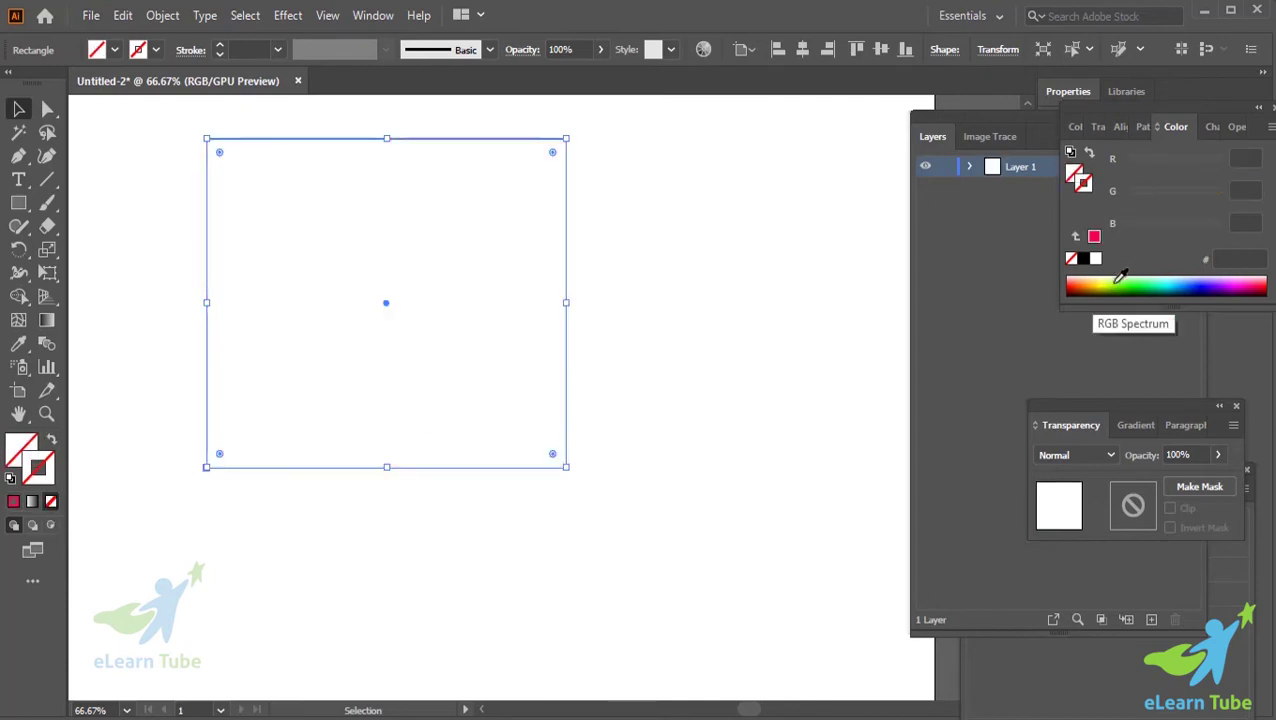
left_click(1083, 258)
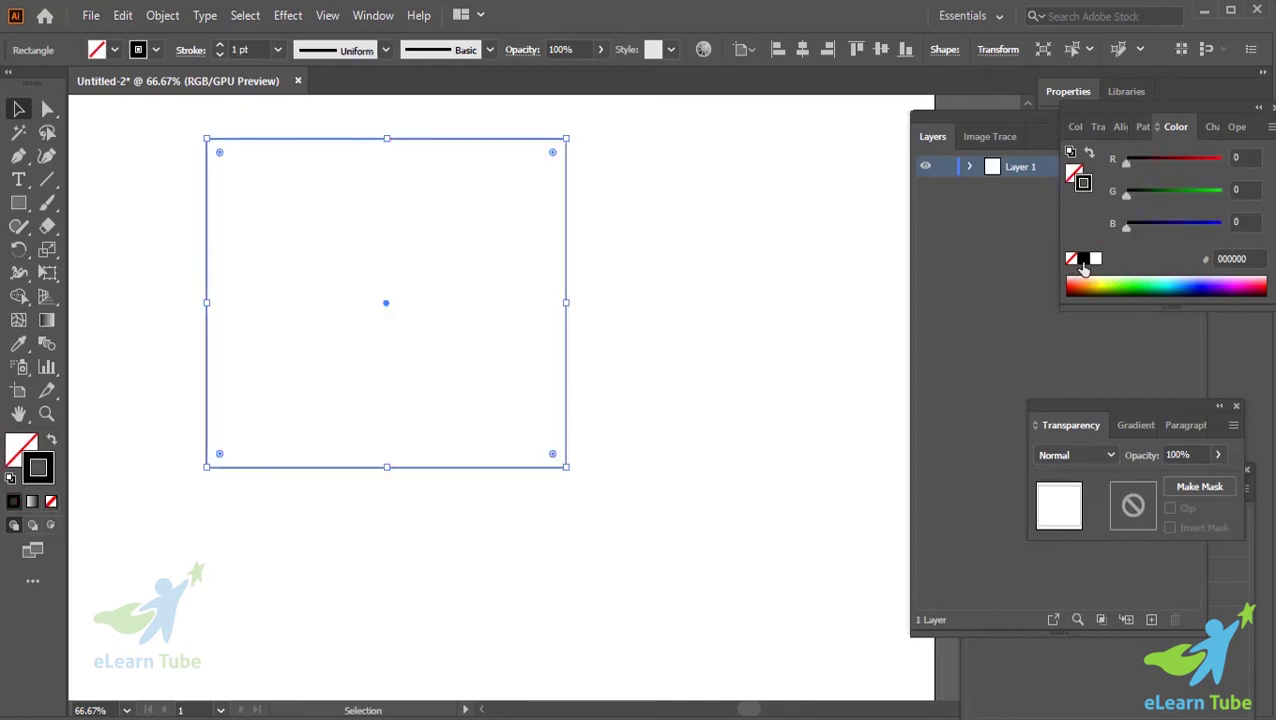
left_click(601, 403)
left_click_drag(151, 245, 401, 433)
key("shift+Down")
key("shift+Down")
key("shift+Down")
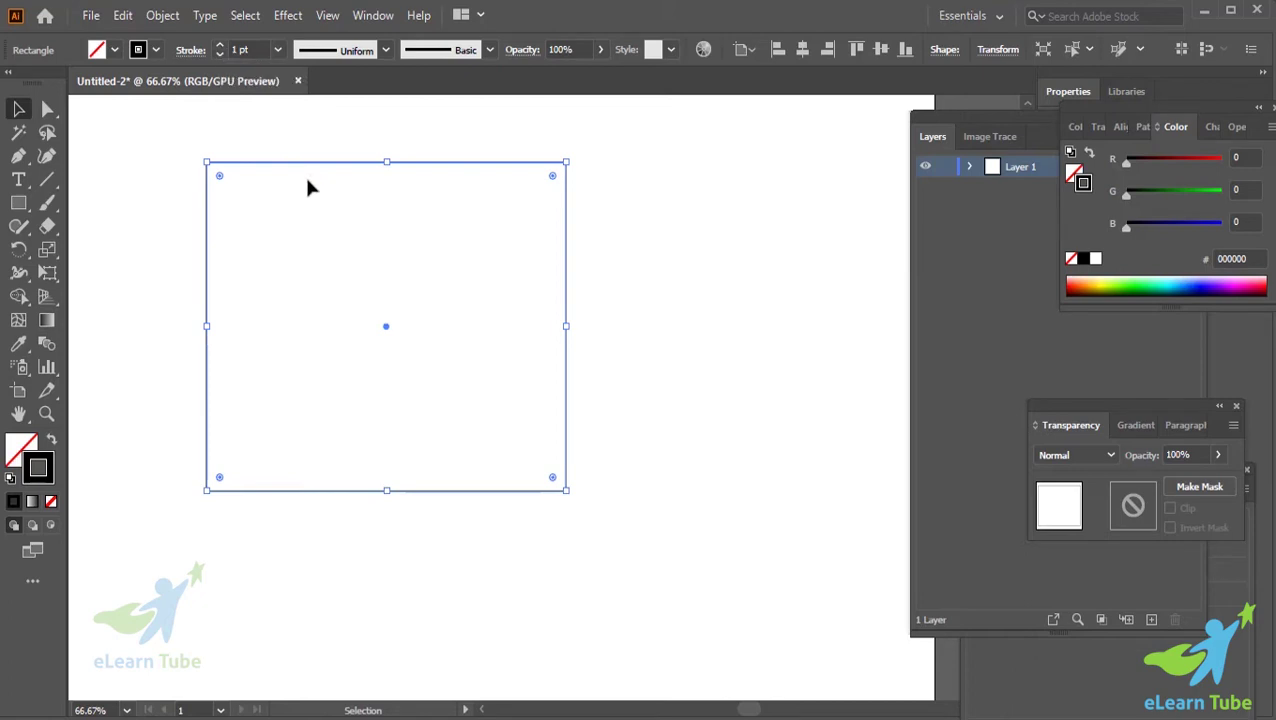
Step: Raise the rectangle's stroke weight to 11 pt
left_click(277, 53)
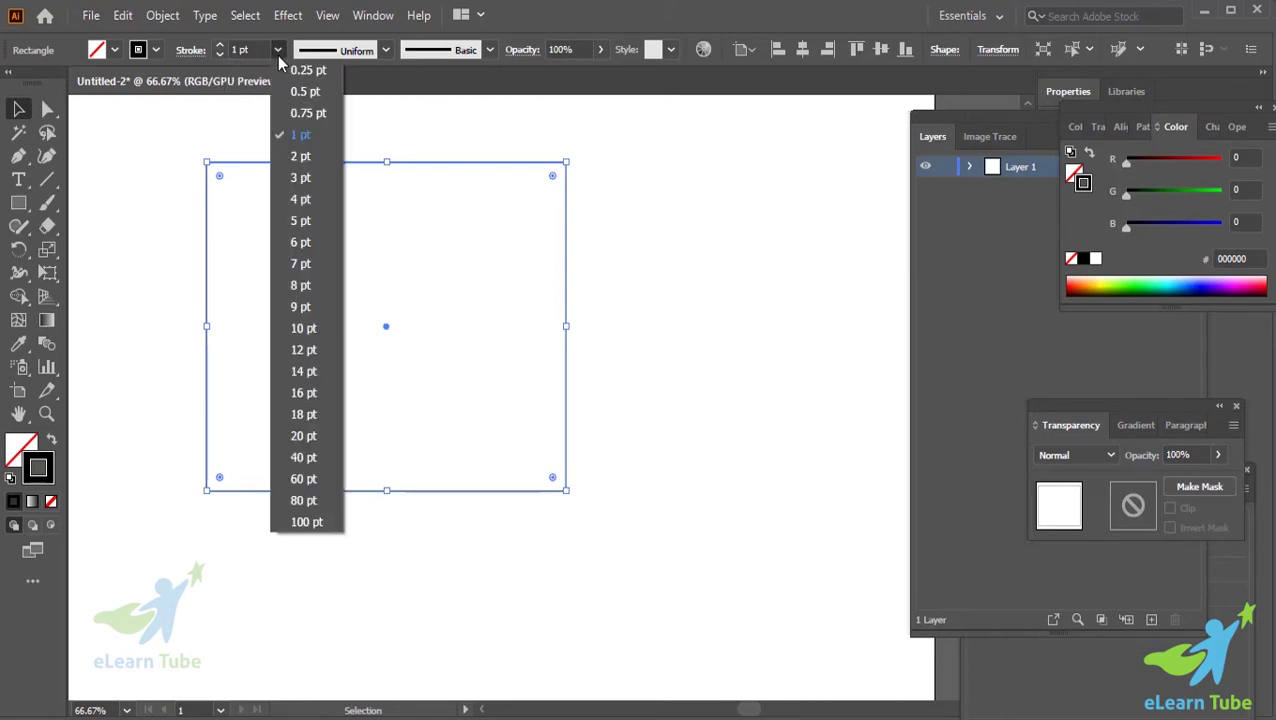
left_click(277, 53)
left_click(277, 53)
left_click(520, 9)
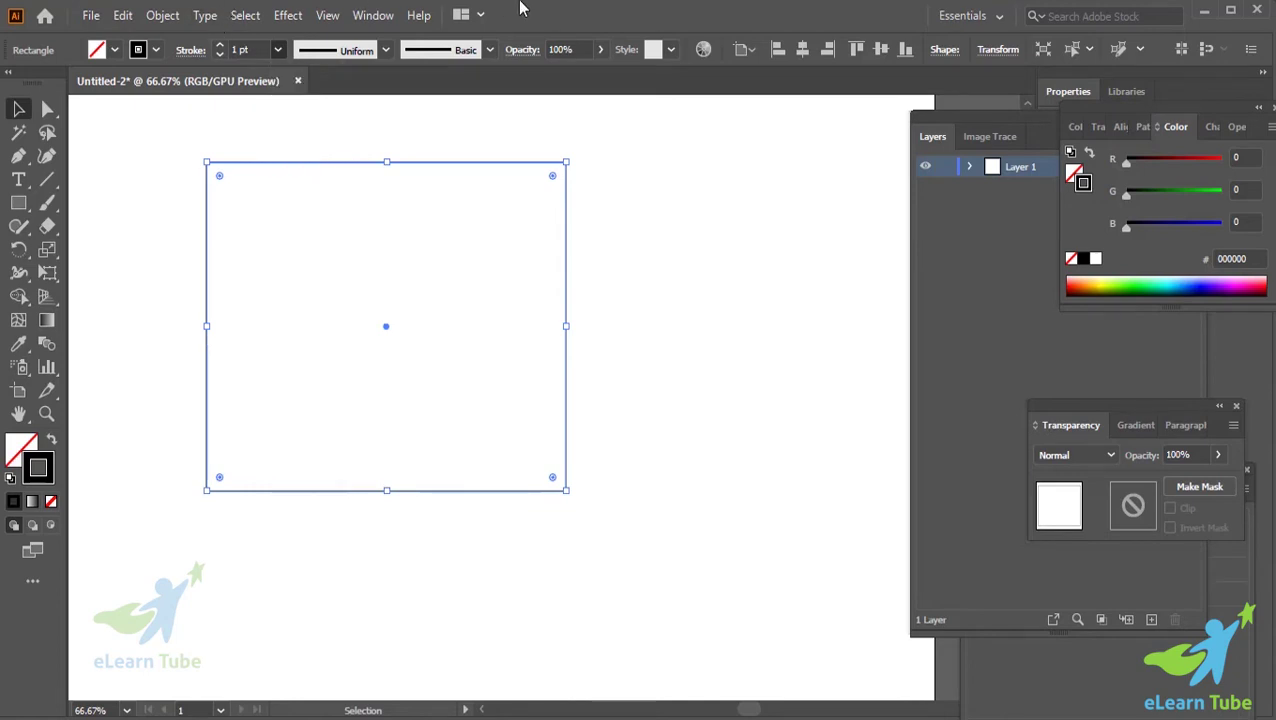
left_click(221, 47)
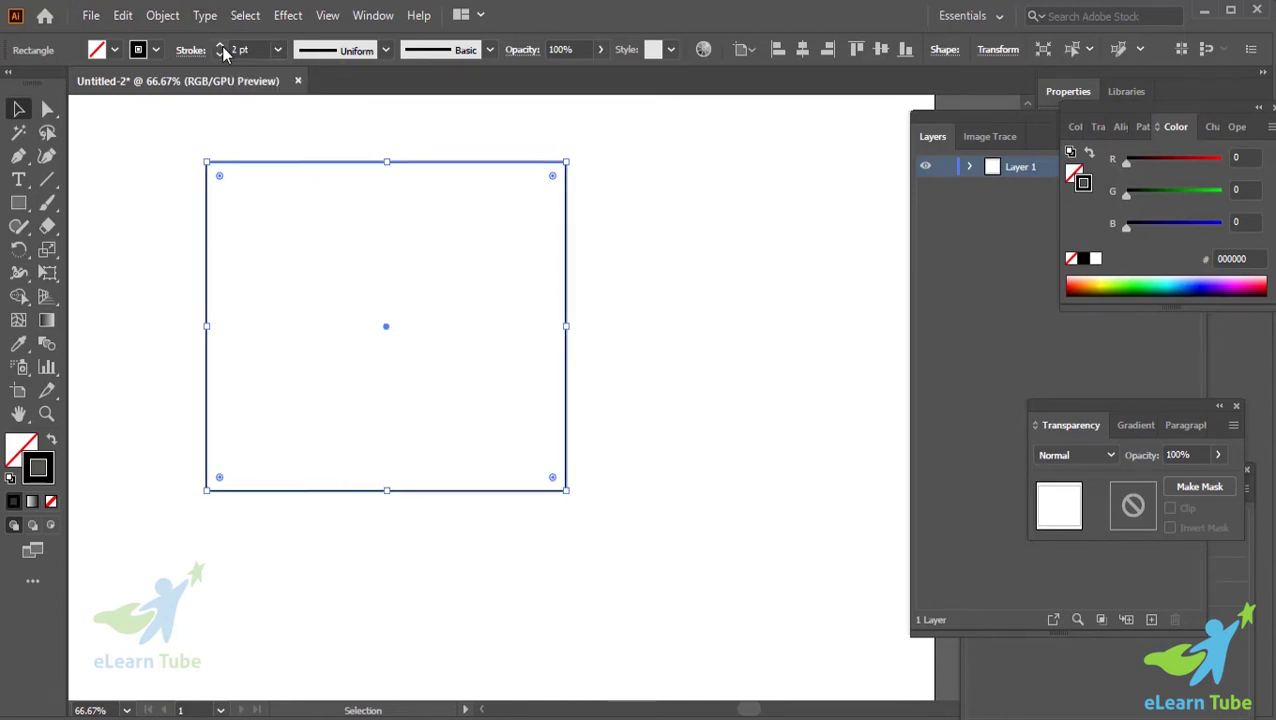
left_click(221, 47)
left_click(221, 47)
left_click(221, 47)
left_click(221, 47)
left_click(221, 47)
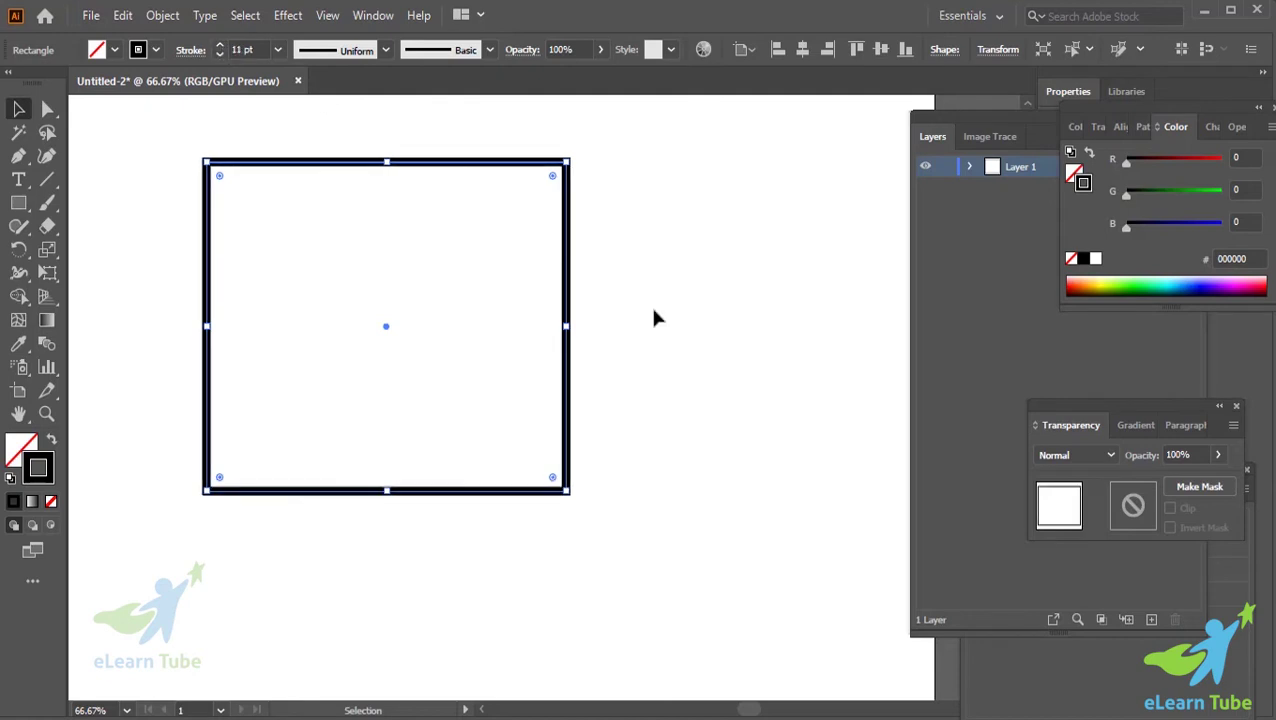
left_click(664, 314)
left_click(395, 165)
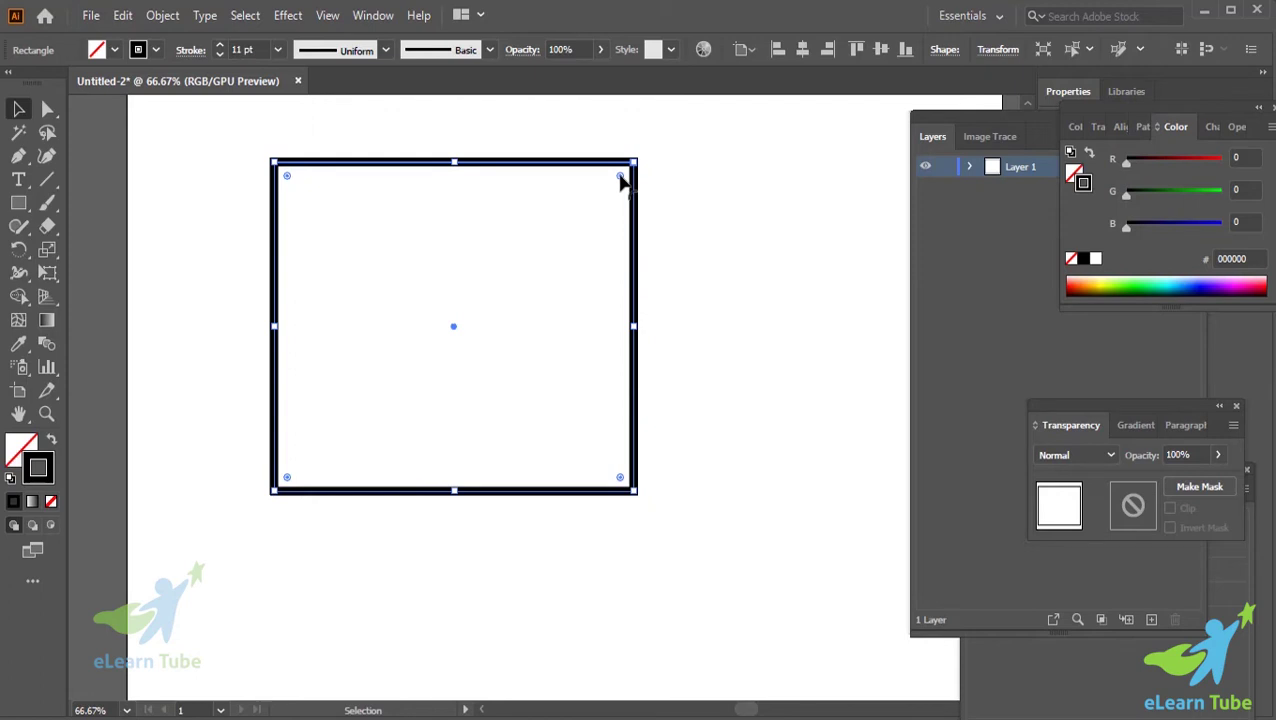
left_click_drag(620, 178, 616, 200)
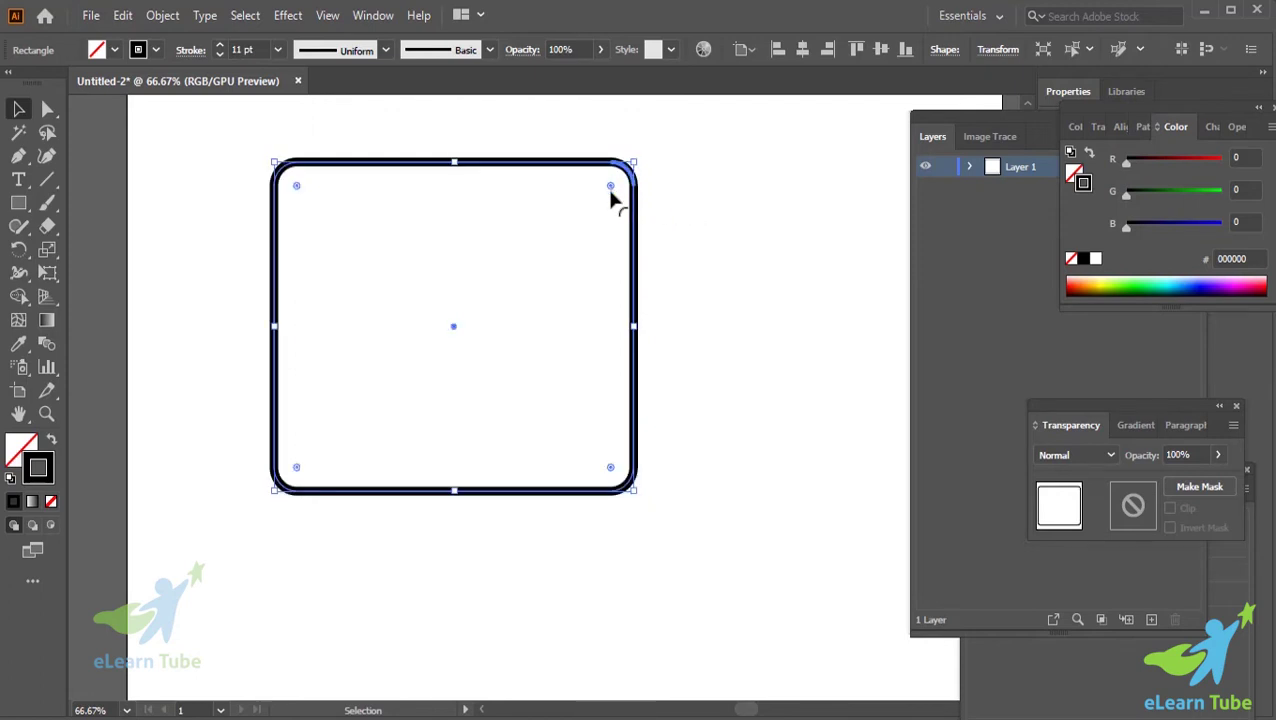
key("ctrl+plus")
key("ctrl+plus")
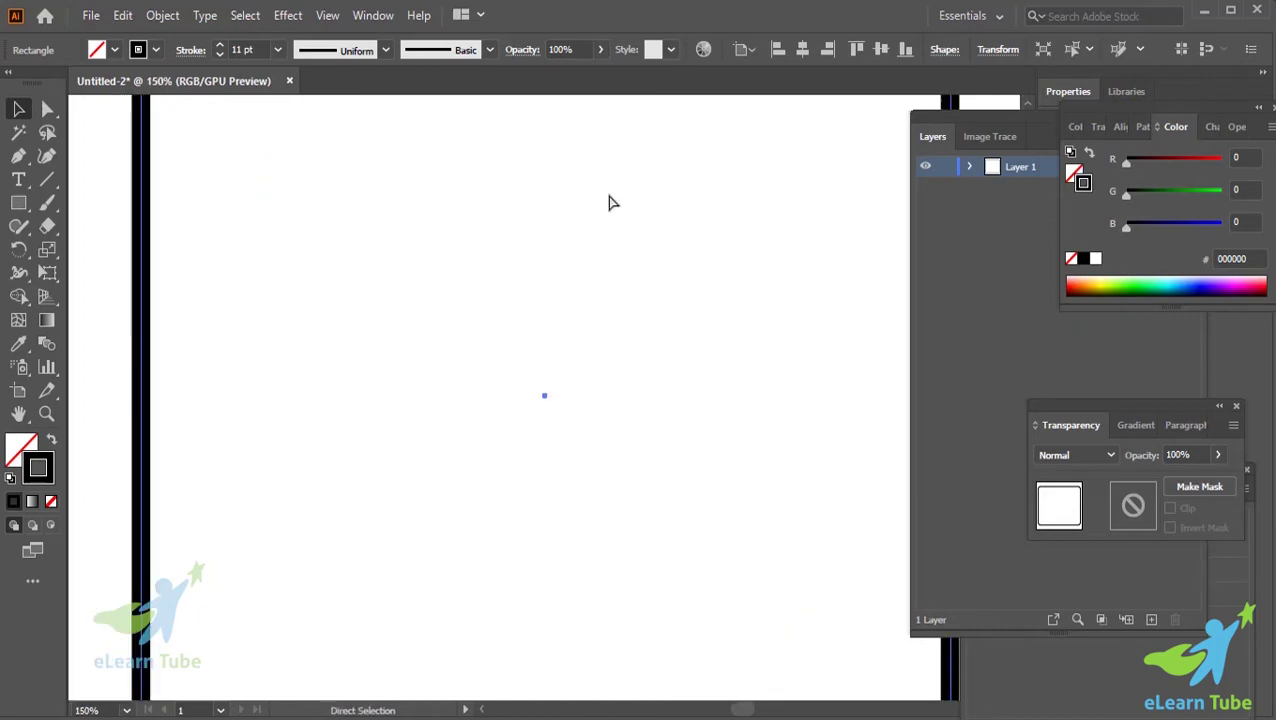
key("ctrl+minus")
scroll(640, 220, "up", 1)
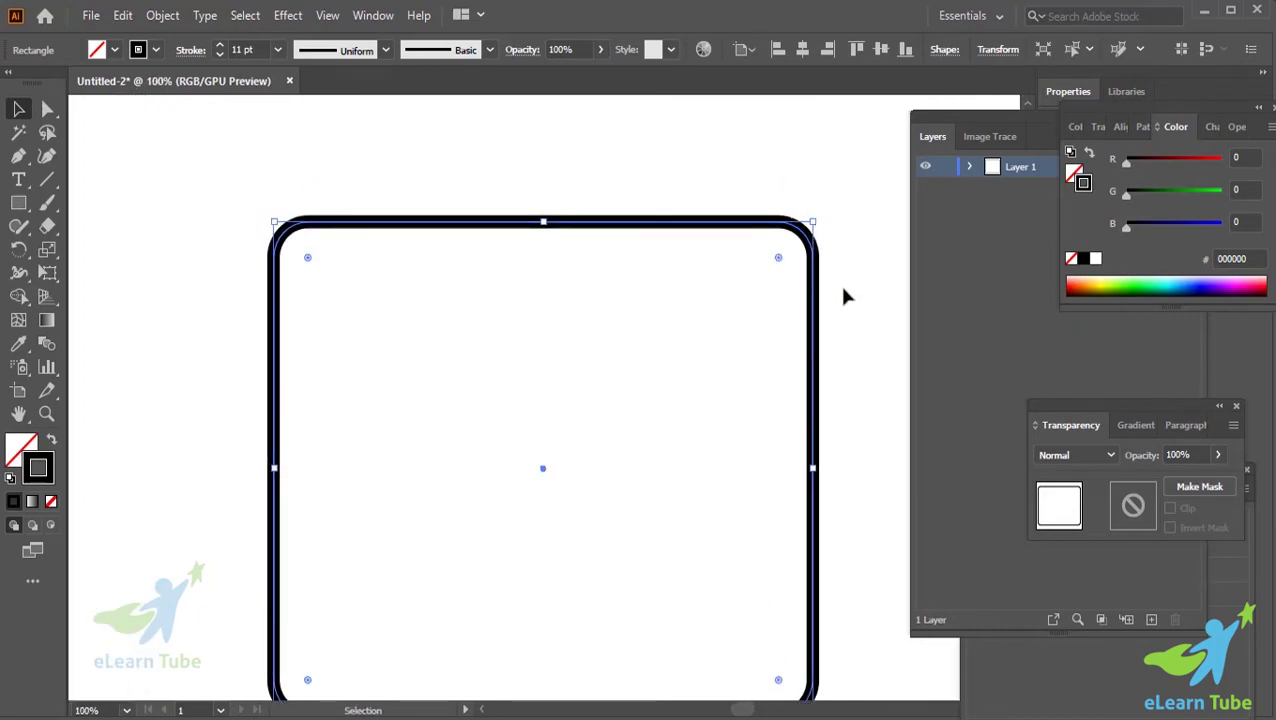
scroll(843, 295, "down", 2)
scroll(843, 295, "up", 1)
scroll(830, 290, "right", 1)
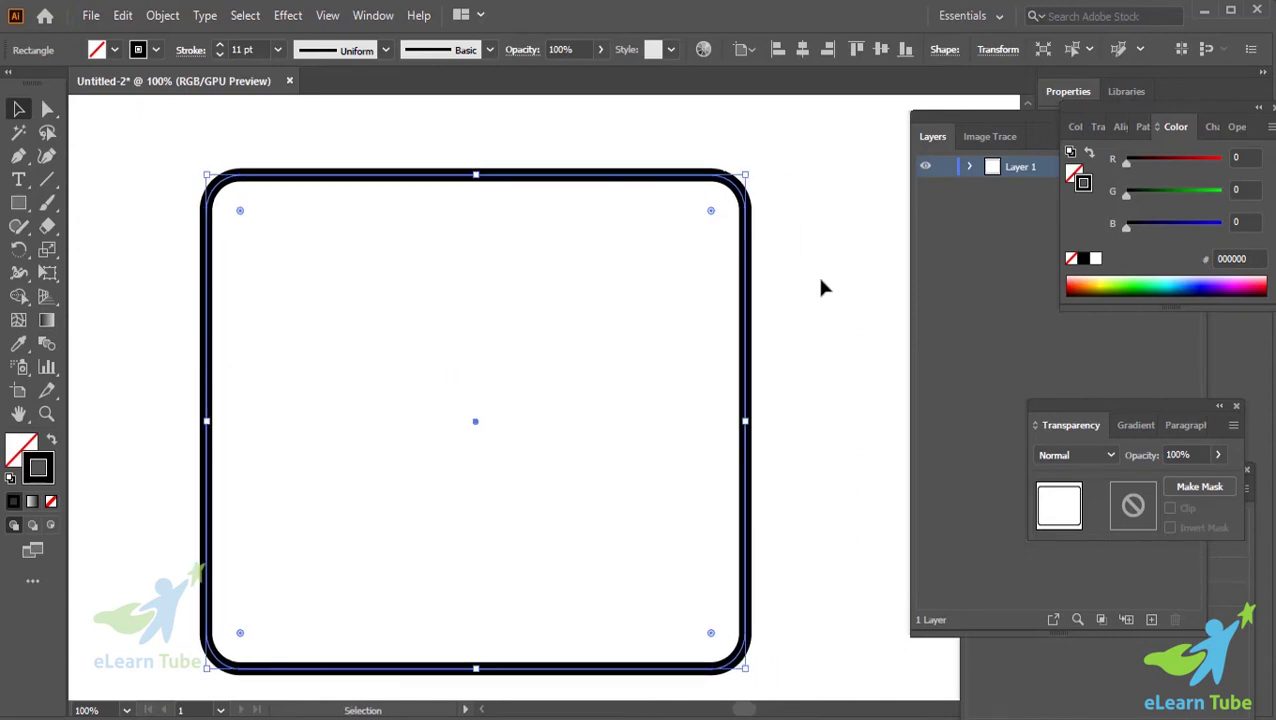
scroll(820, 284, "down", 1)
scroll(820, 284, "up", 1)
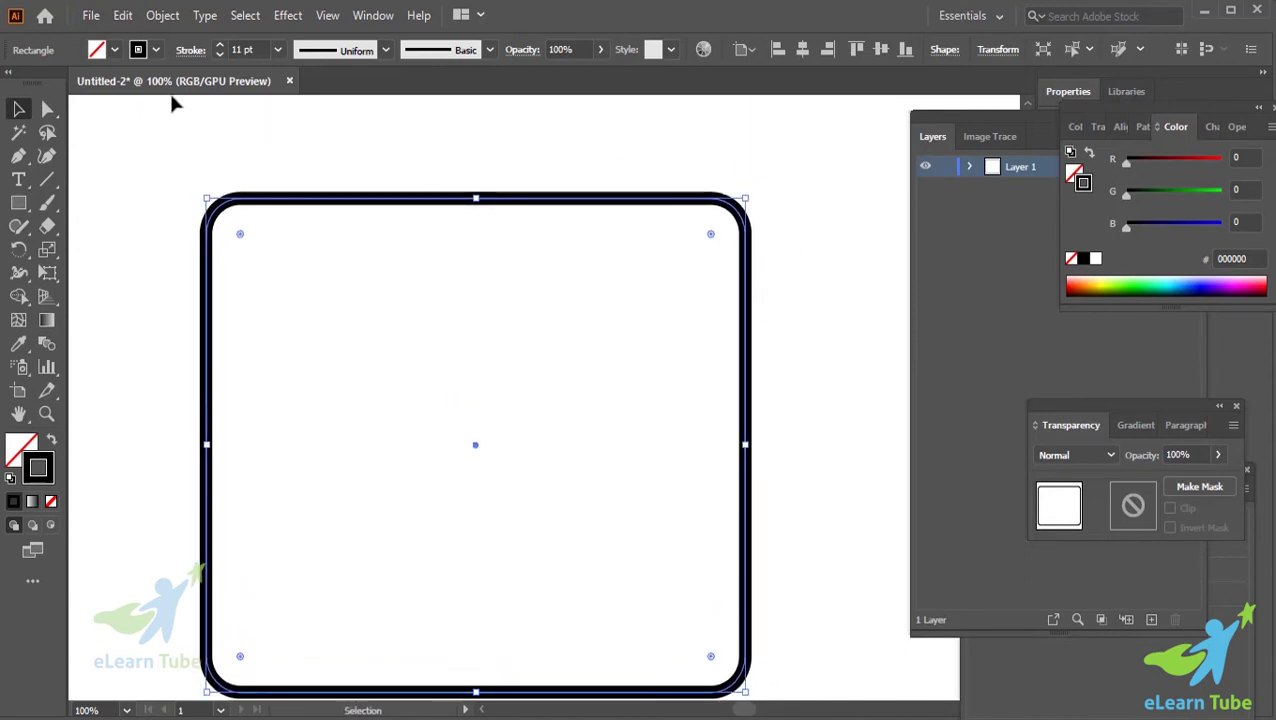
key("a")
scroll(285, 140, "left", 2)
scroll(293, 157, "down", 2)
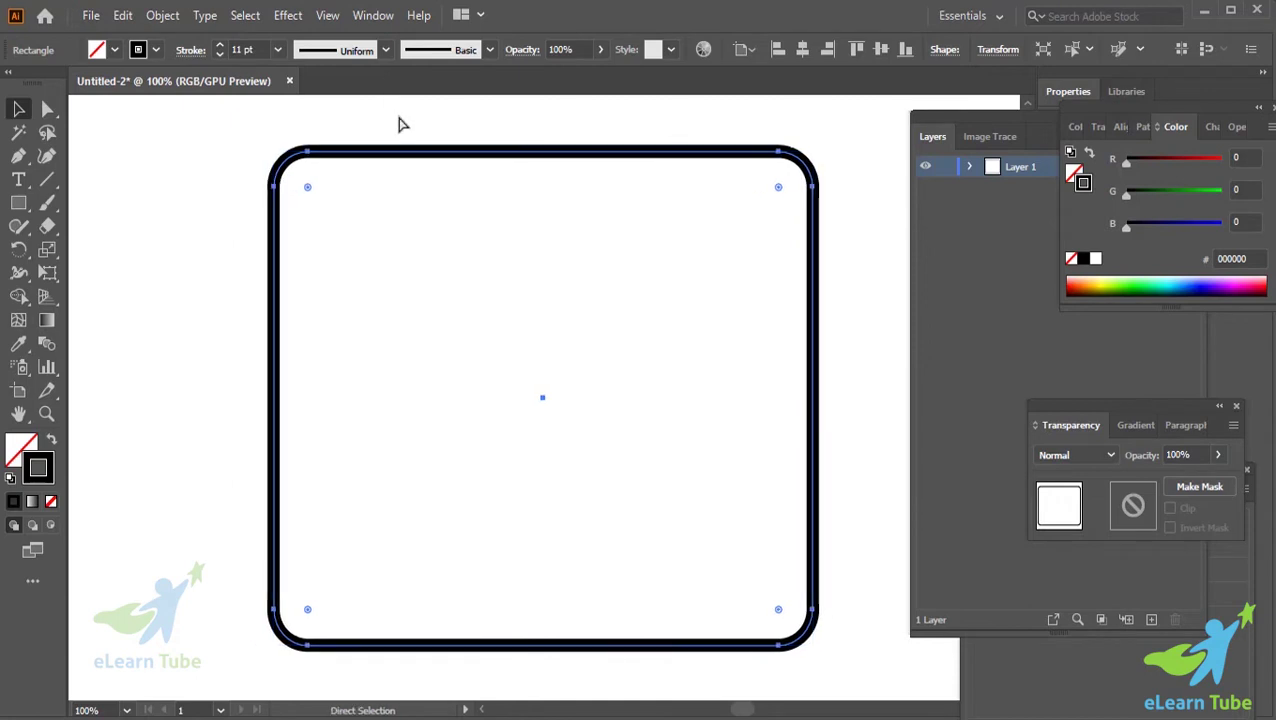
key("v")
Step: Apply Width Profile 1 to the rectangle's outline
left_click(386, 50)
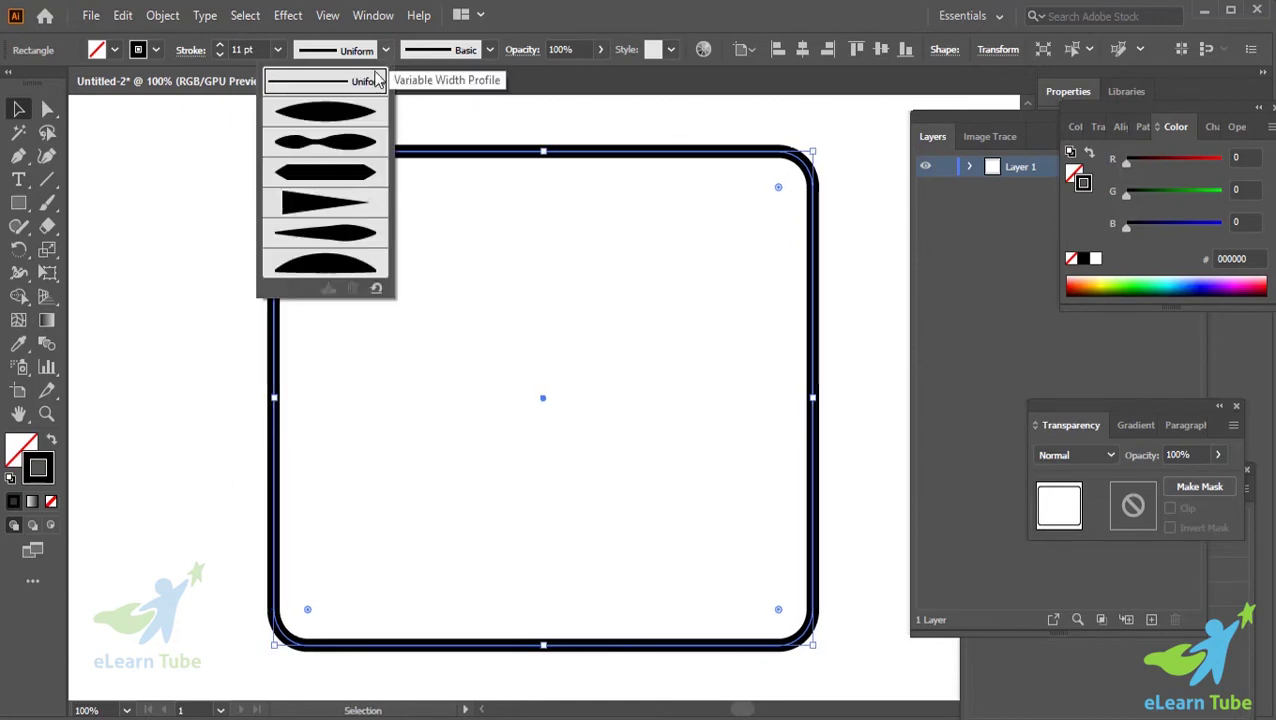
left_click(361, 119)
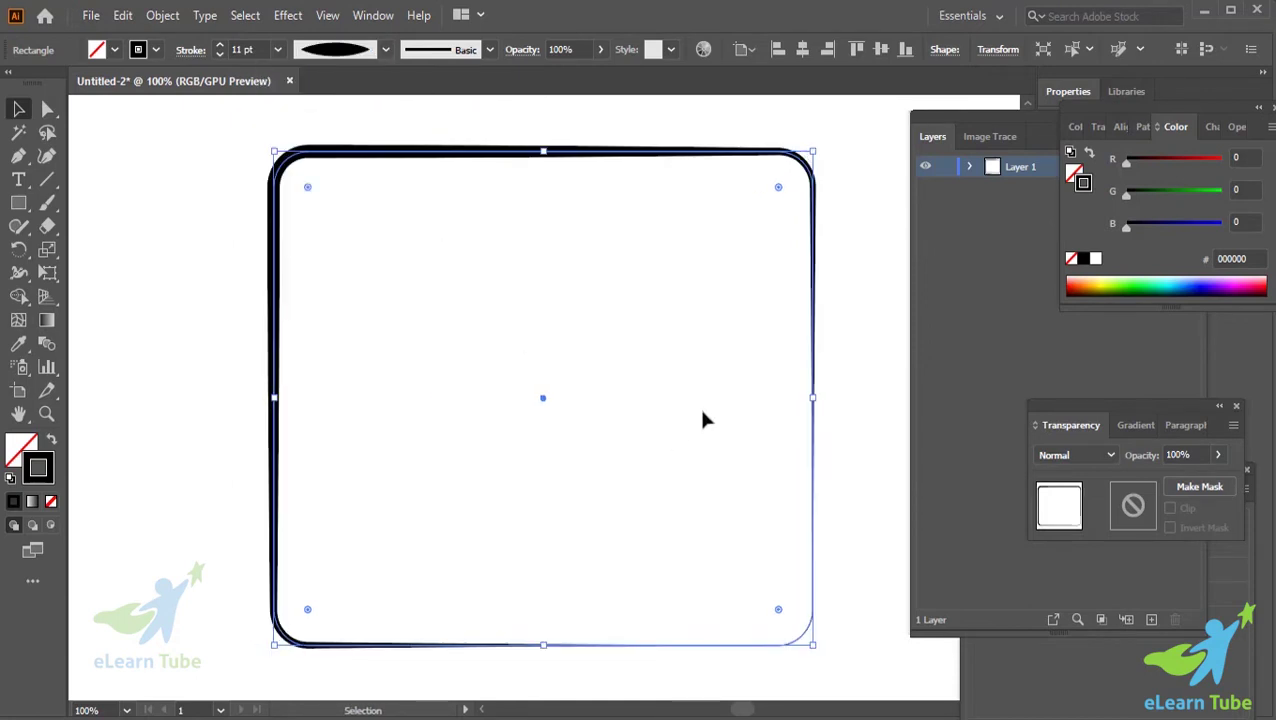
left_click(858, 414)
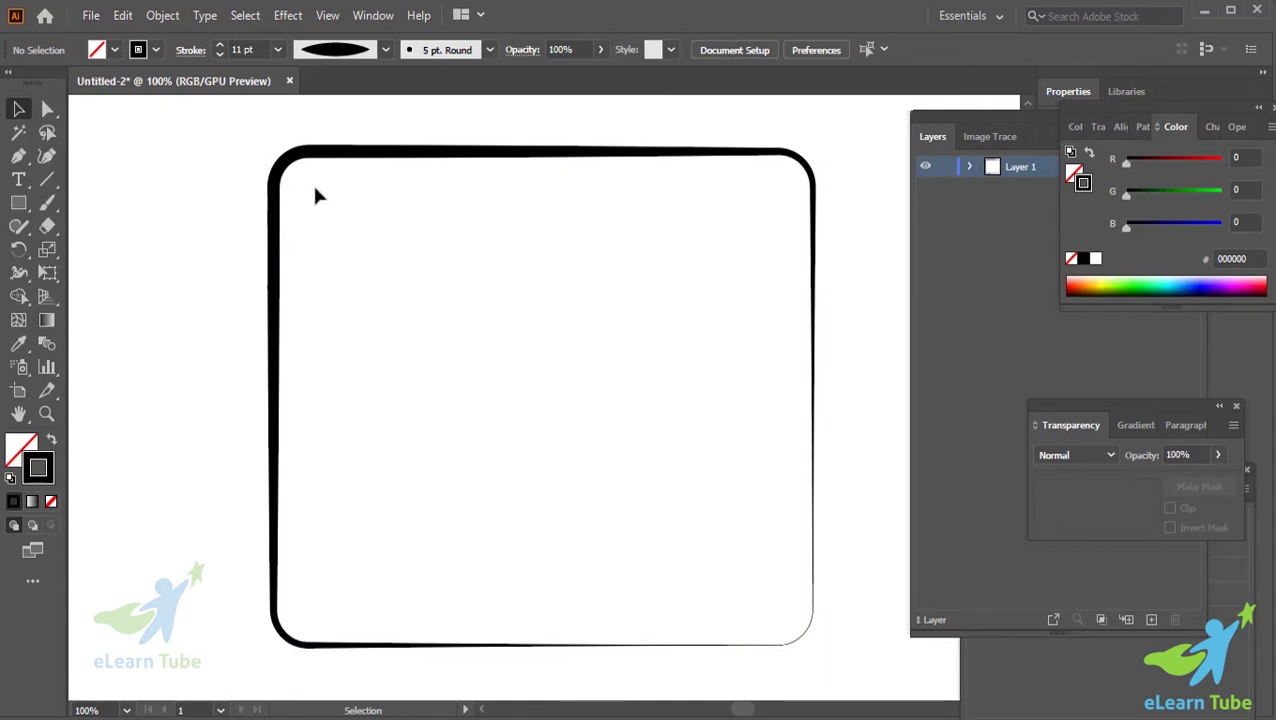
Step: Try the pinched, tapered triangle, both-ends tapered and half-dome width profiles, then browse the Window menu
left_click(385, 49)
left_click(362, 150)
left_click(385, 49)
left_click(313, 200)
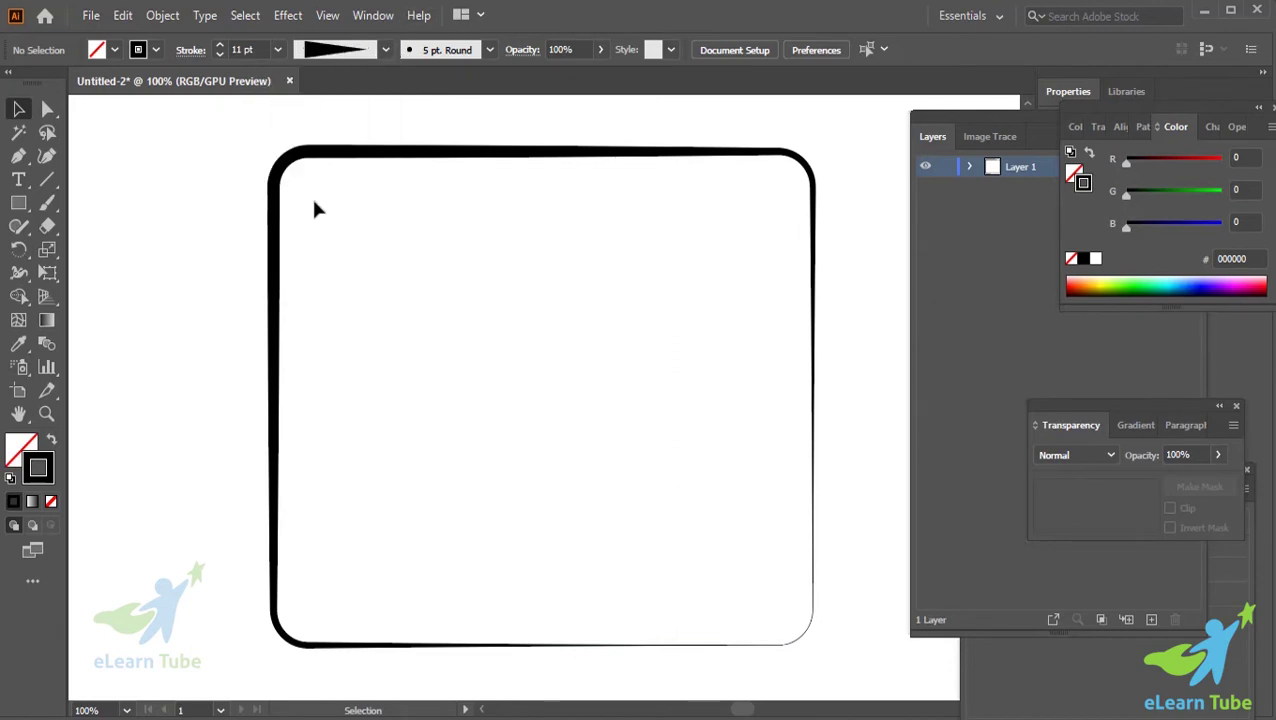
left_click(385, 49)
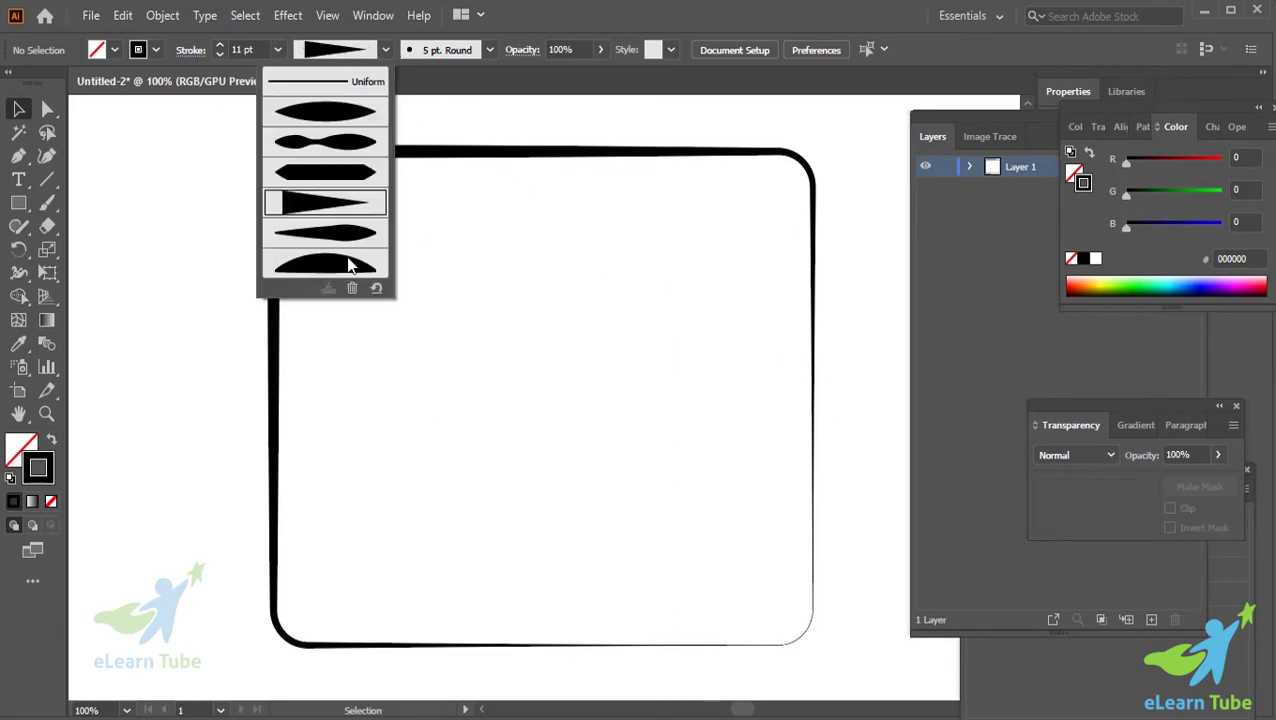
left_click(345, 258)
left_click(385, 49)
left_click(352, 265)
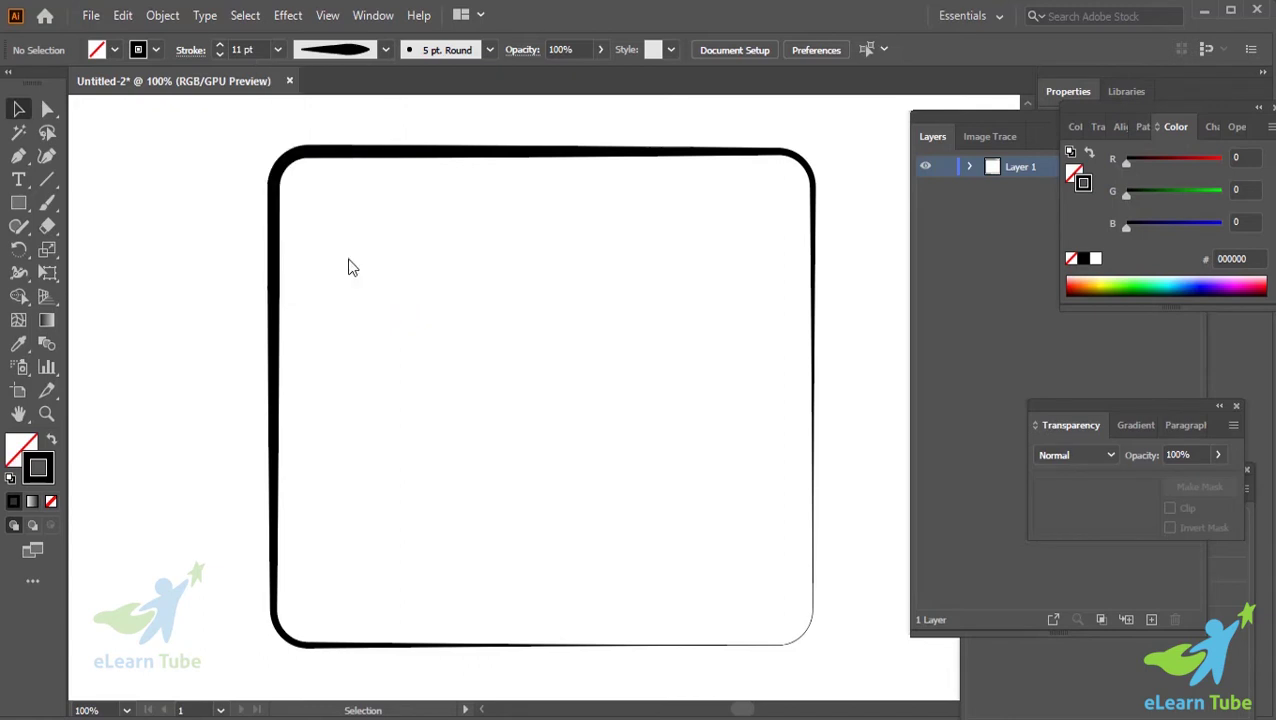
left_click(191, 52)
left_click(191, 52)
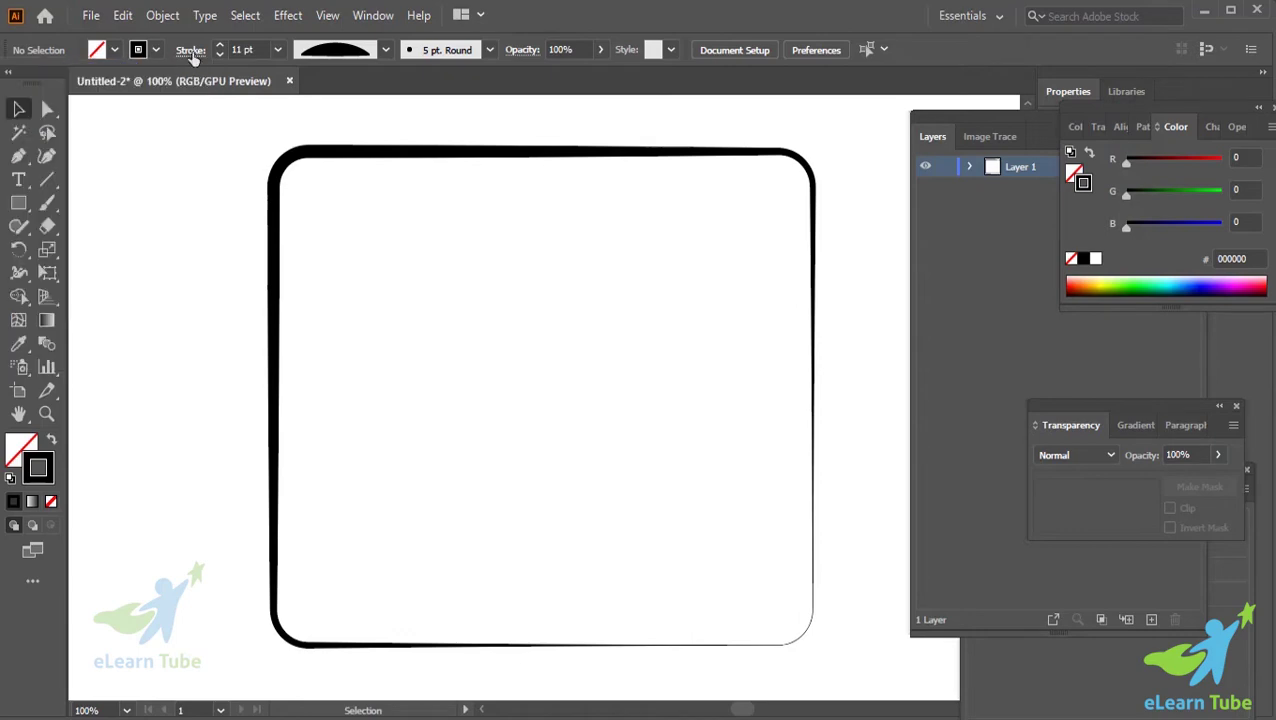
left_click(370, 16)
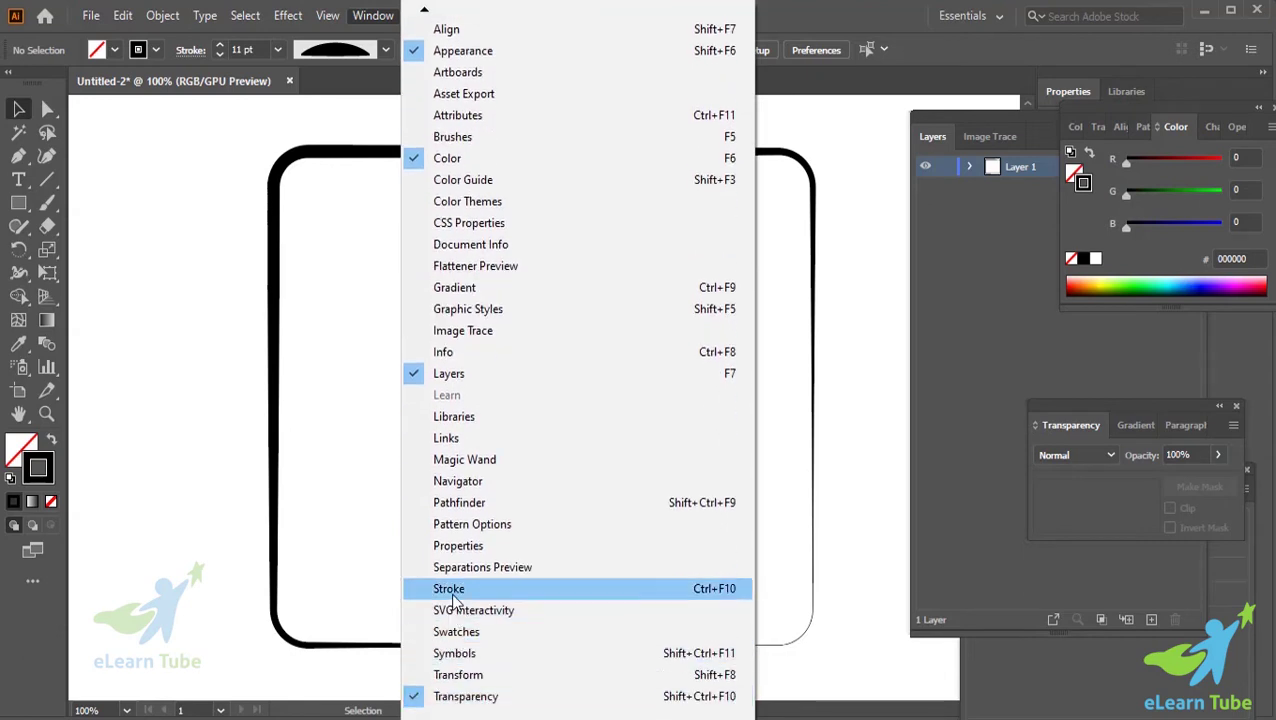
Step: Open Window > Stroke, park the panel at the upper left, and select the rounded rectangle
left_click(455, 590)
left_click_drag(658, 473, 135, 163)
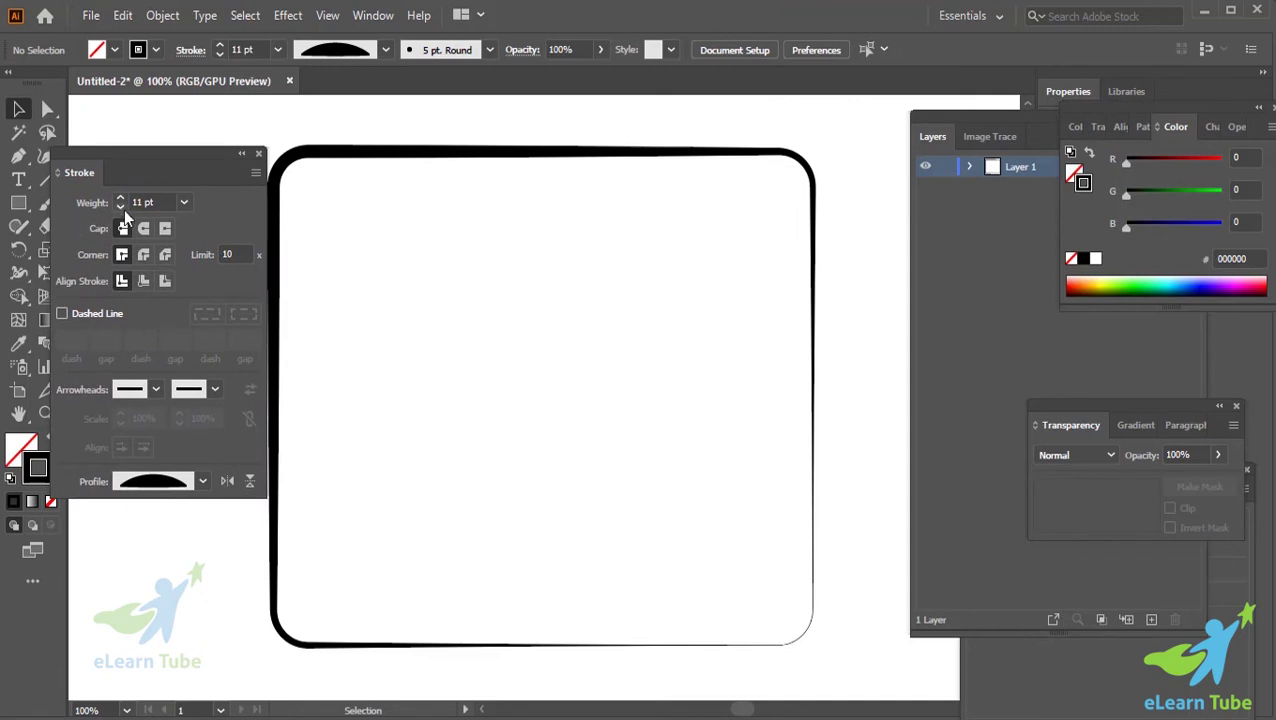
left_click(455, 151)
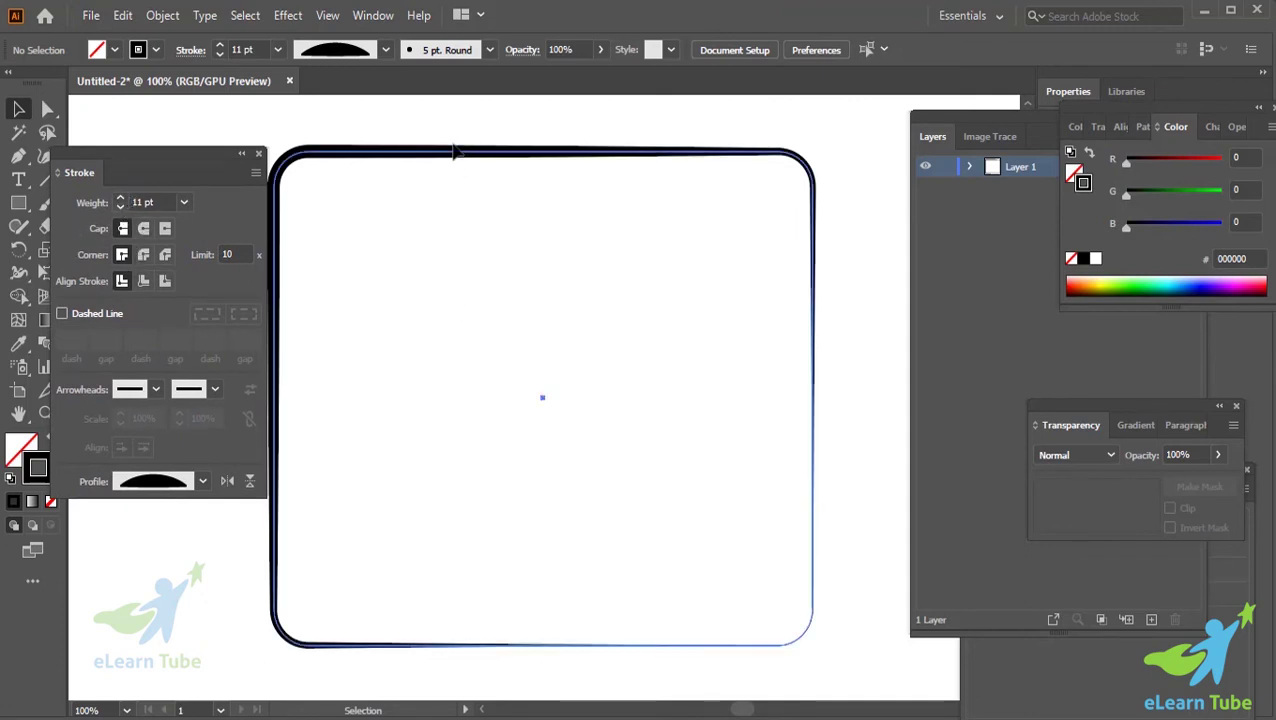
left_click(455, 151)
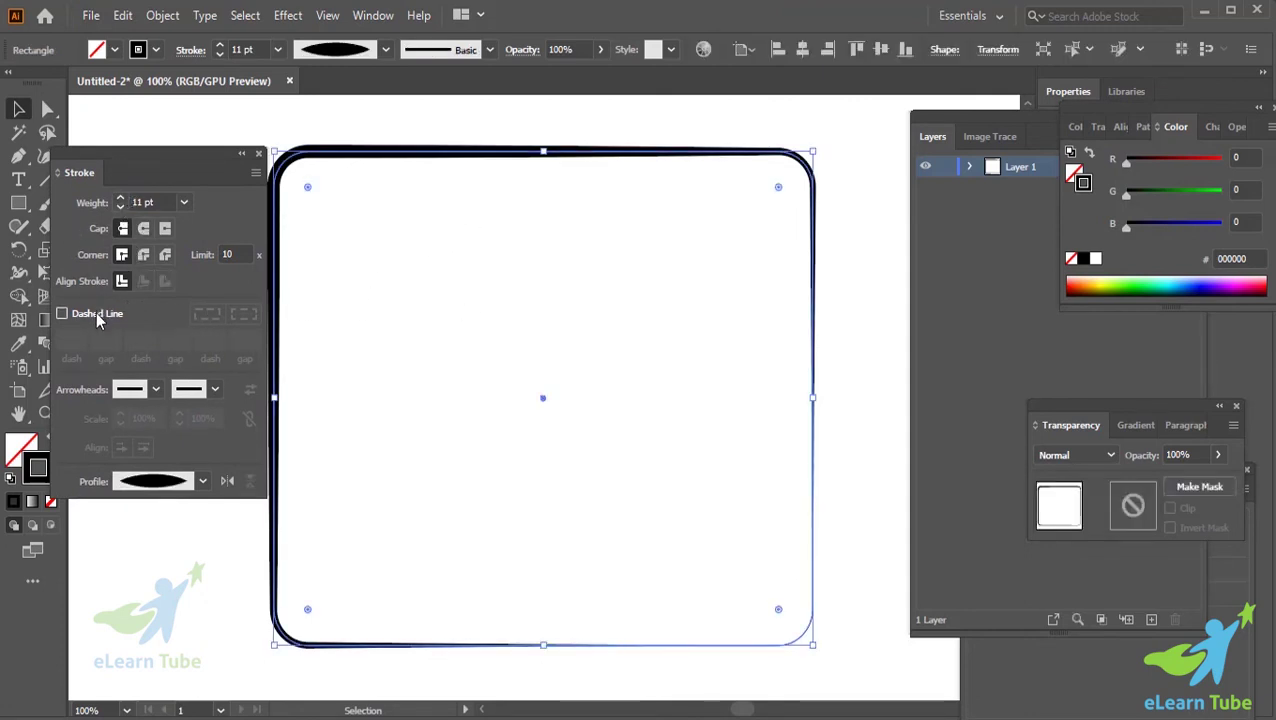
Step: Square off the rectangle's corners, set Round Cap, and enable Dashed Line
scroll(400, 225, "left", 3)
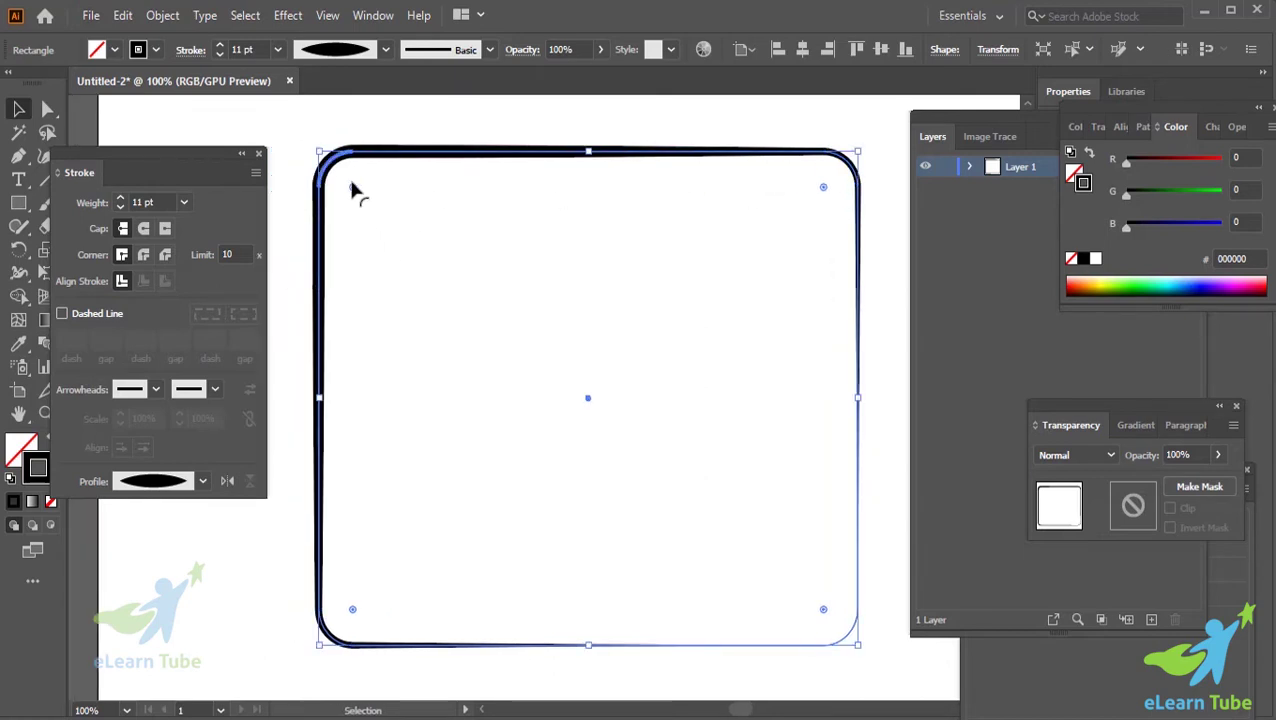
left_click_drag(352, 190, 302, 148)
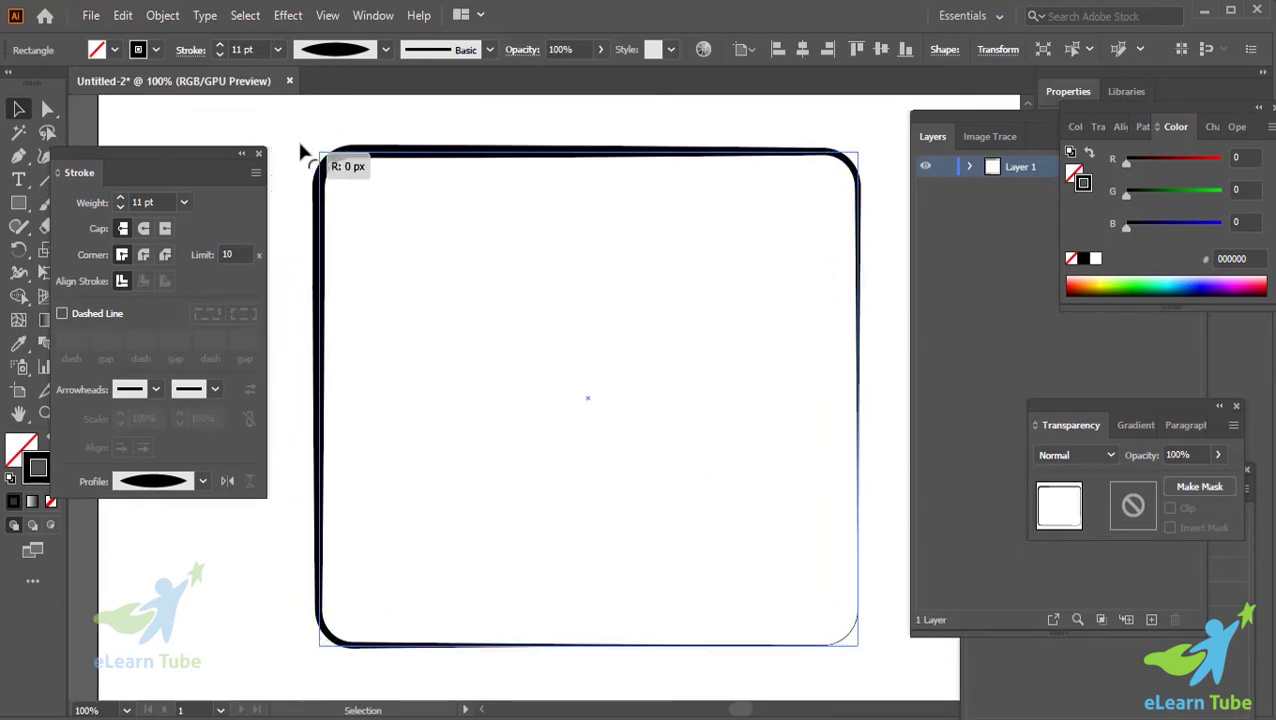
left_click(144, 229)
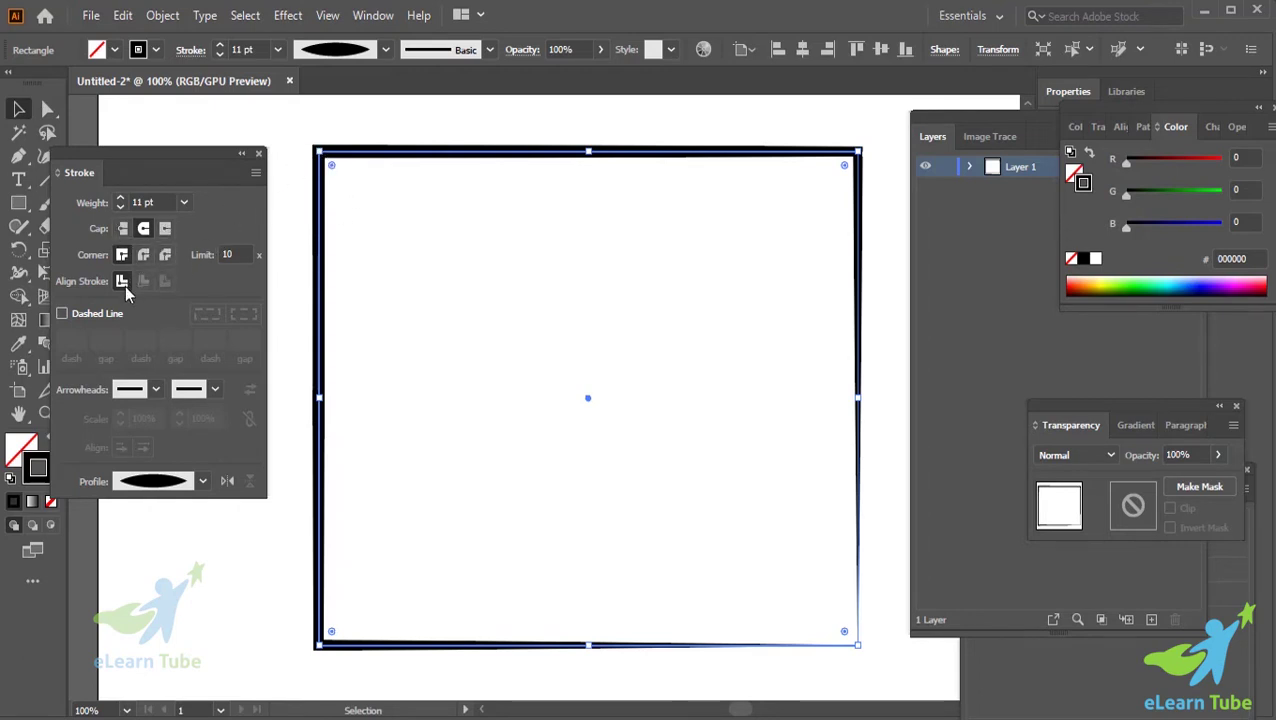
left_click(63, 314)
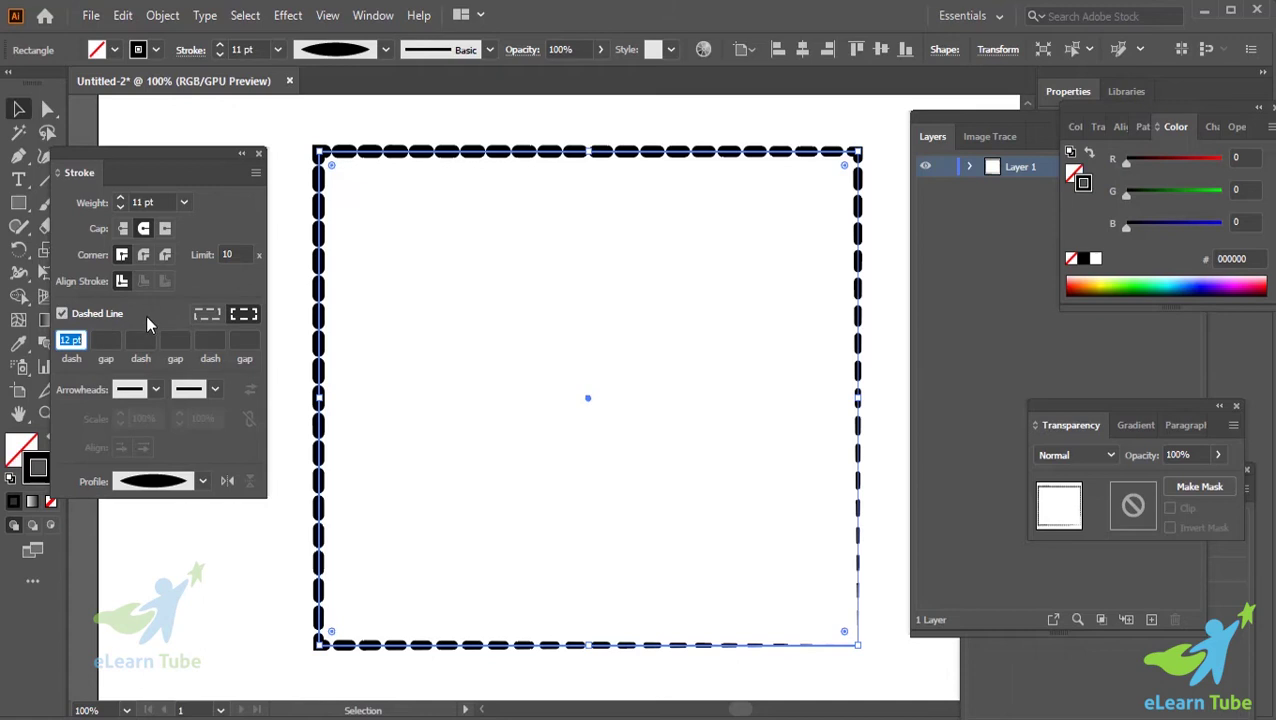
Step: Set the dash pattern to 12 pt dash, 12 pt gap, 10 pt dash, 10 pt gap after trying other gaps
left_click(105, 340)
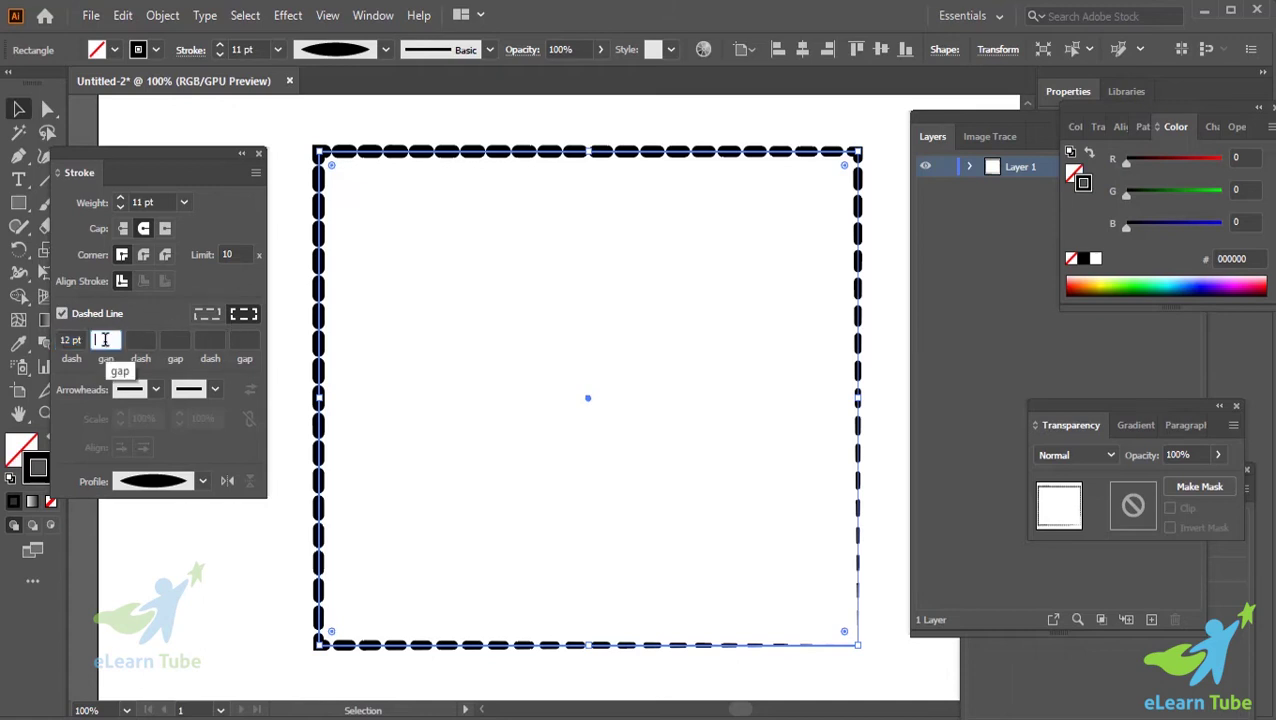
type("0")
key("Return")
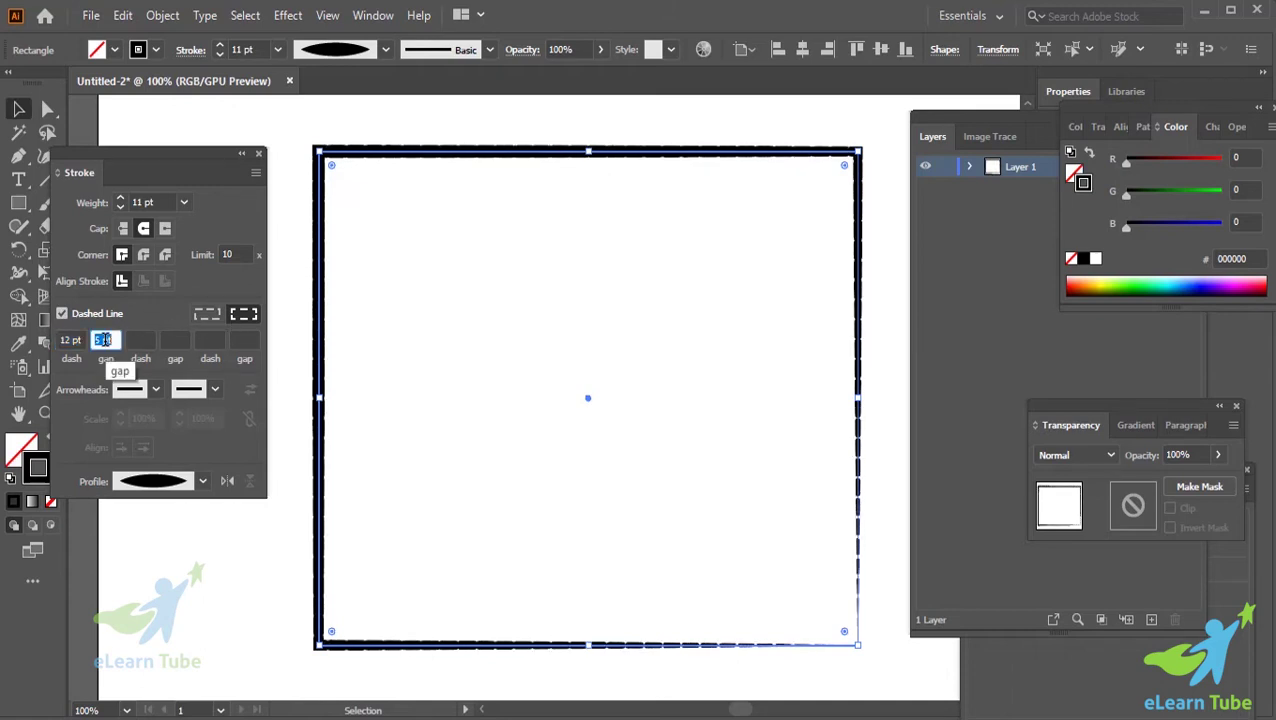
type("12")
key("Return")
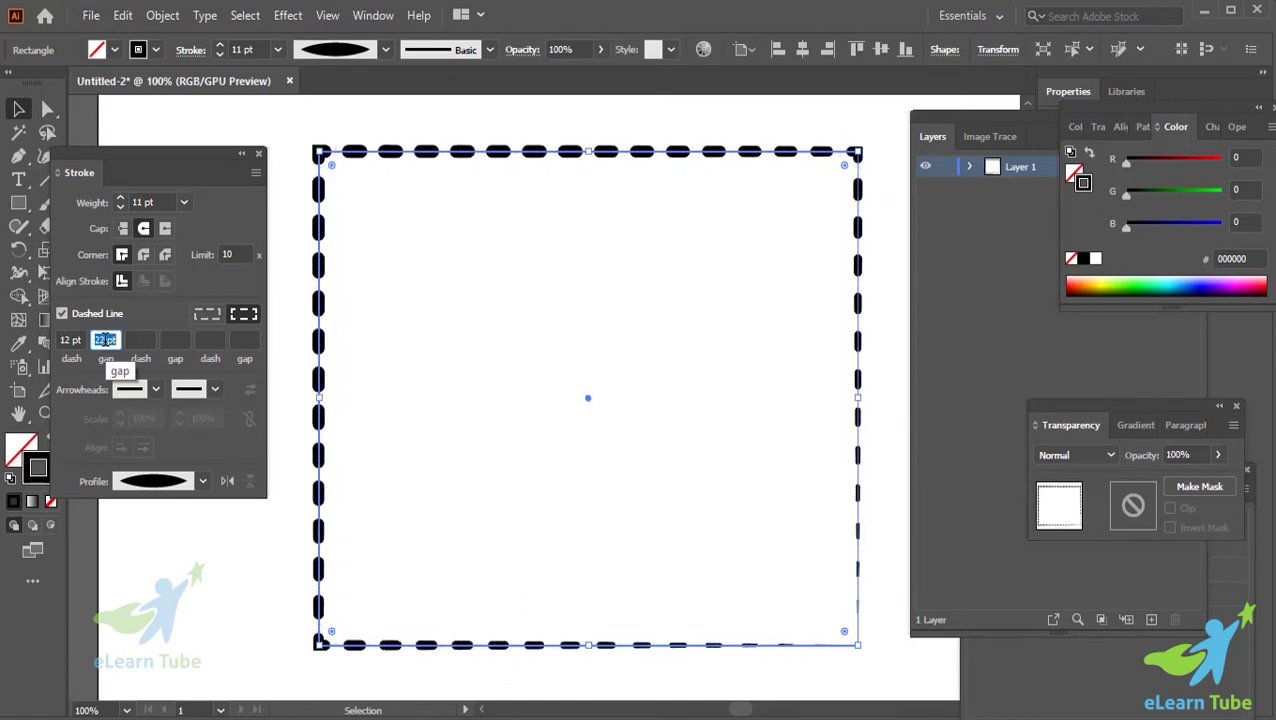
key("Up")
key("Up")
key("Up")
key("Up")
key("Up")
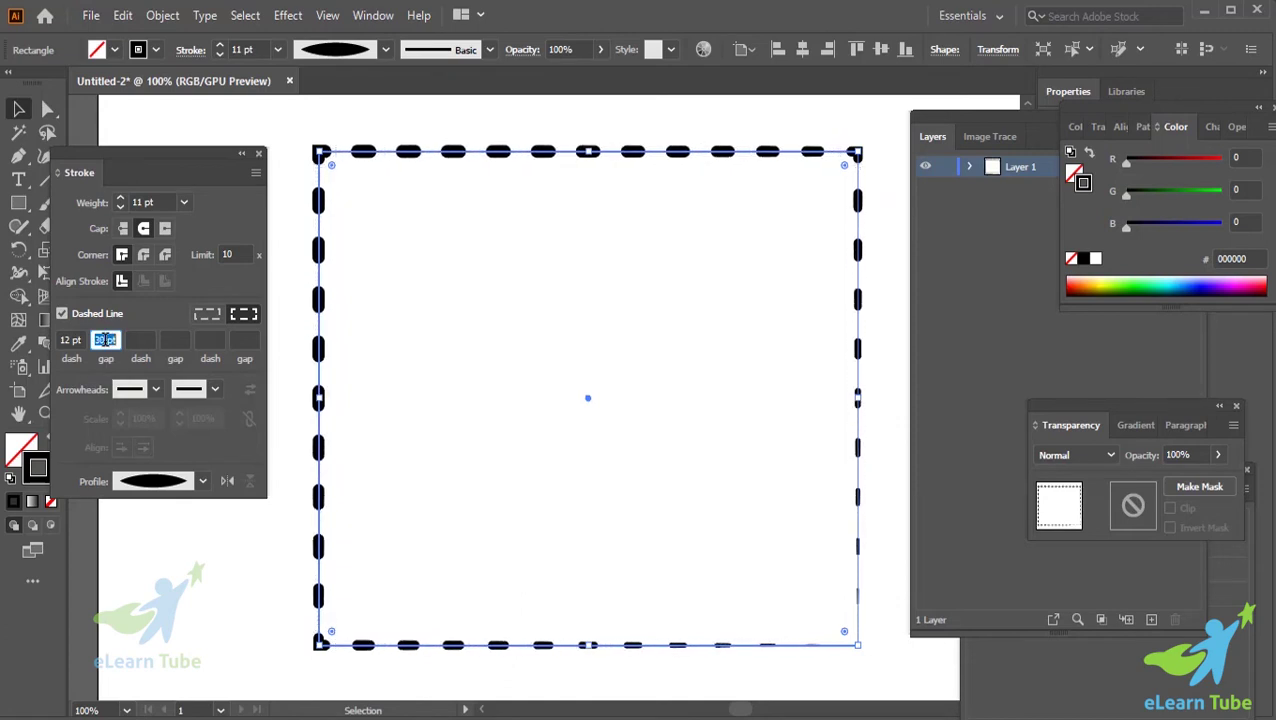
key("Up")
key("Up")
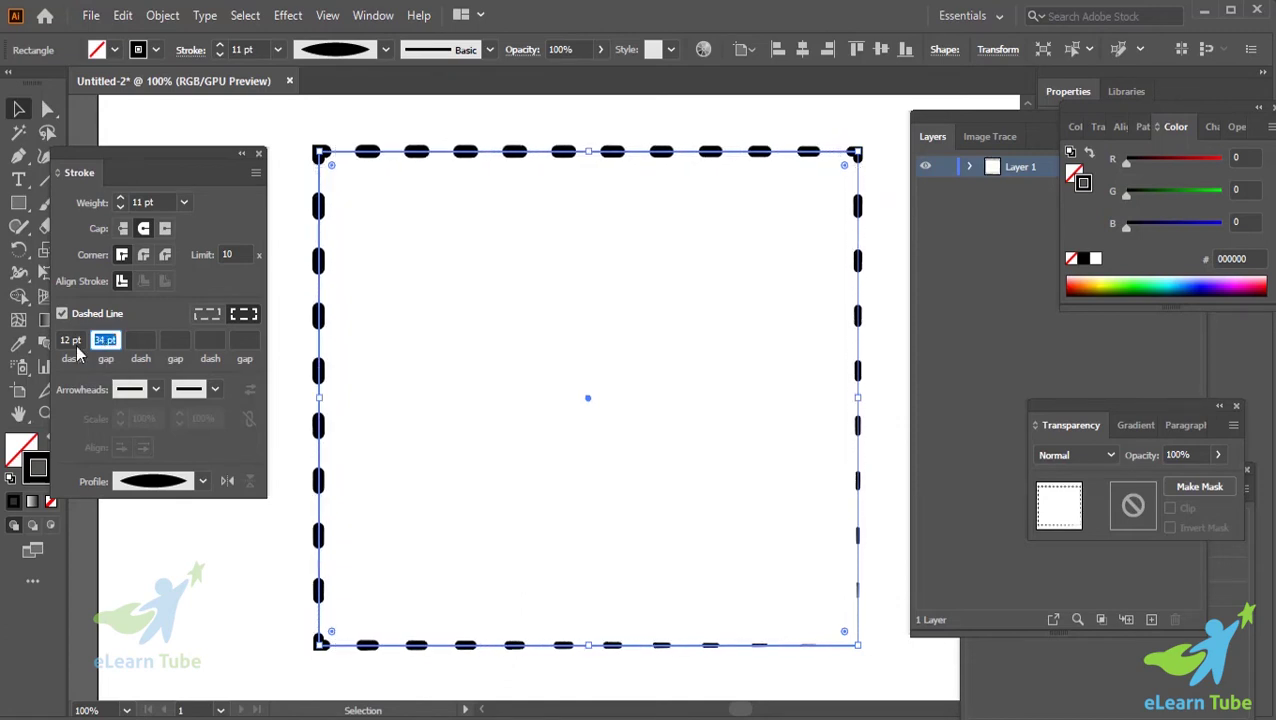
key("BackSpace")
left_click(150, 341)
type("10")
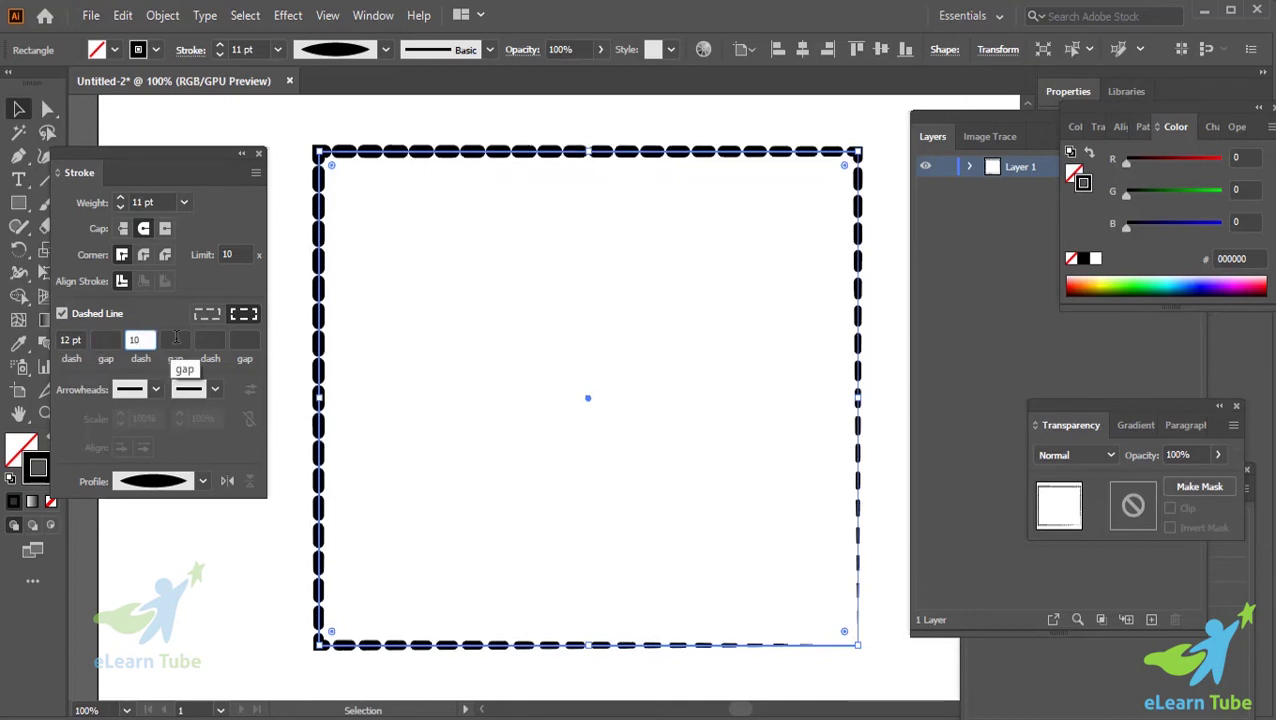
left_click(185, 340)
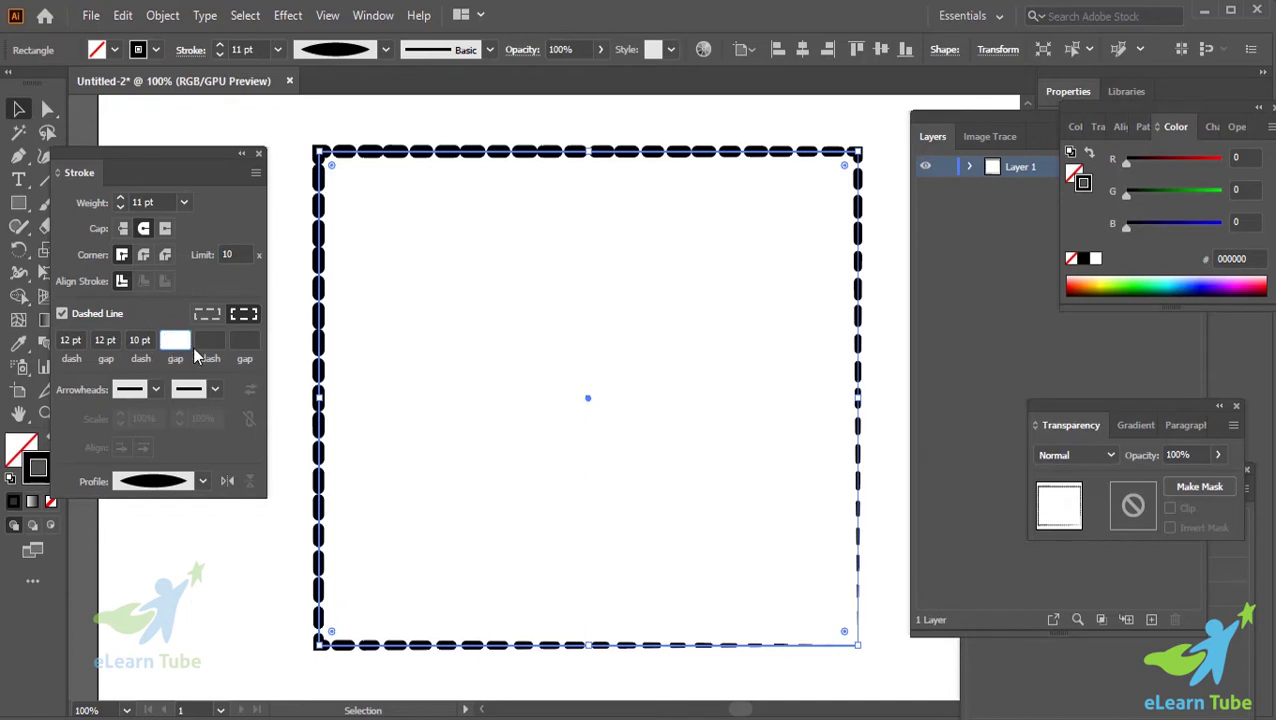
type("10")
Step: Preview the dashed outline, check the arrowhead list, then select all and delete the rectangle
left_click(290, 443)
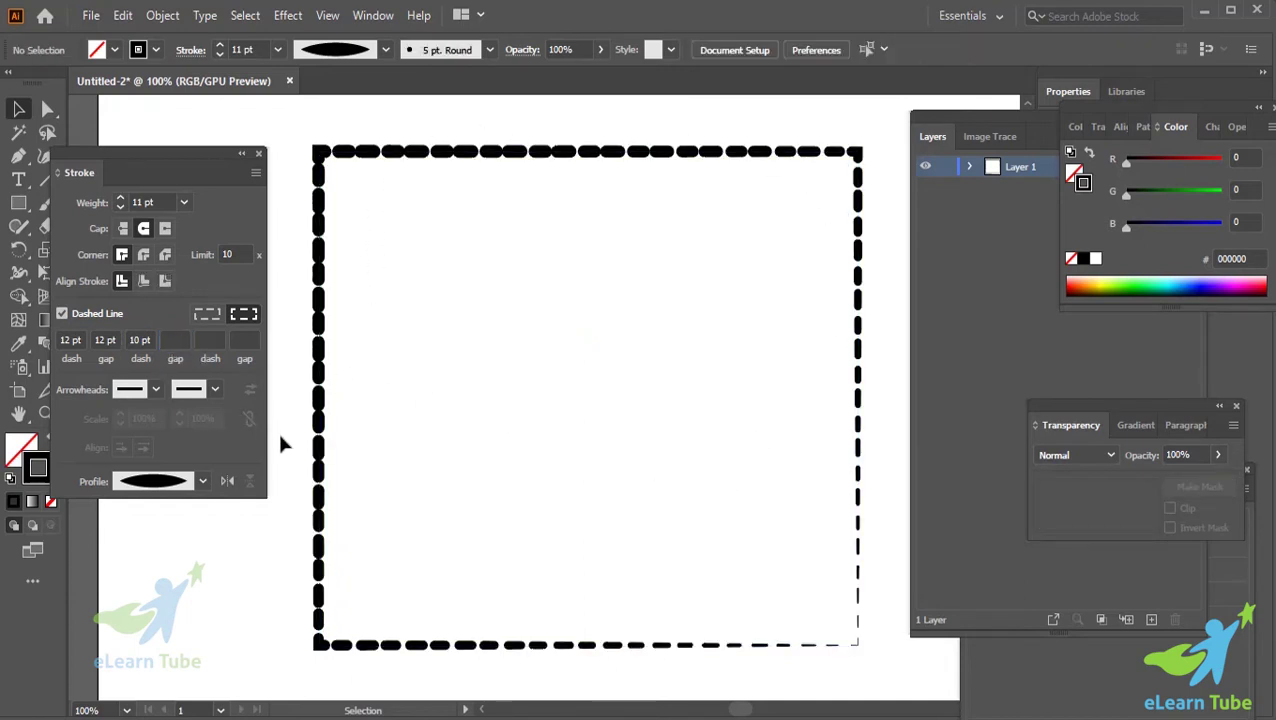
left_click(156, 389)
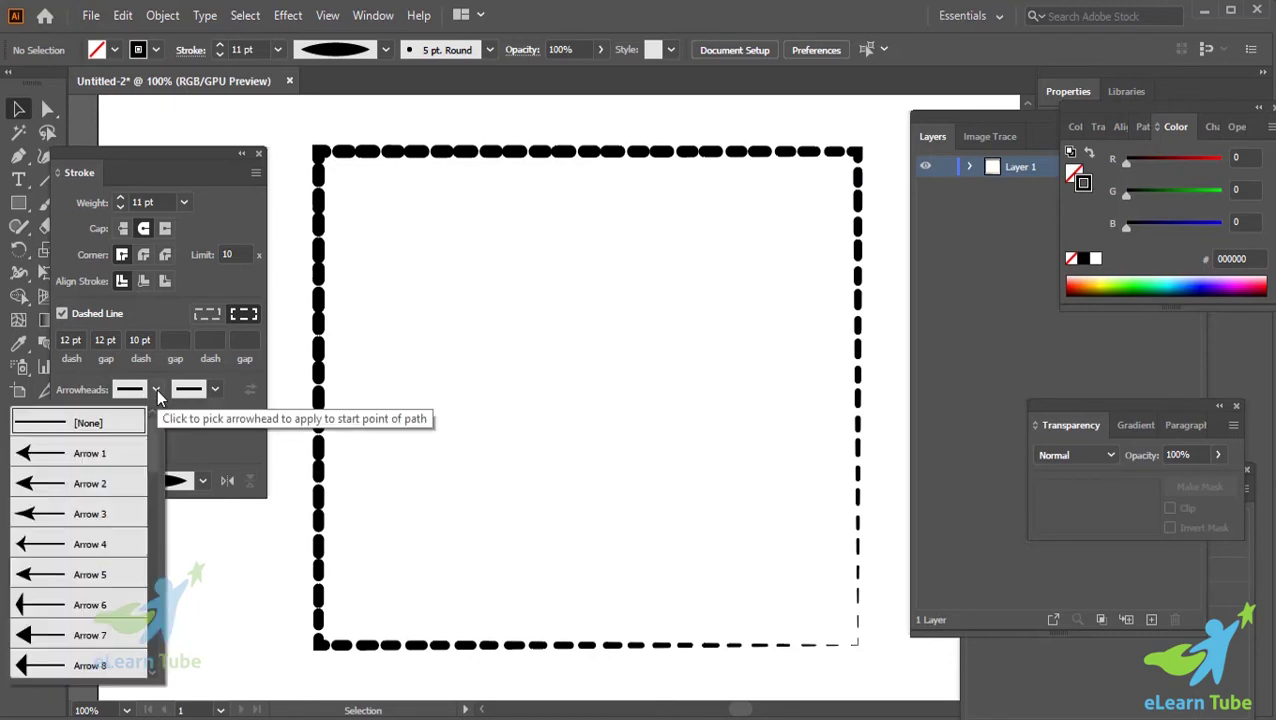
left_click(156, 389)
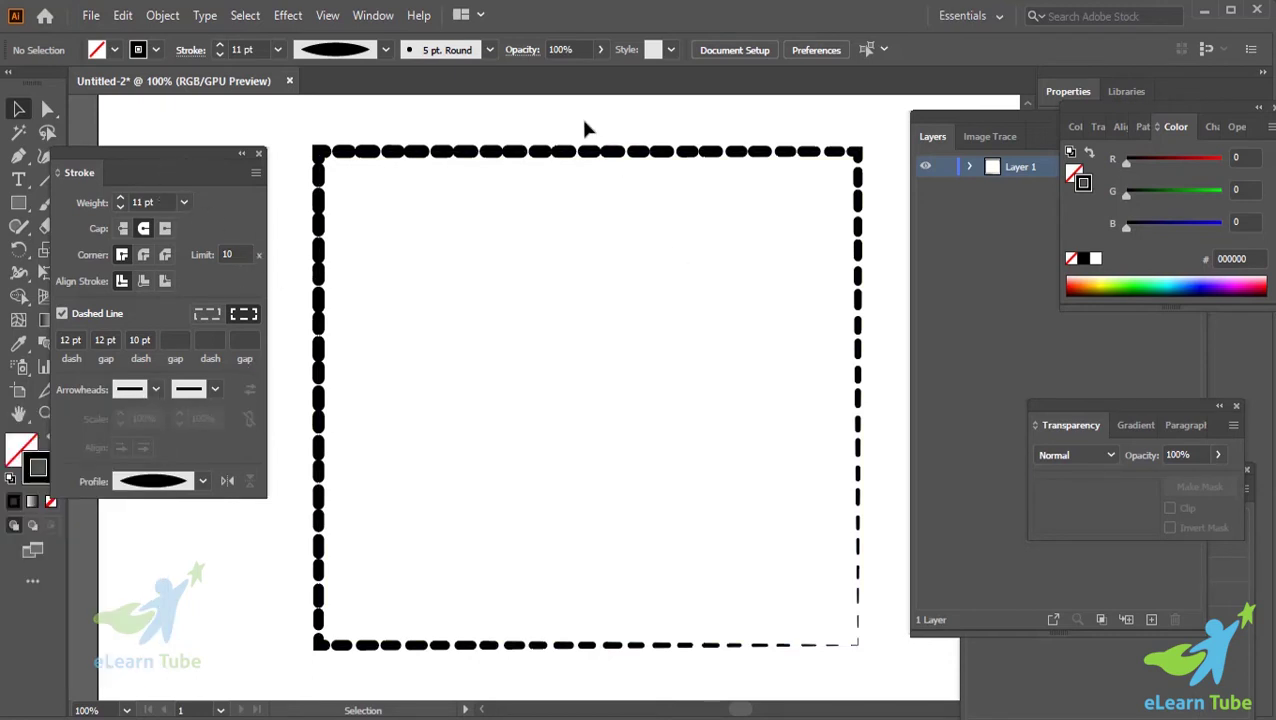
left_click(594, 152)
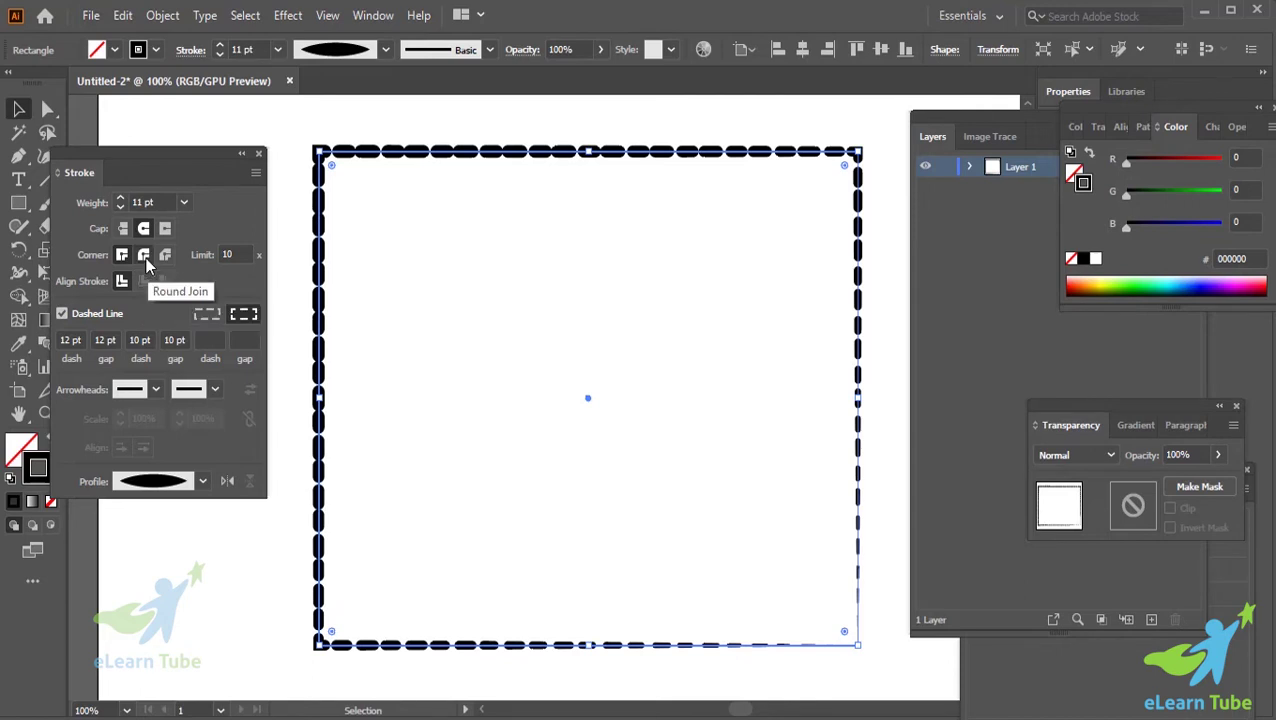
left_click(484, 263)
key("ctrl+a")
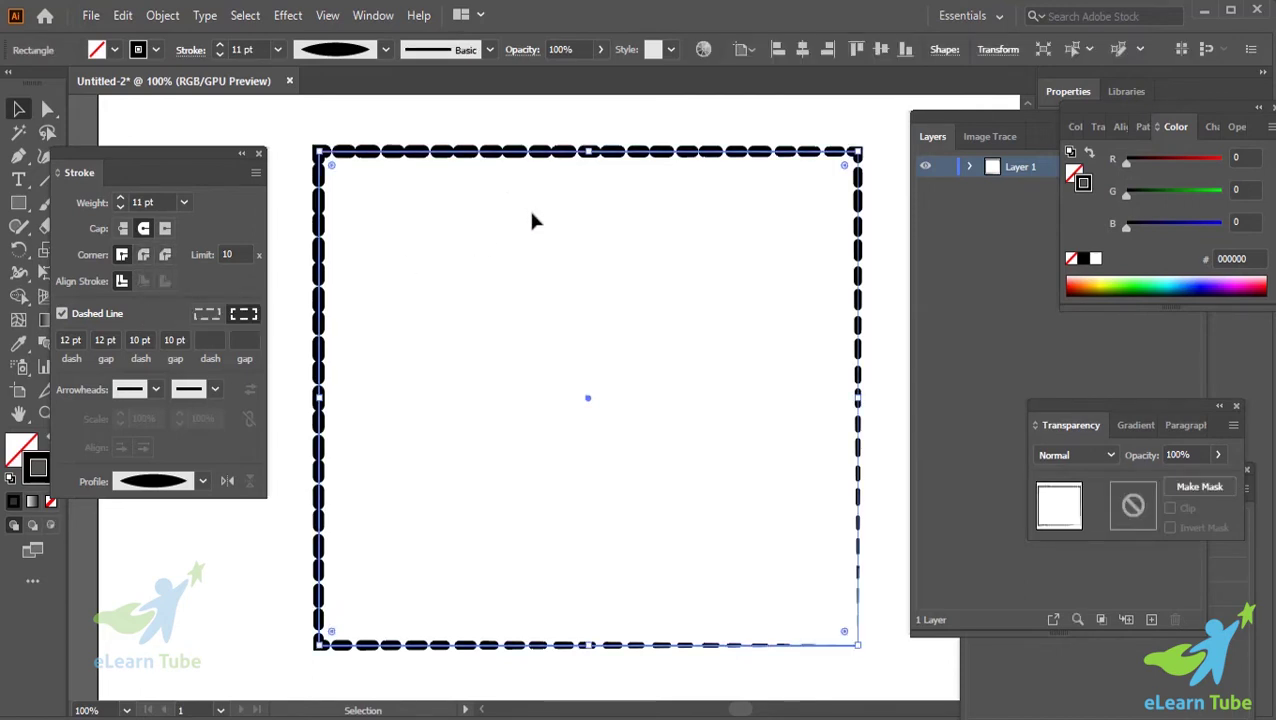
key("Delete")
key("ctrl+minus")
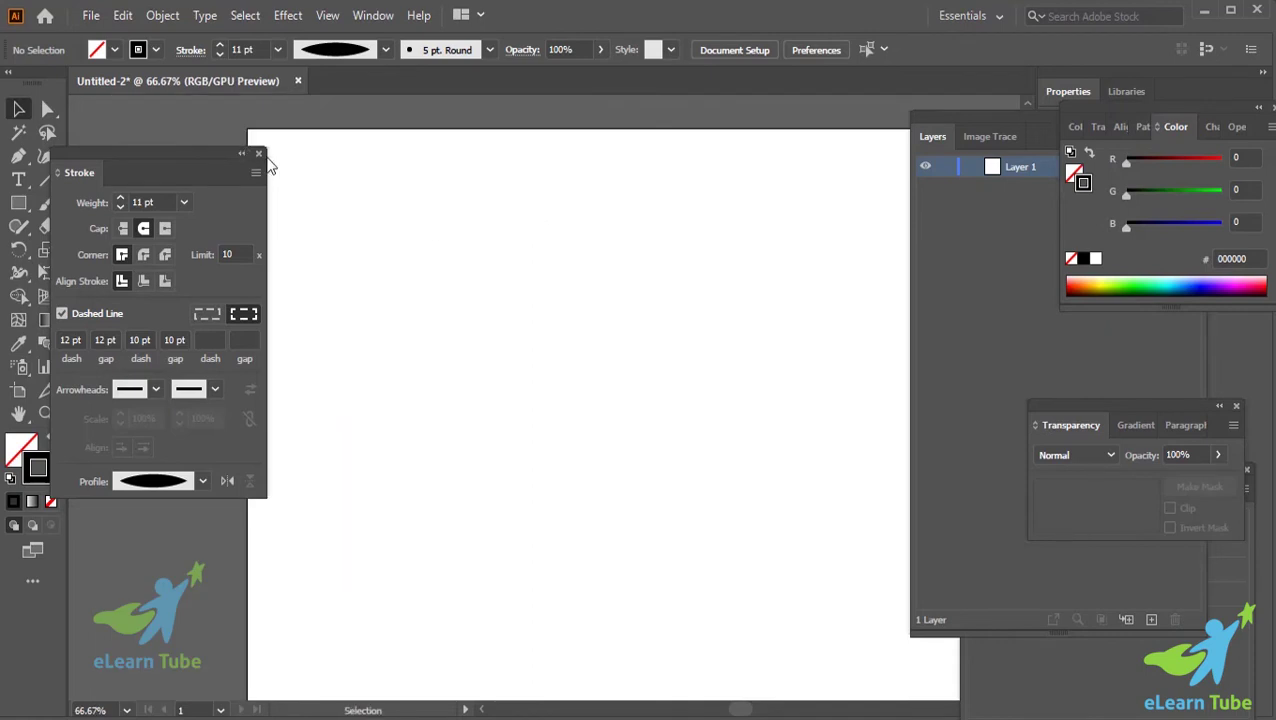
Step: Close the Stroke panel and draw a black-filled square on the artboard
left_click(259, 155)
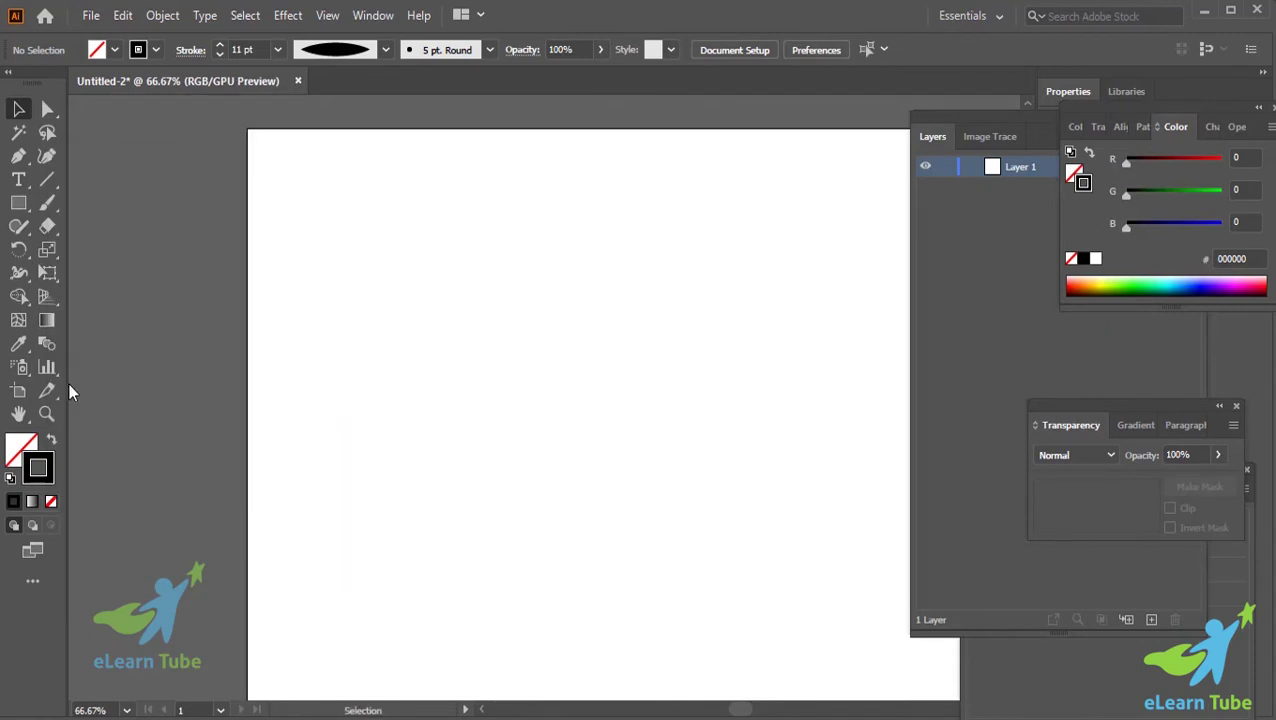
left_click(50, 441)
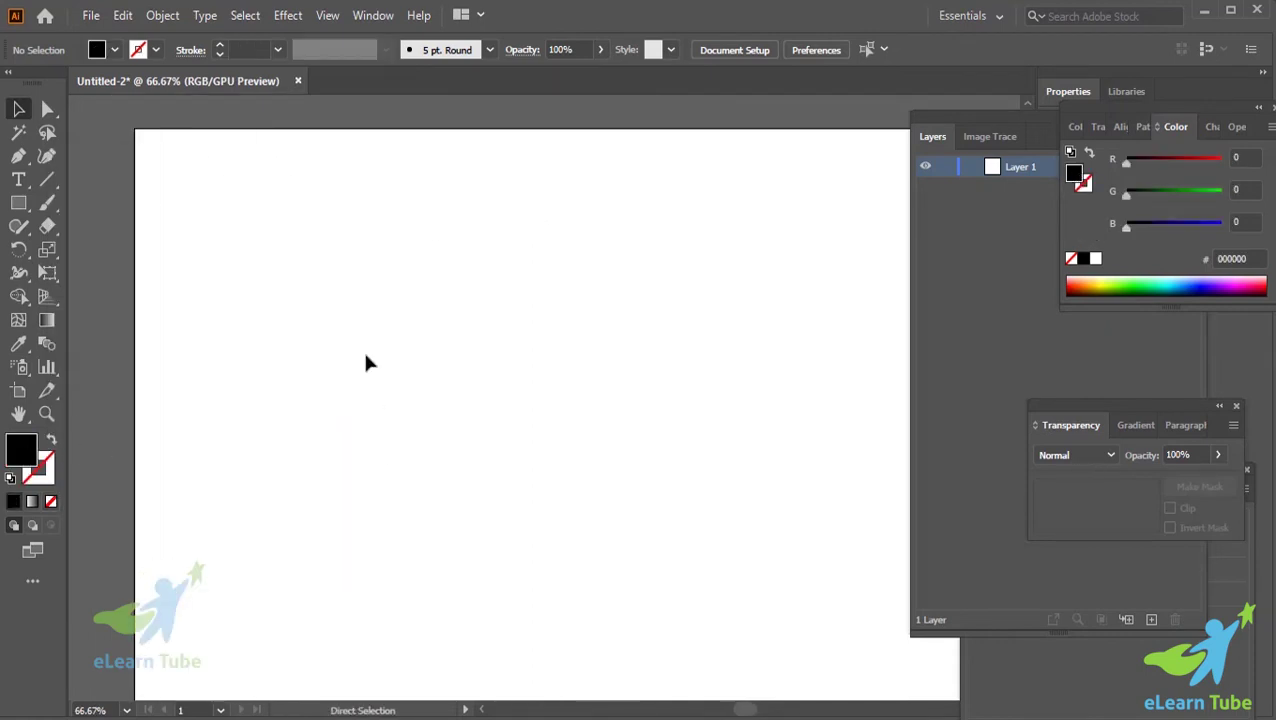
left_click(18, 202)
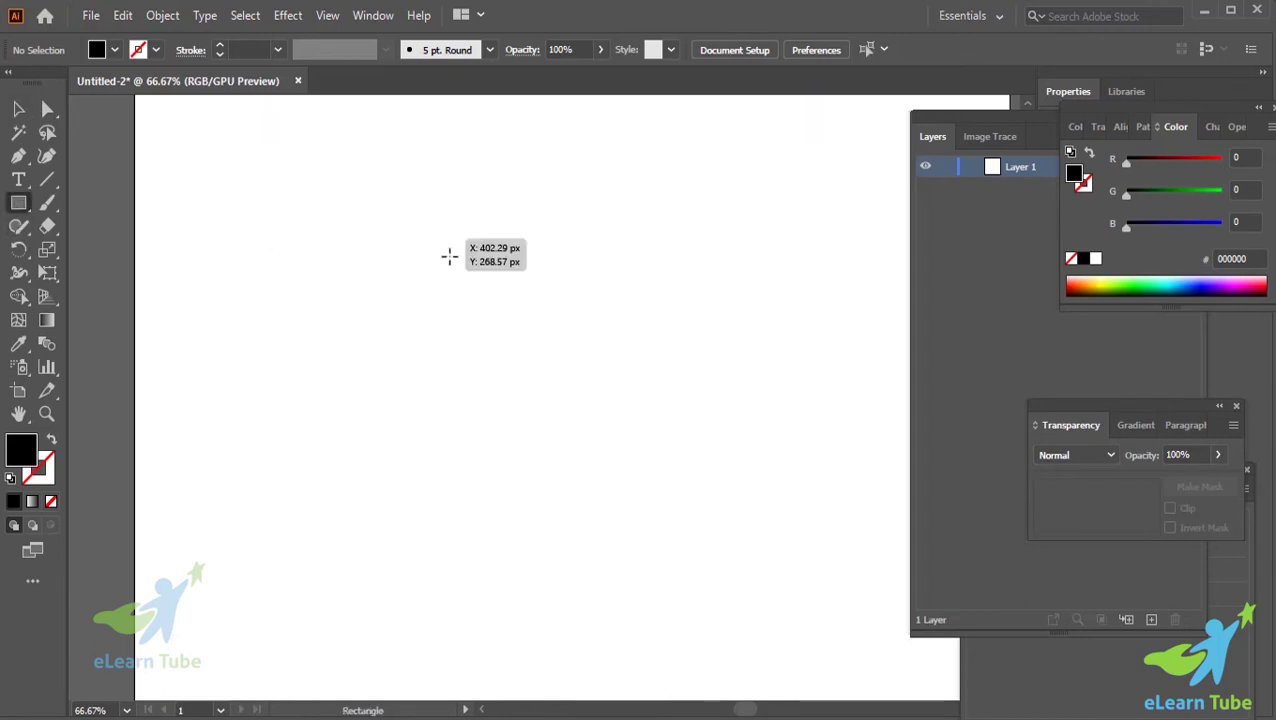
left_click_drag(427, 239, 675, 425)
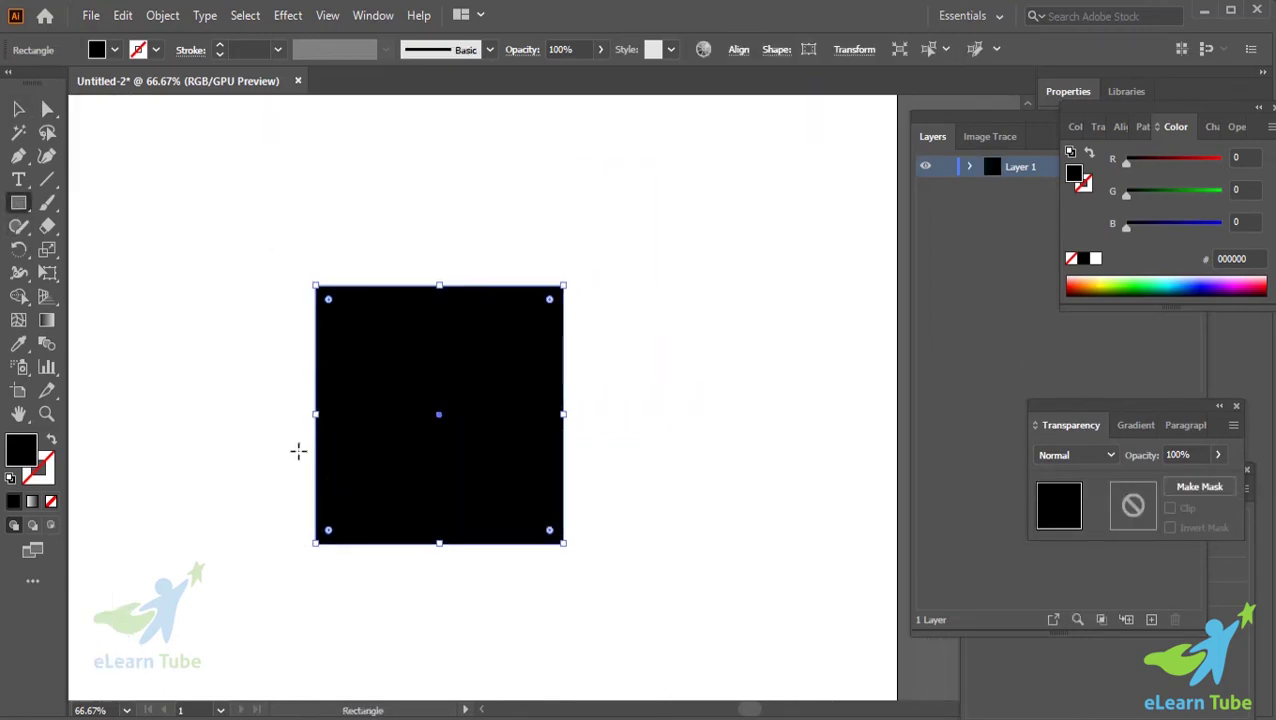
Step: Round all four corners with the live corner widget, then undo it
left_click(18, 108)
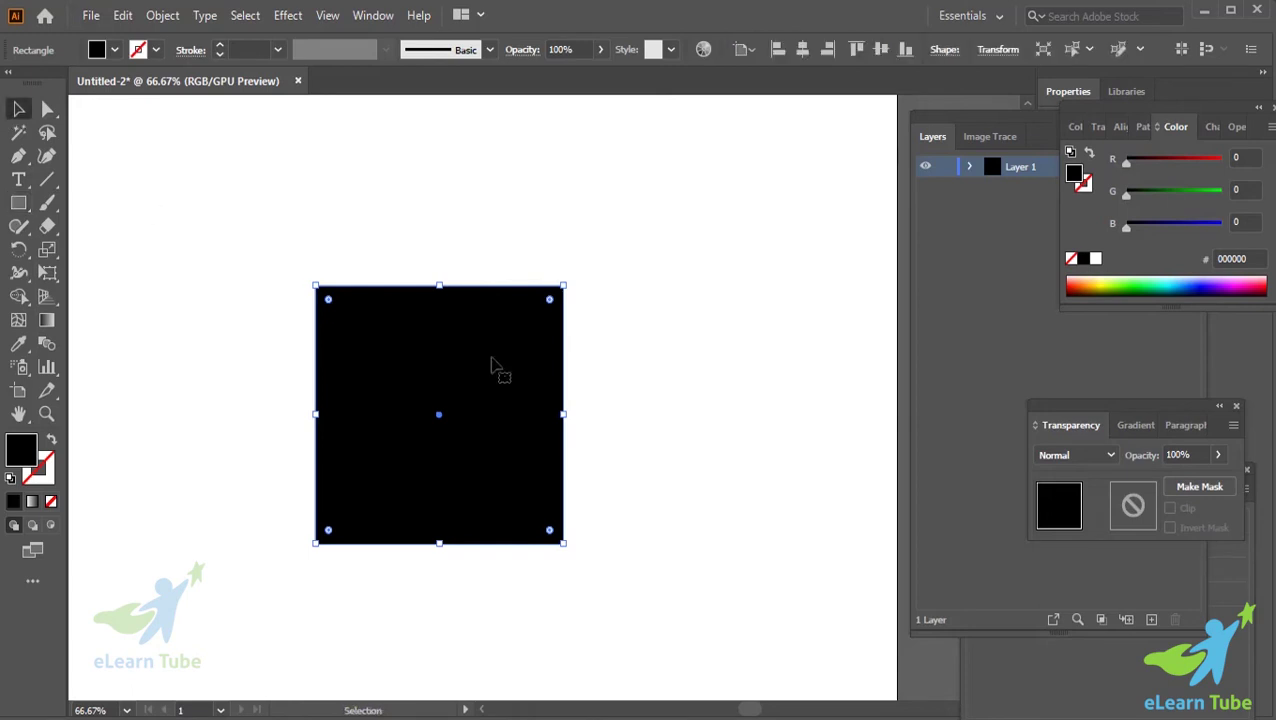
left_click_drag(549, 300, 533, 320)
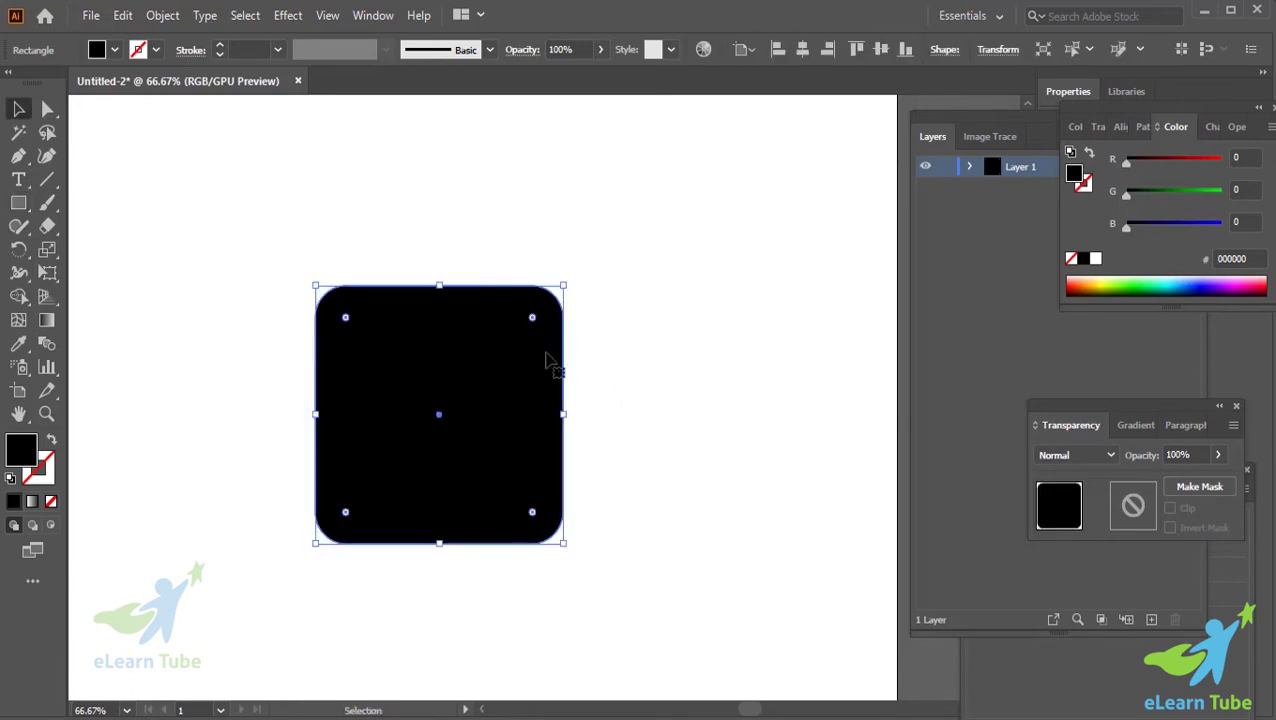
left_click(606, 403)
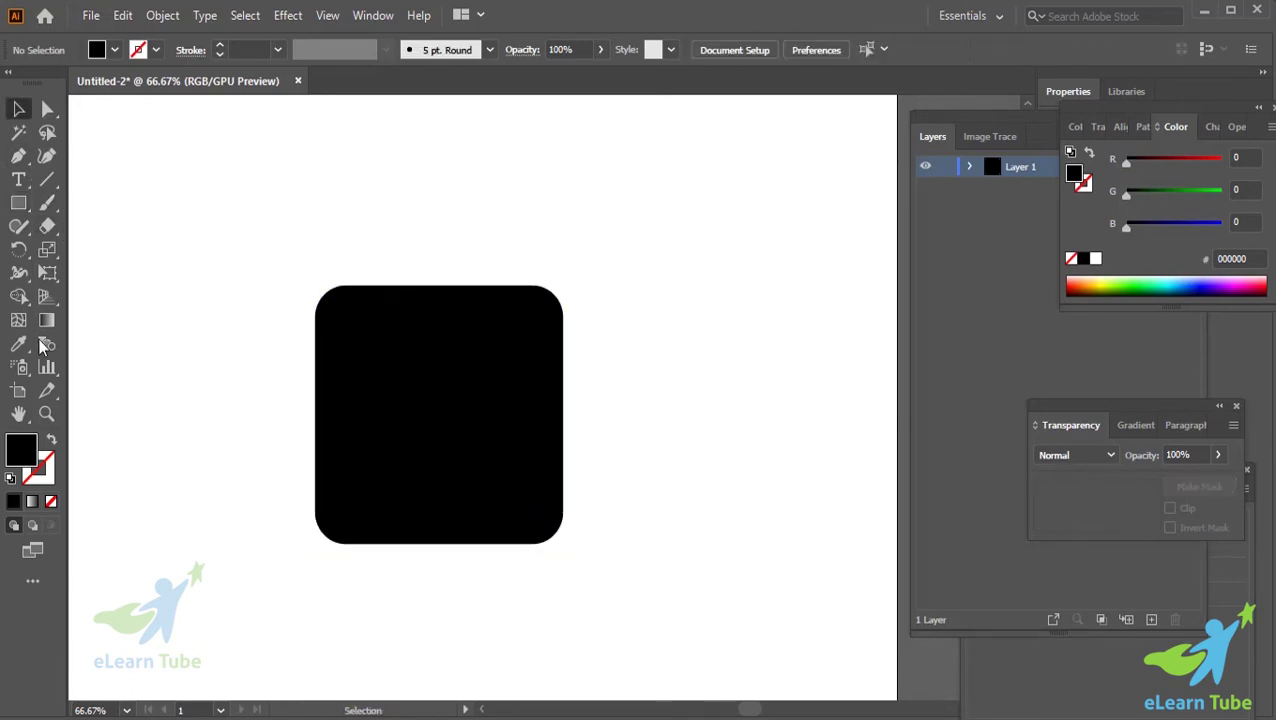
key("ctrl+z")
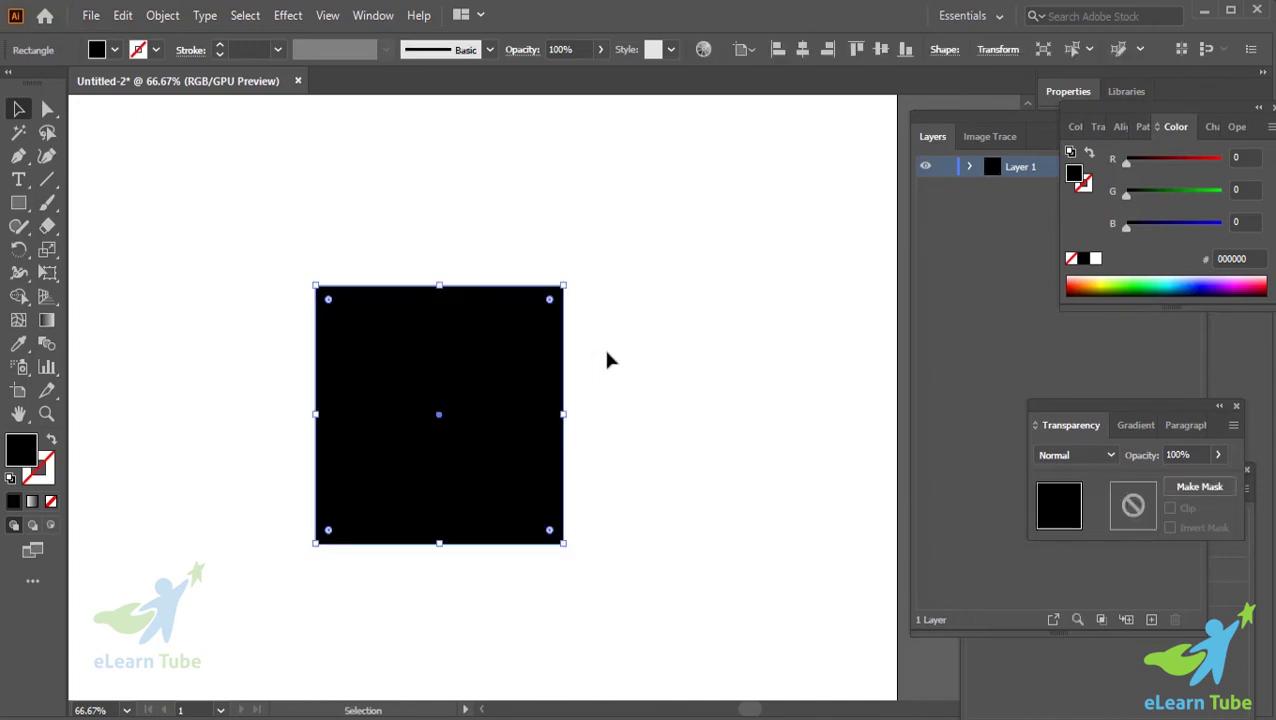
Step: Round only the top-right corner using Direct Selection, then delete the square
left_click(137, 177)
left_click(48, 109)
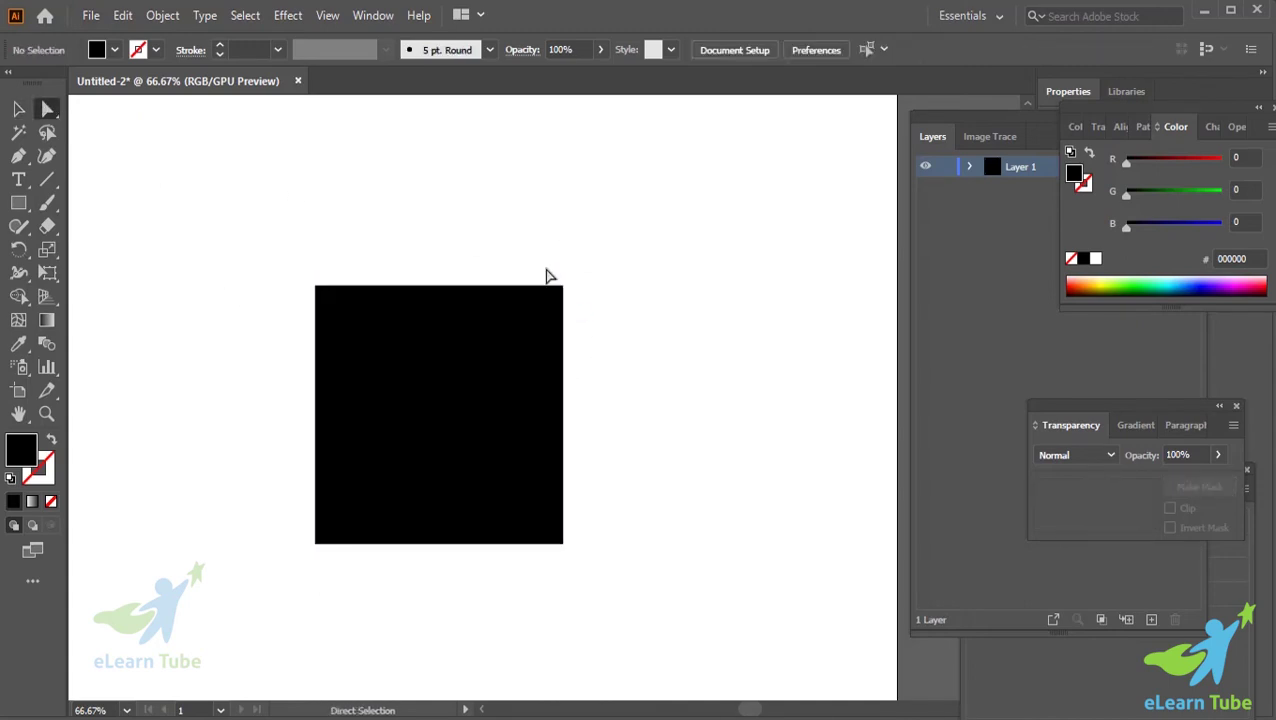
left_click_drag(548, 275, 604, 340)
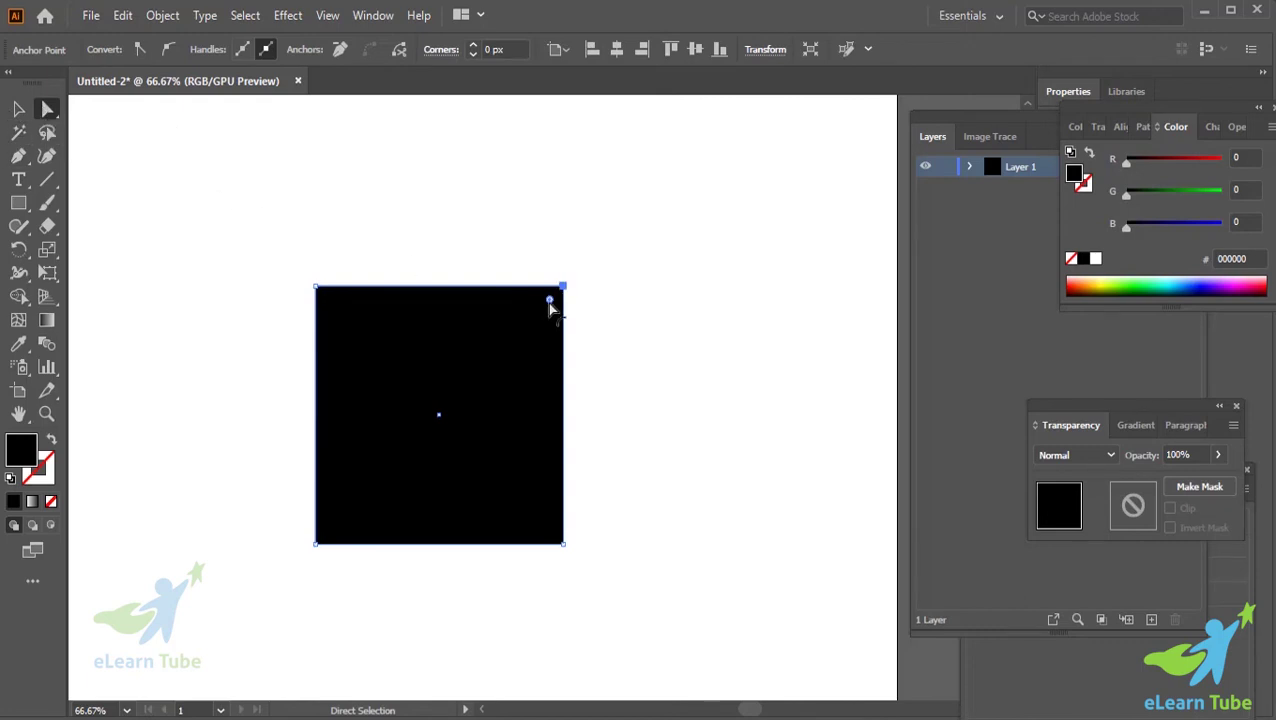
left_click_drag(549, 305, 525, 324)
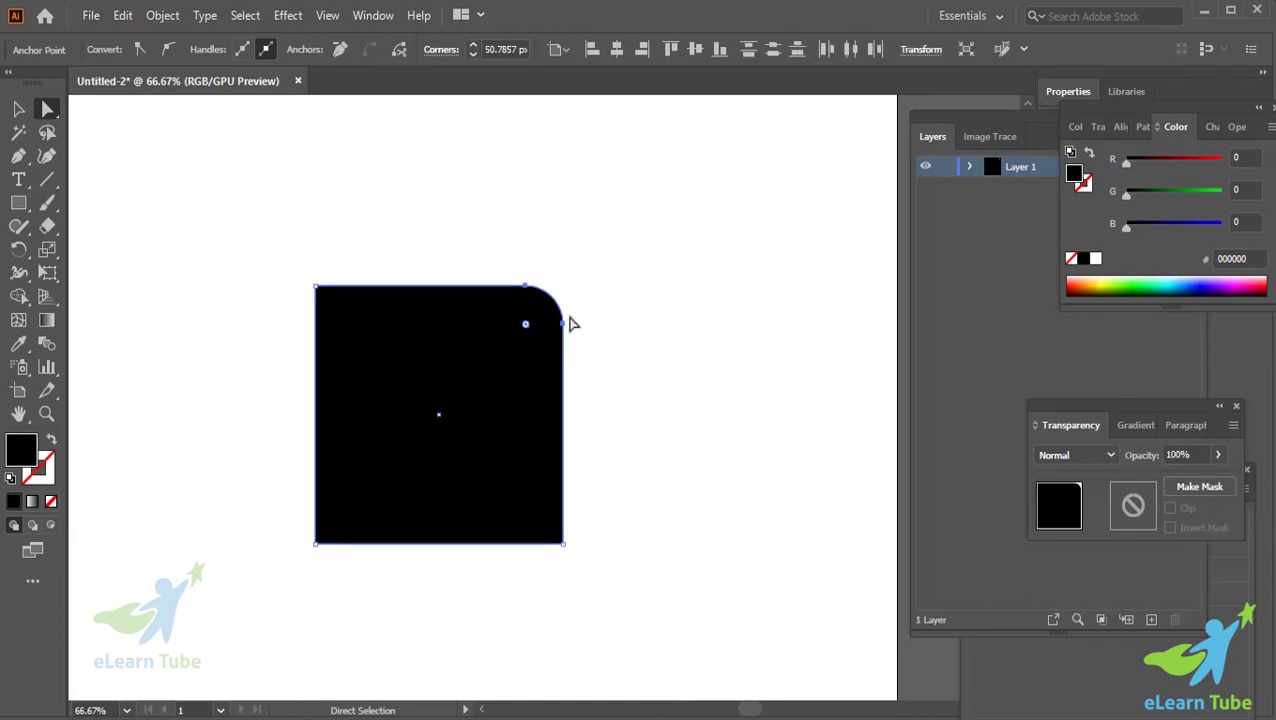
left_click(755, 390)
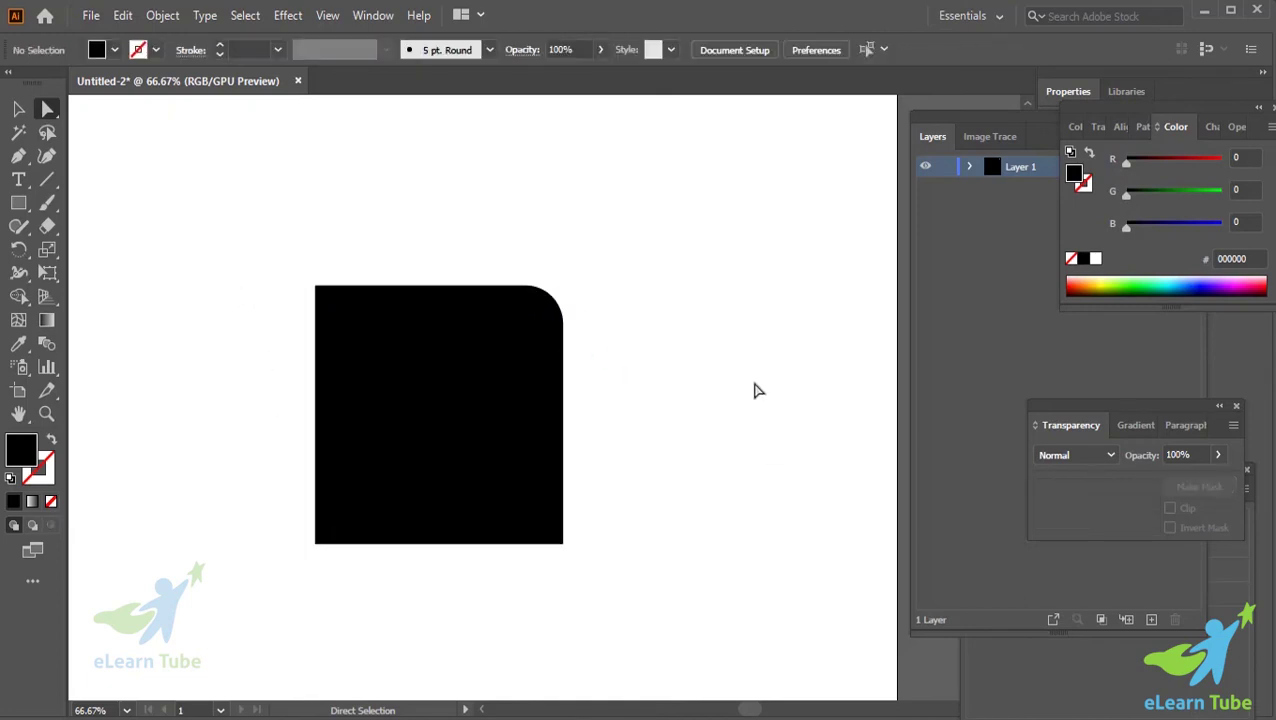
left_click(18, 108)
left_click(445, 414)
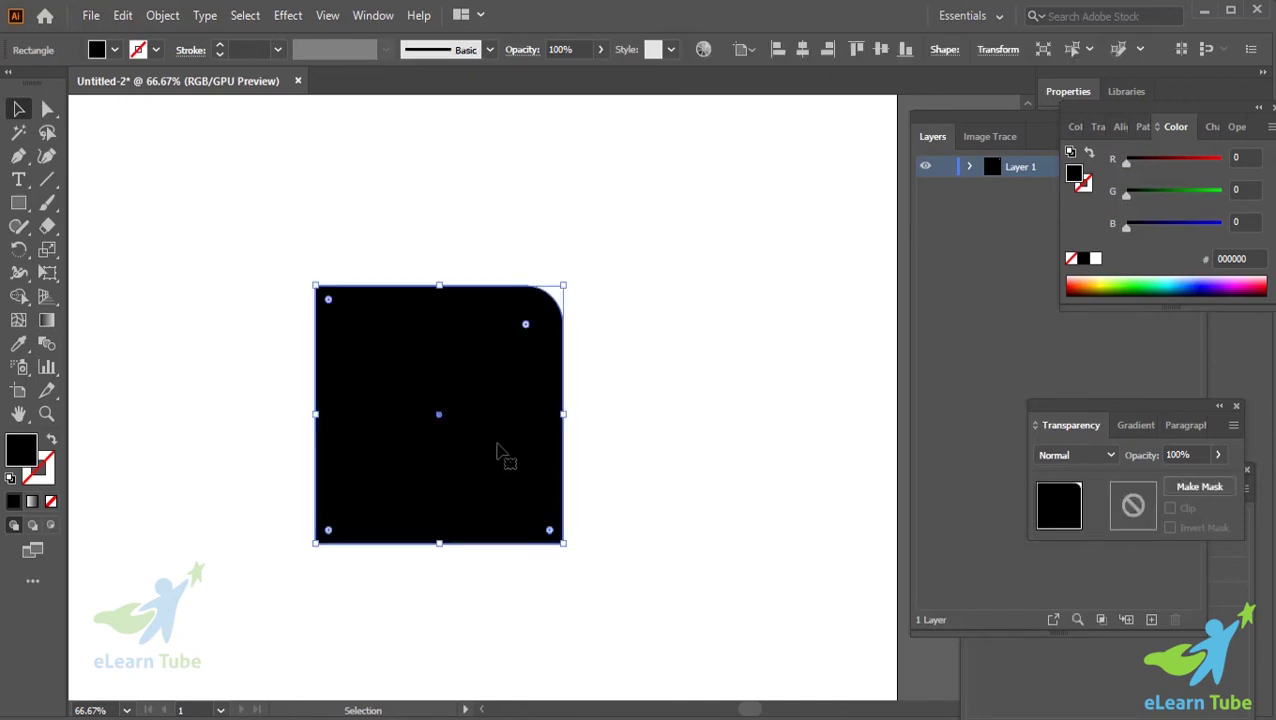
key("Delete")
left_click(28, 202)
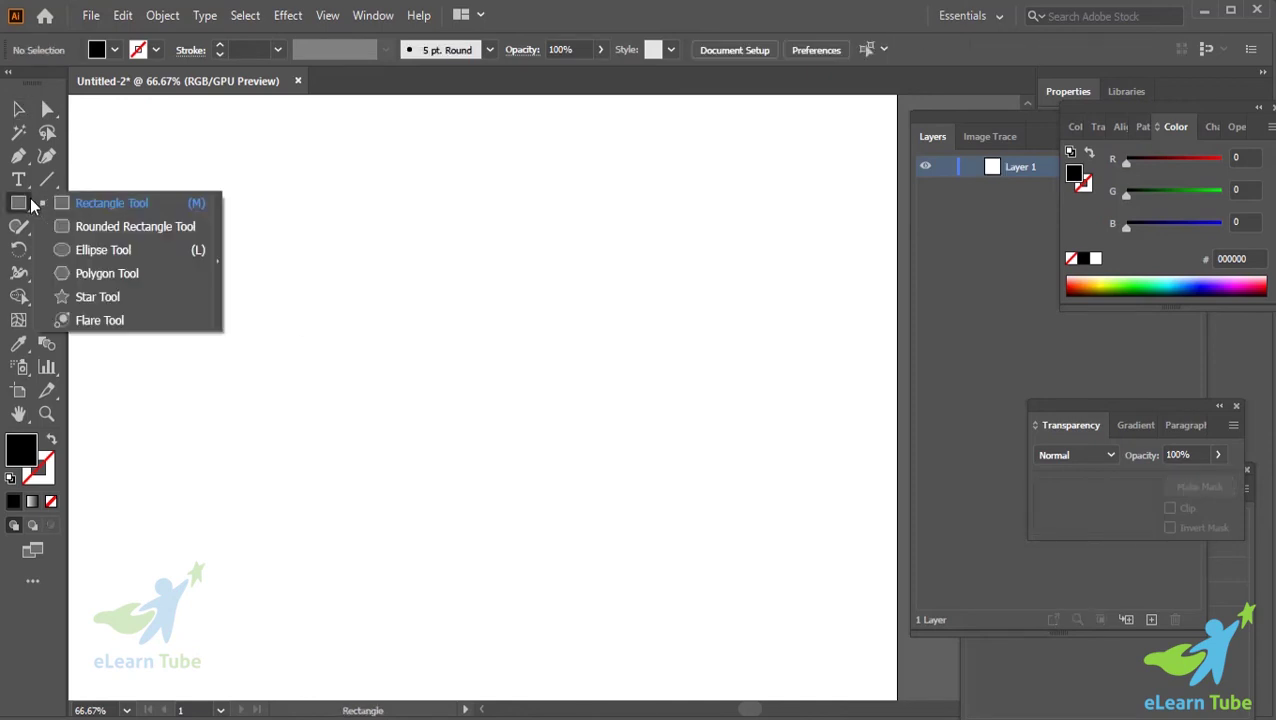
left_click(97, 227)
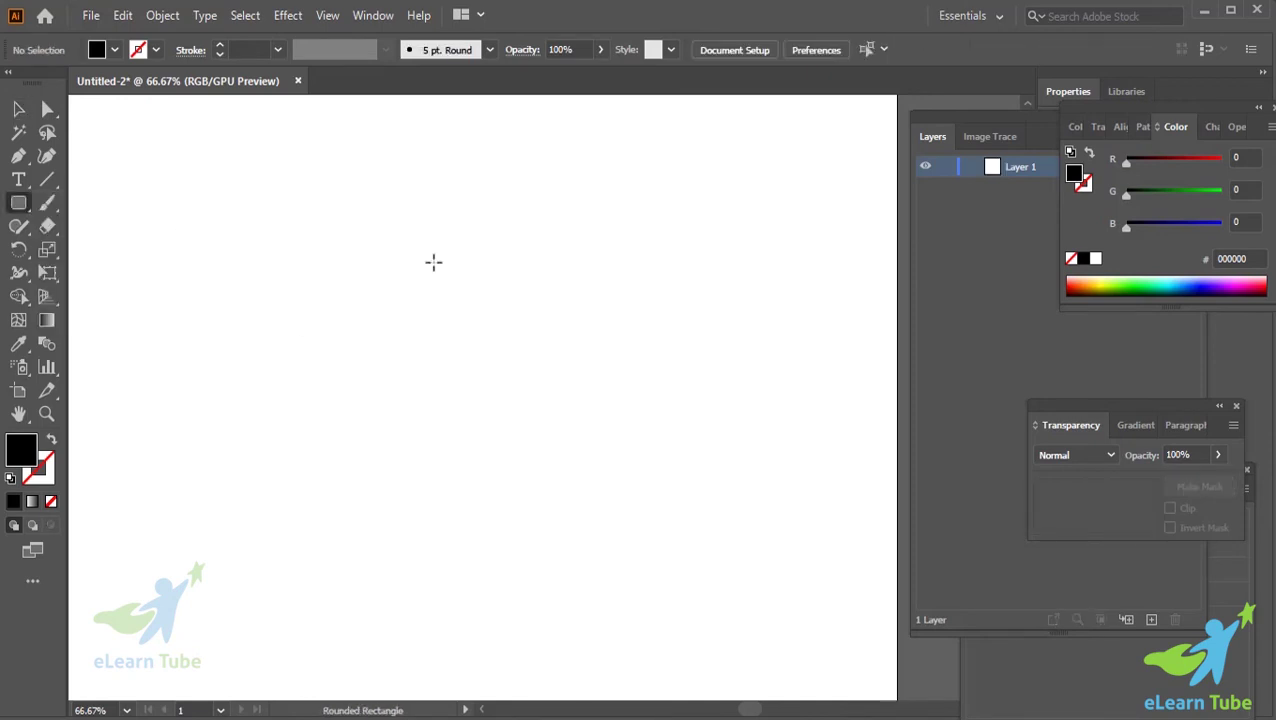
mouse_move(440, 259)
left_mouse_down()
mouse_move(504, 341)
mouse_move(657, 464)
mouse_move(569, 391)
mouse_move(649, 455)
left_mouse_up()
left_click(18, 108)
left_click_drag(568, 333, 420, 287)
left_click(510, 407)
left_click(416, 333)
key("Delete")
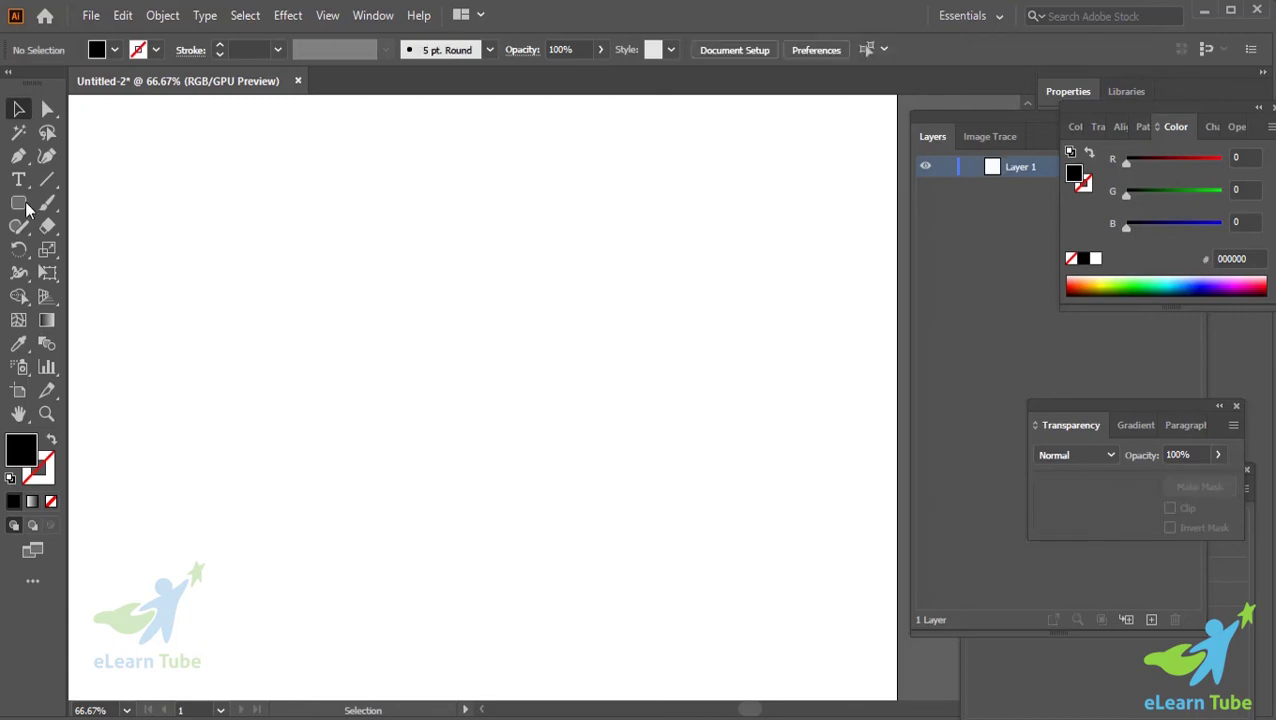
left_click(25, 202)
mouse_move(382, 244)
left_mouse_down()
mouse_move(321, 363)
mouse_move(651, 300)
left_mouse_up()
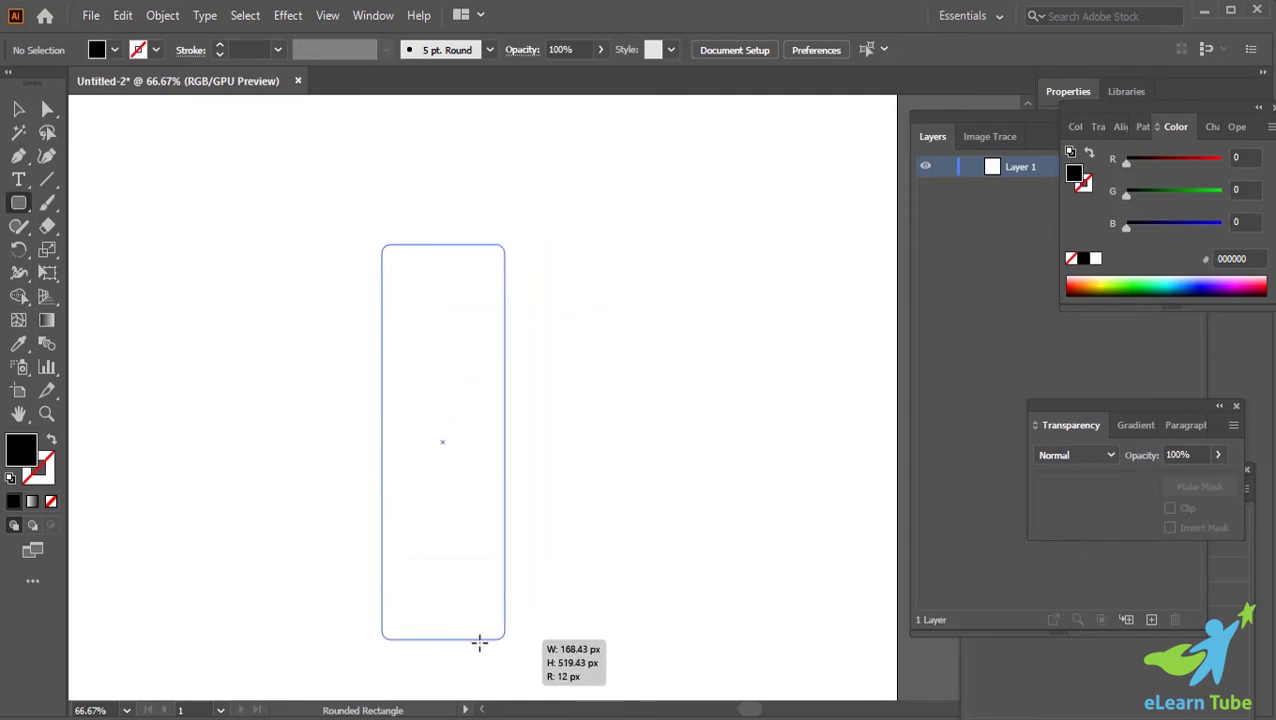
left_click_drag(651, 300, 476, 642)
left_click(18, 108)
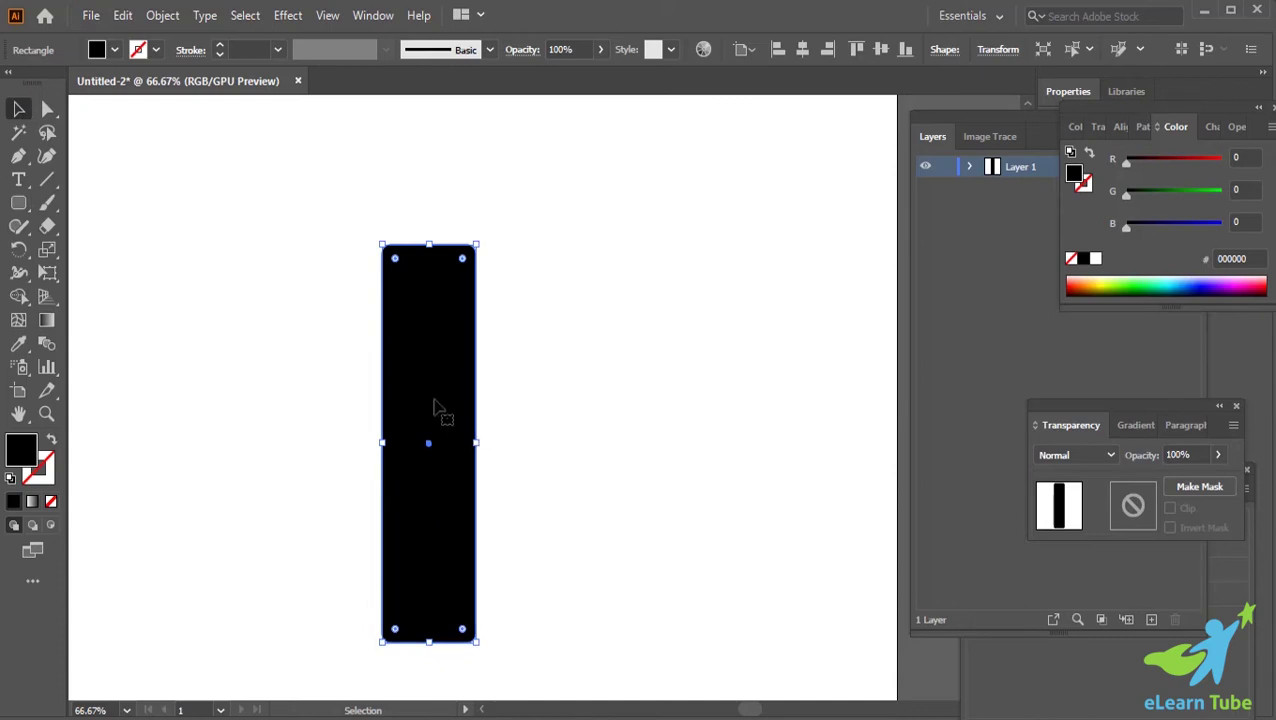
left_click_drag(433, 407, 417, 302)
key("Delete")
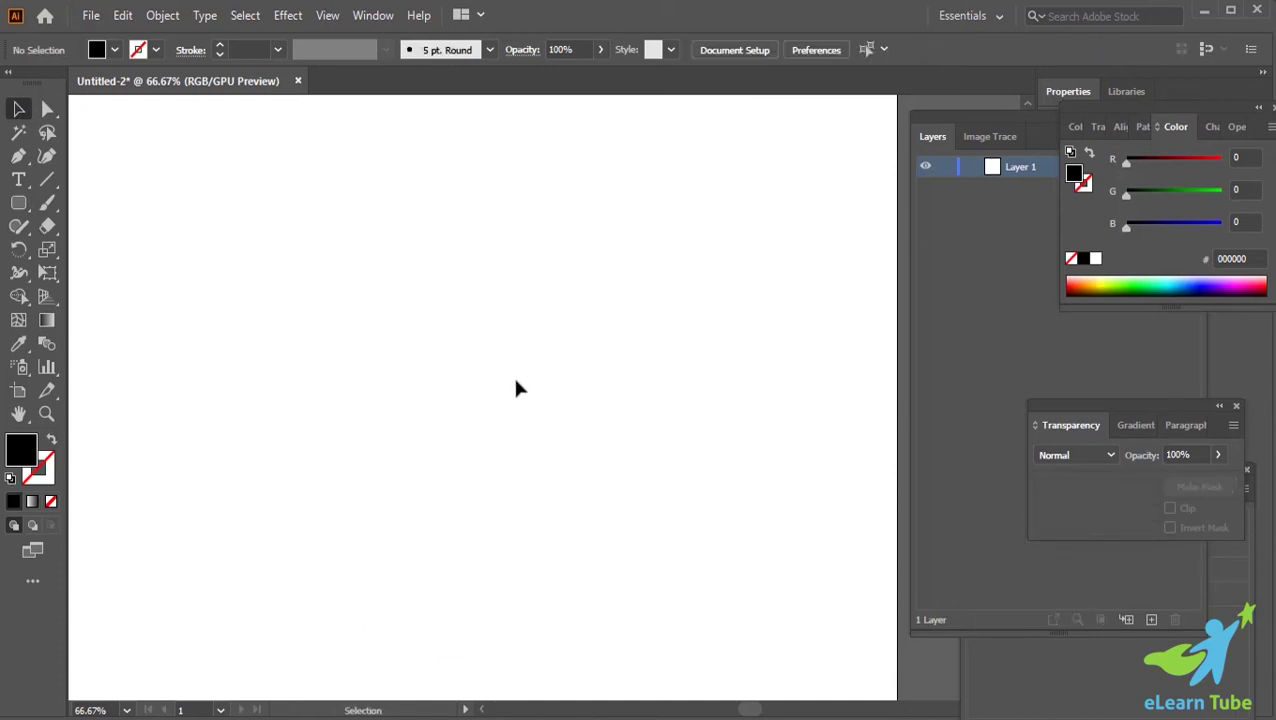
Step: Draw a large black circle with the Ellipse Tool
left_click_drag(18, 202, 106, 243)
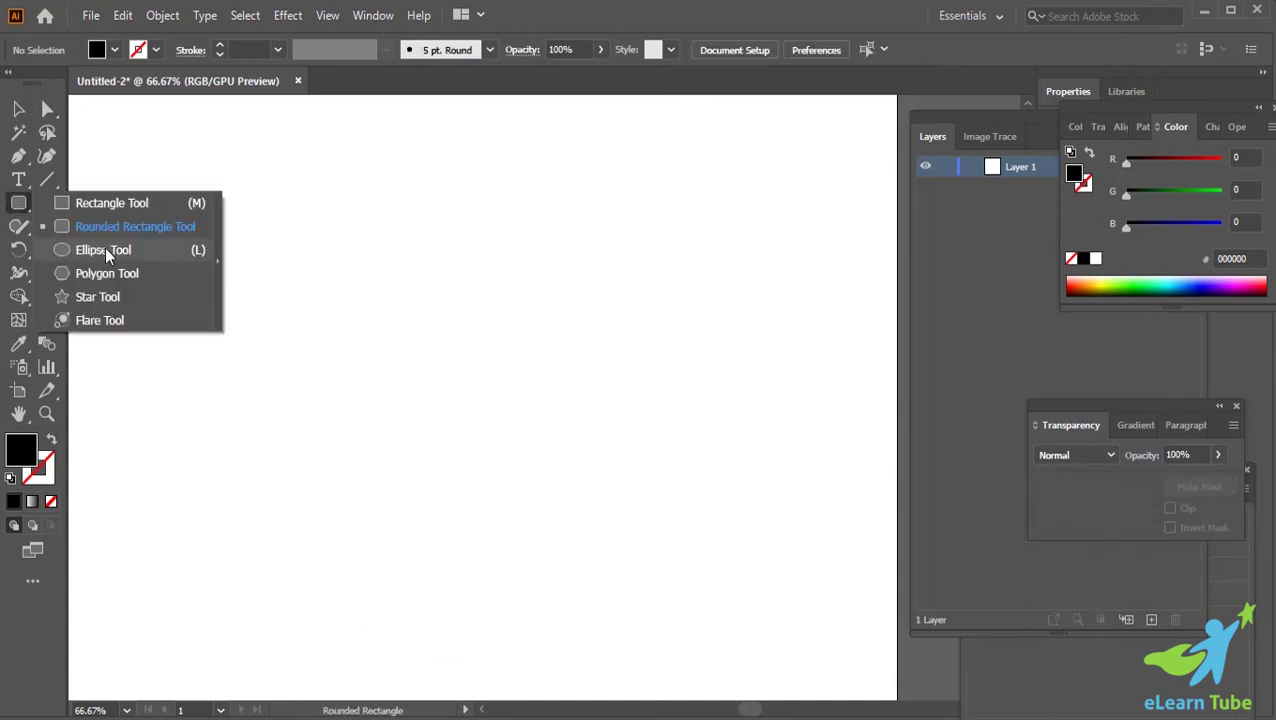
left_click(105, 249)
left_click_drag(345, 240, 592, 457)
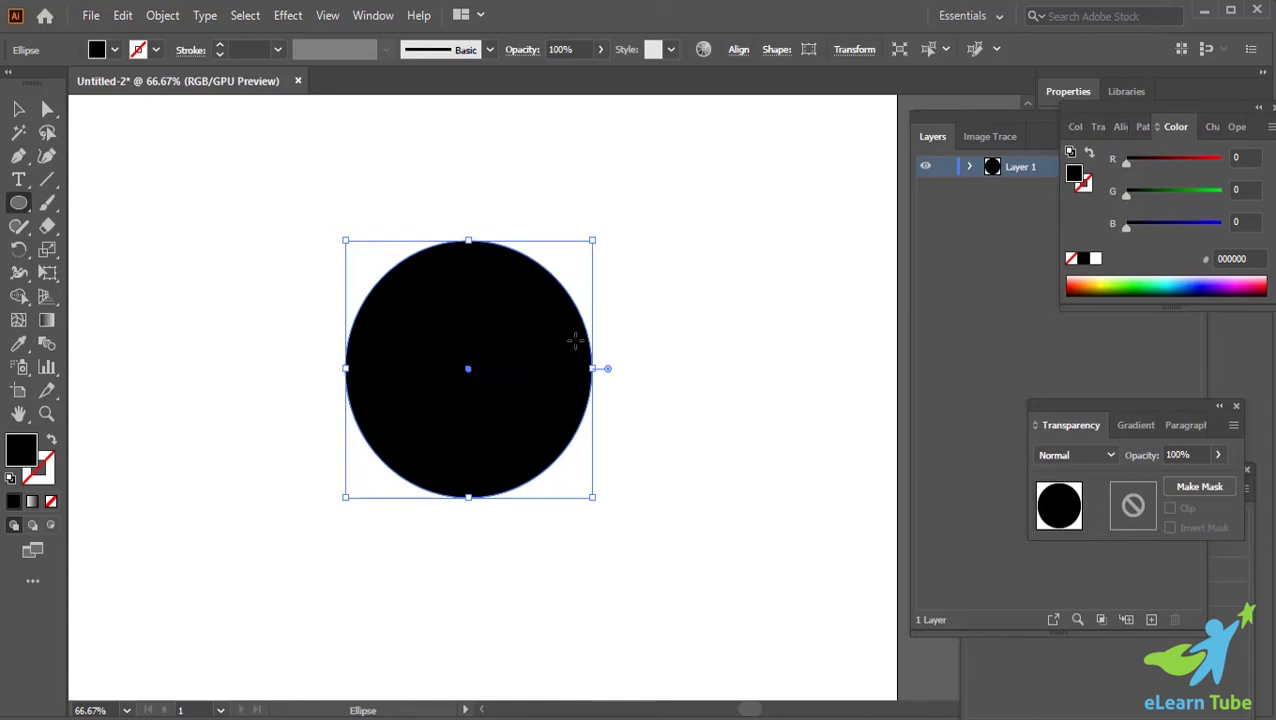
Step: Try a 2 pt outline, restore the solid black fill, and zoom to 100%
left_click(52, 441)
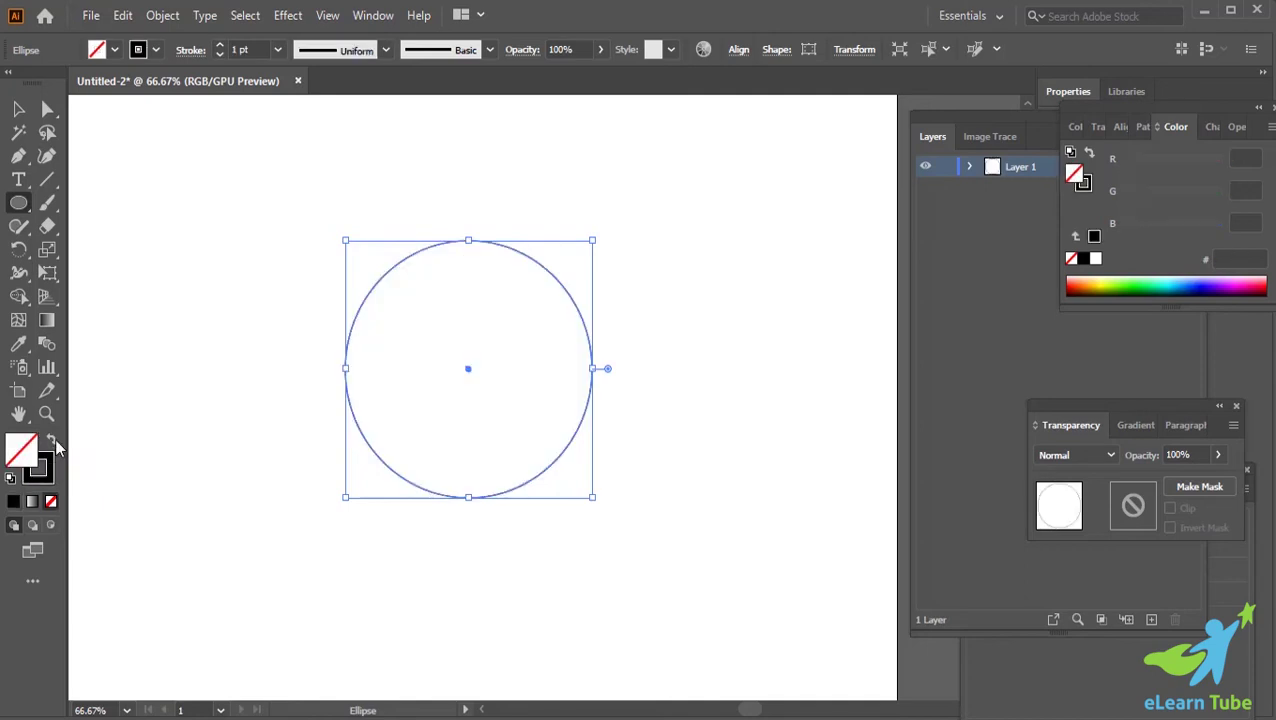
left_click(47, 463)
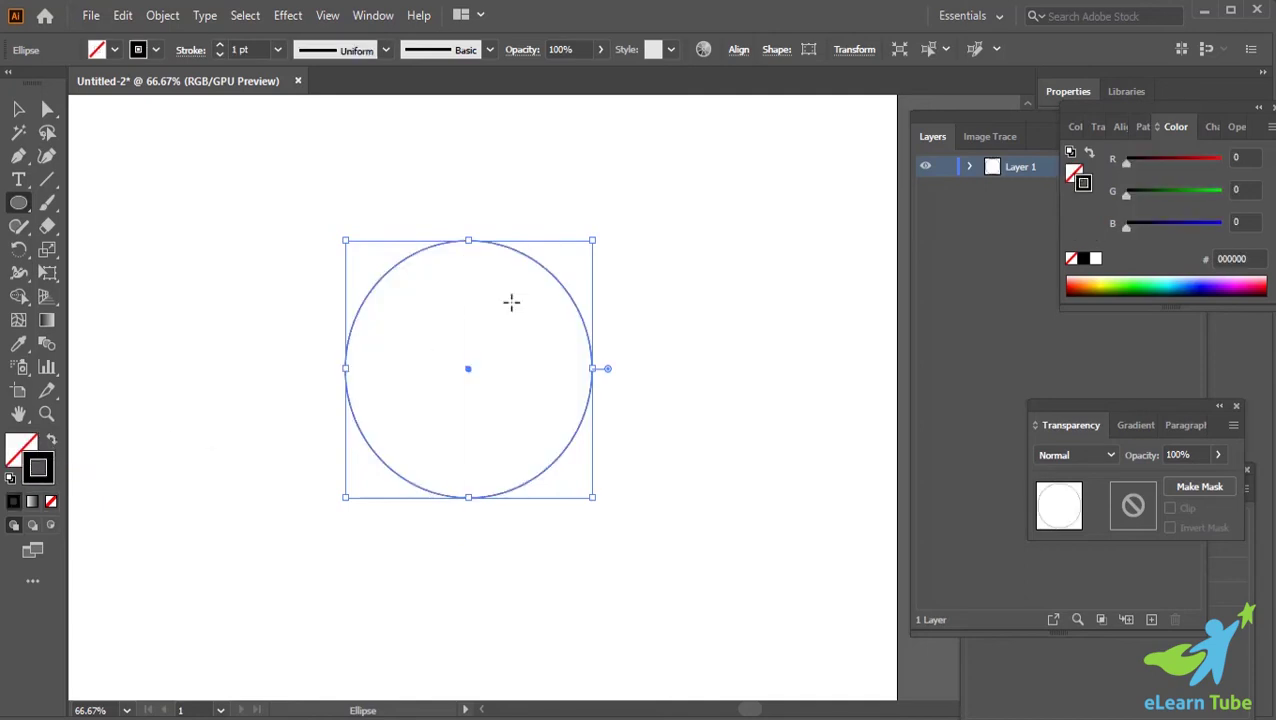
left_click(221, 46)
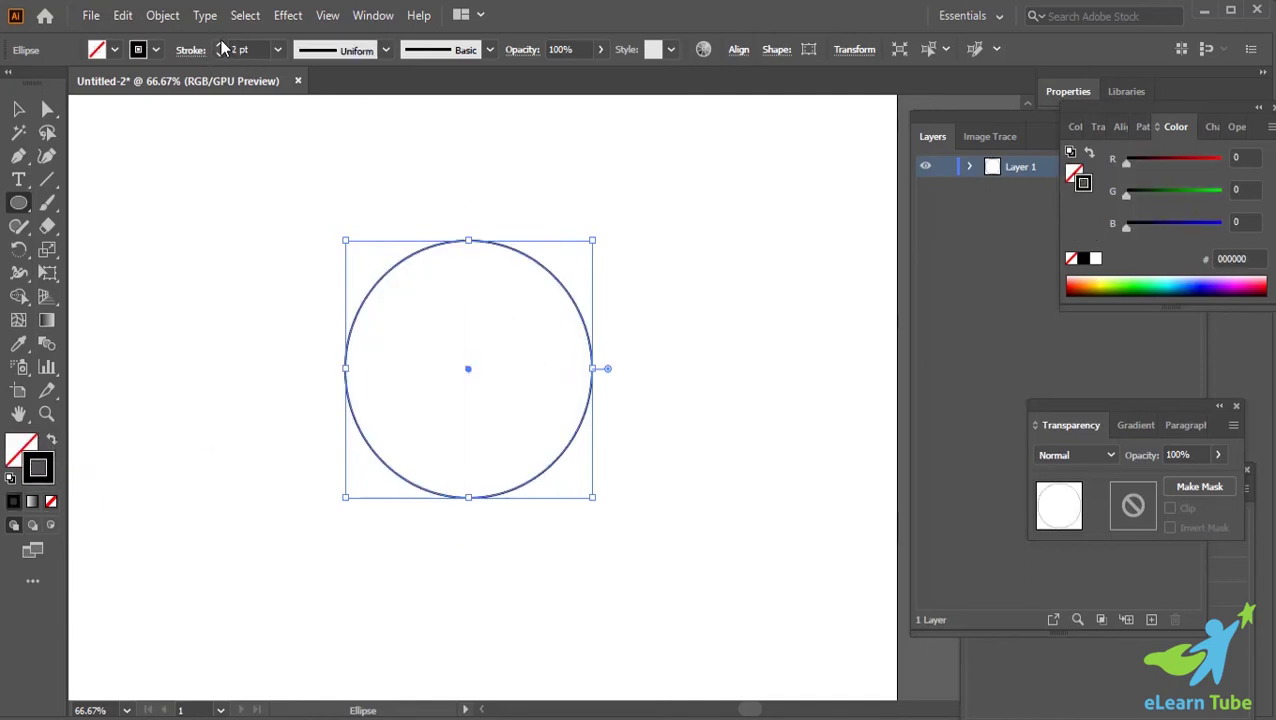
left_click(52, 441)
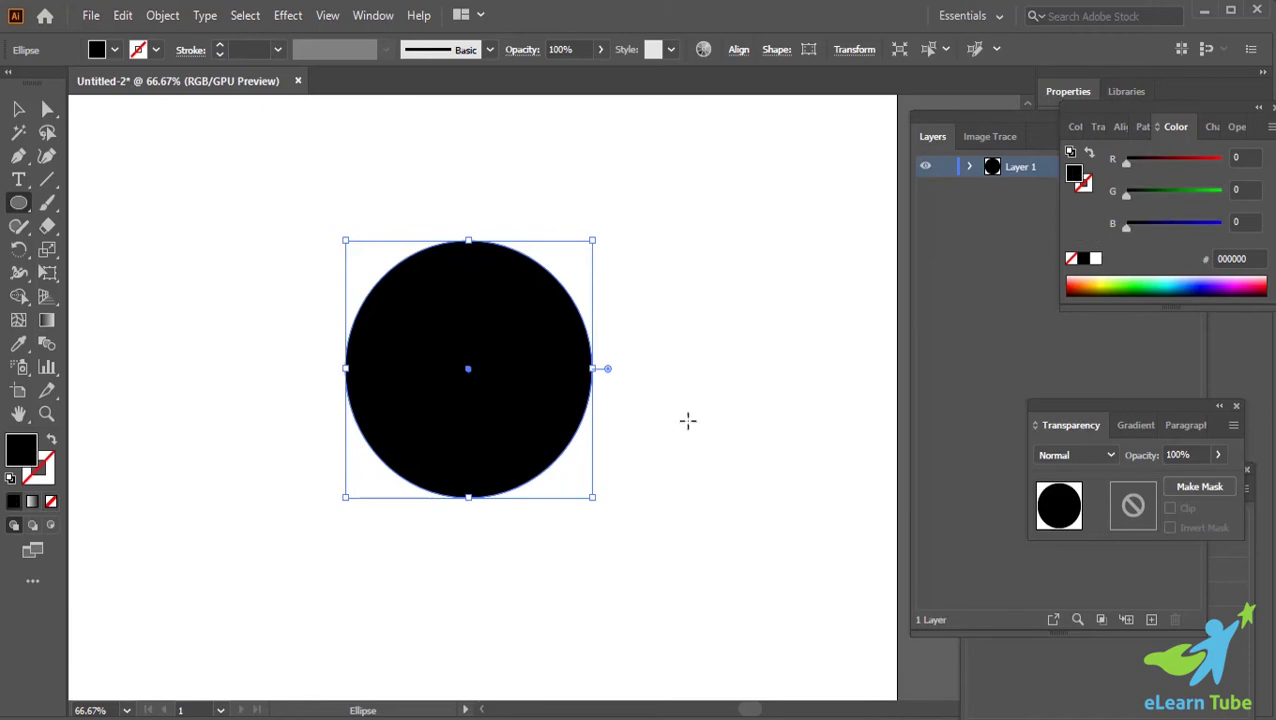
key("ctrl+1")
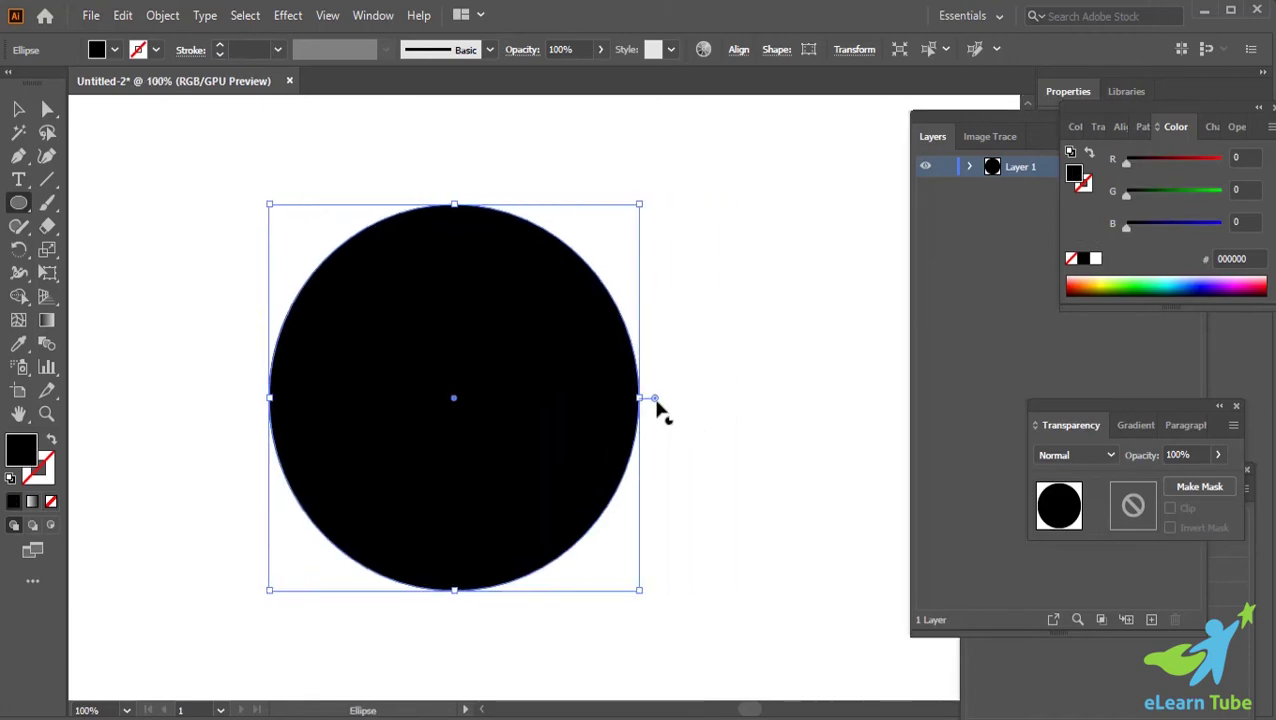
scroll(665, 365, "down", 2)
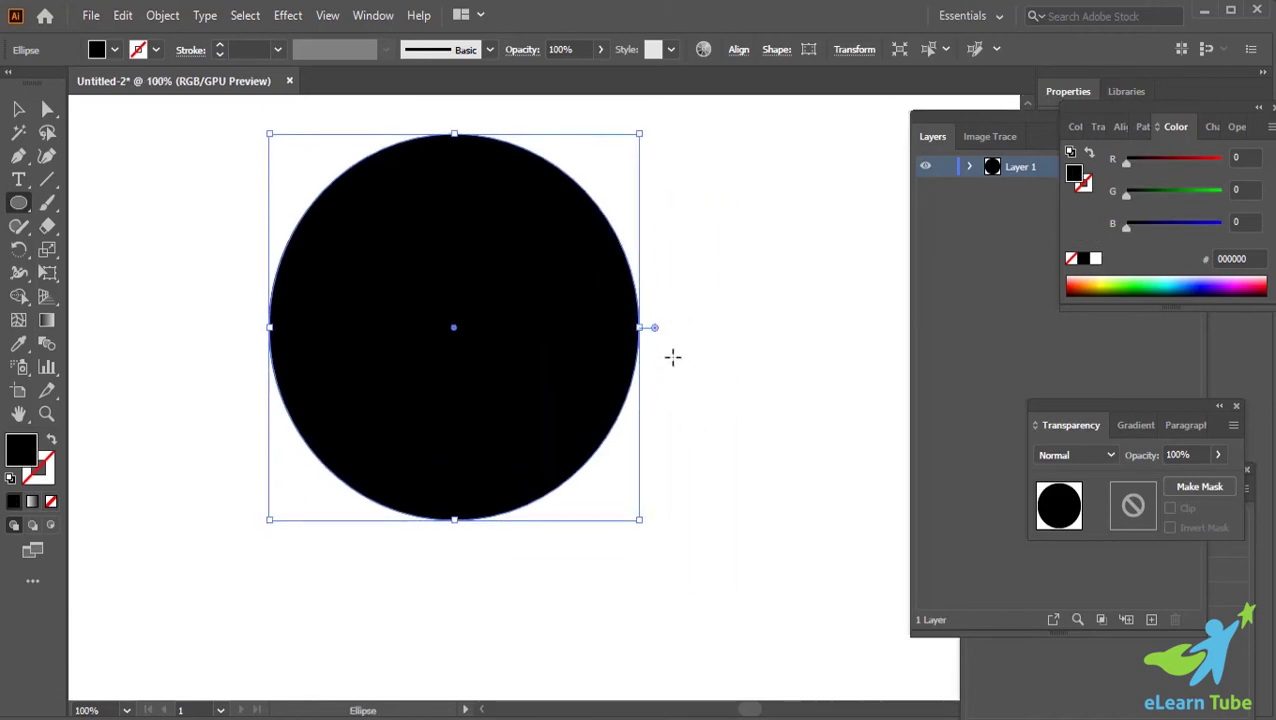
scroll(700, 390, "up", 1)
scroll(680, 409, "up", 1)
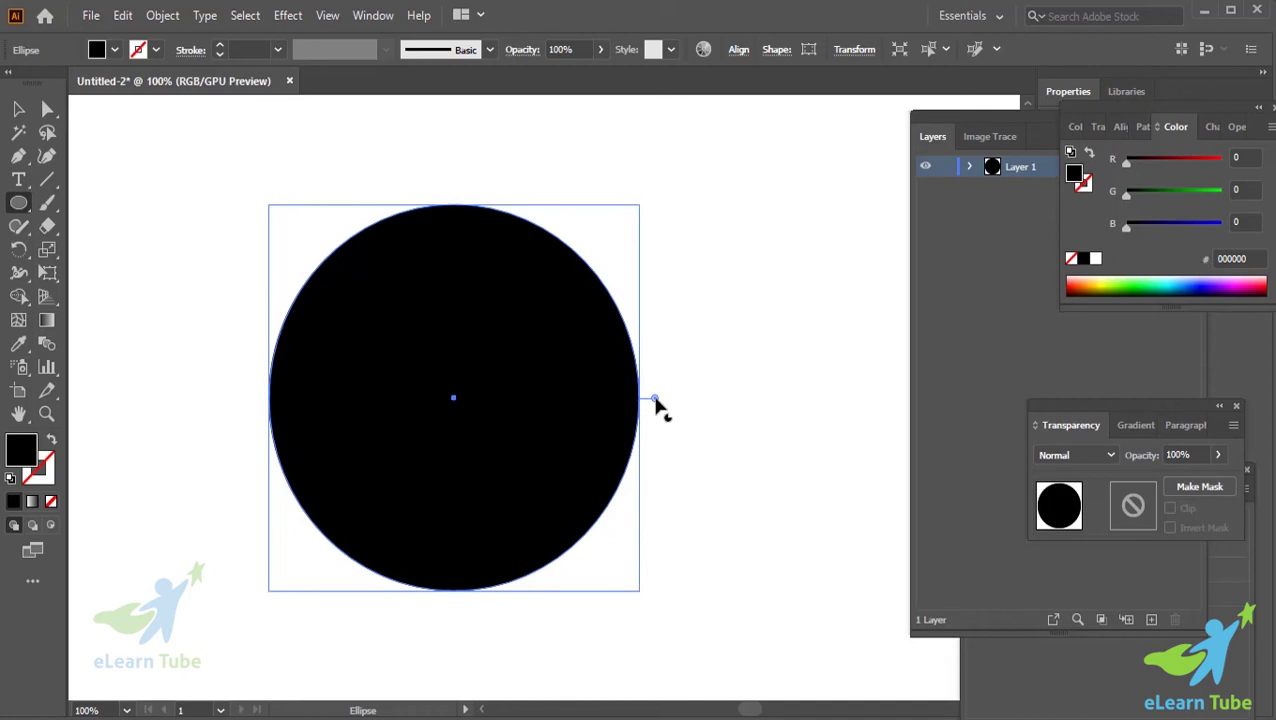
Step: Drag the circle's pie-angle widgets to cut out a widening wedge
left_click_drag(655, 398, 636, 310)
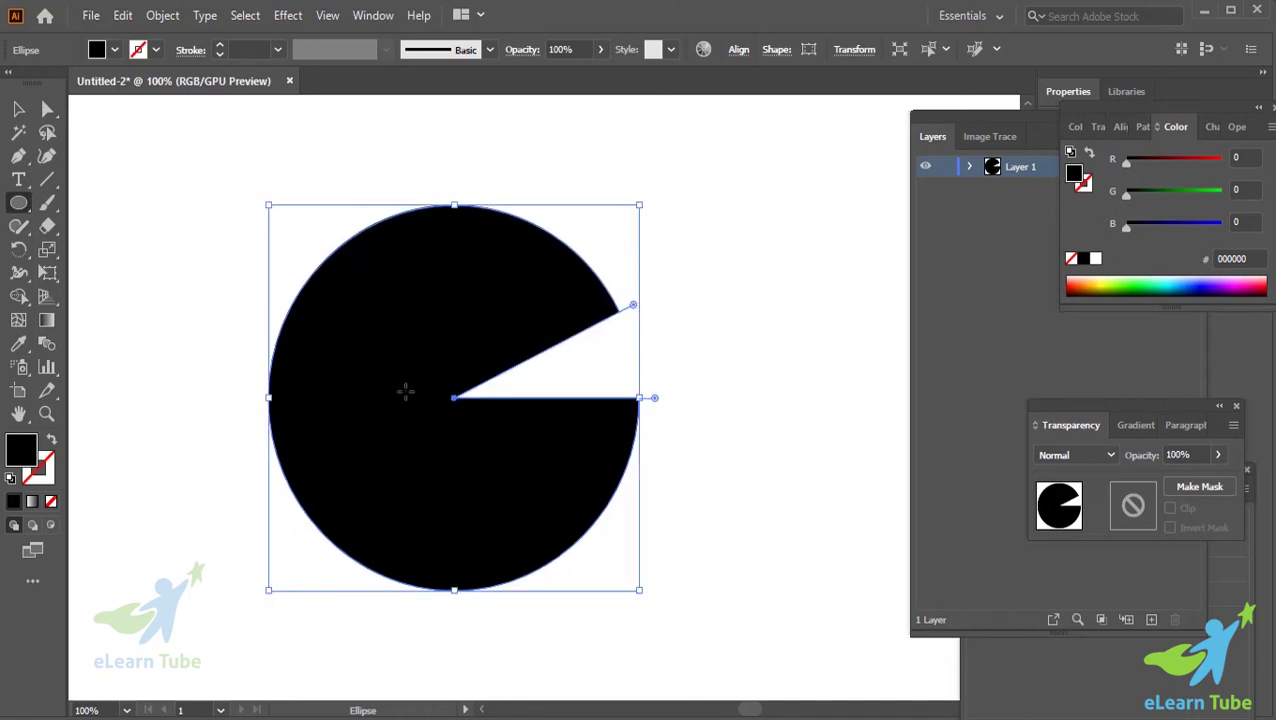
mouse_move(656, 401)
left_mouse_down()
mouse_move(645, 543)
mouse_move(640, 530)
left_mouse_up()
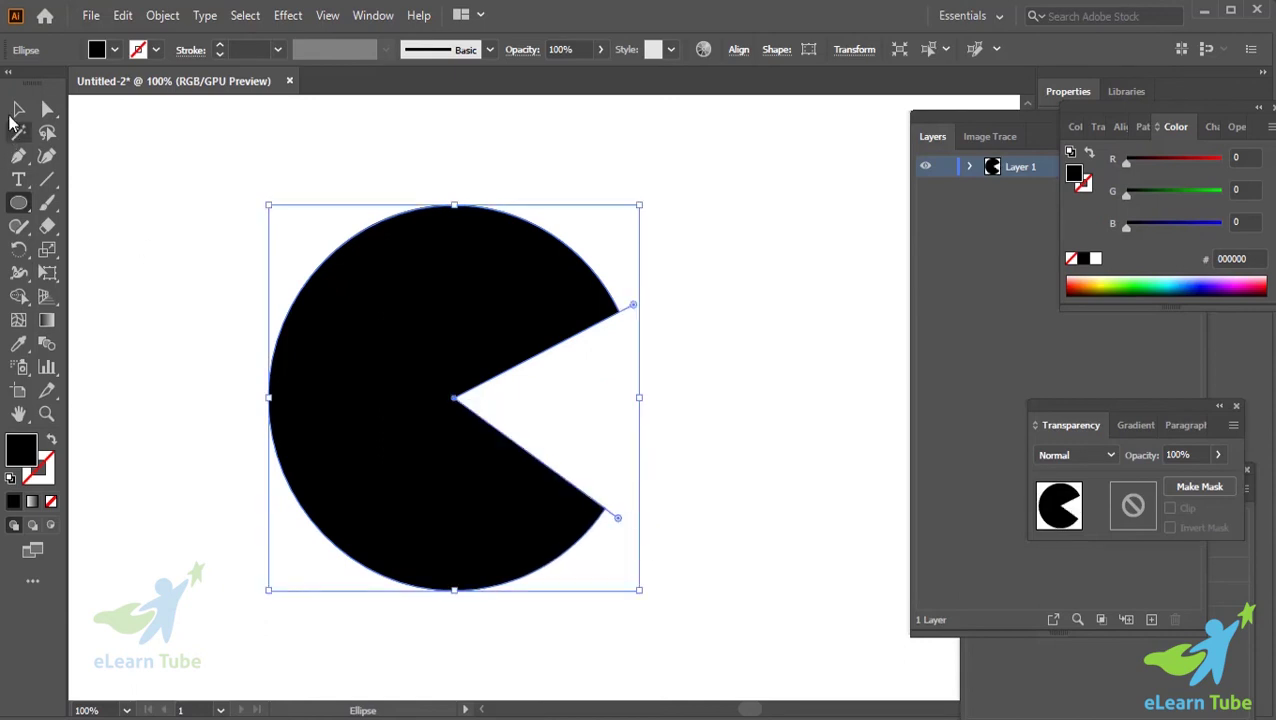
left_click(18, 109)
left_click(135, 257)
left_click(470, 280)
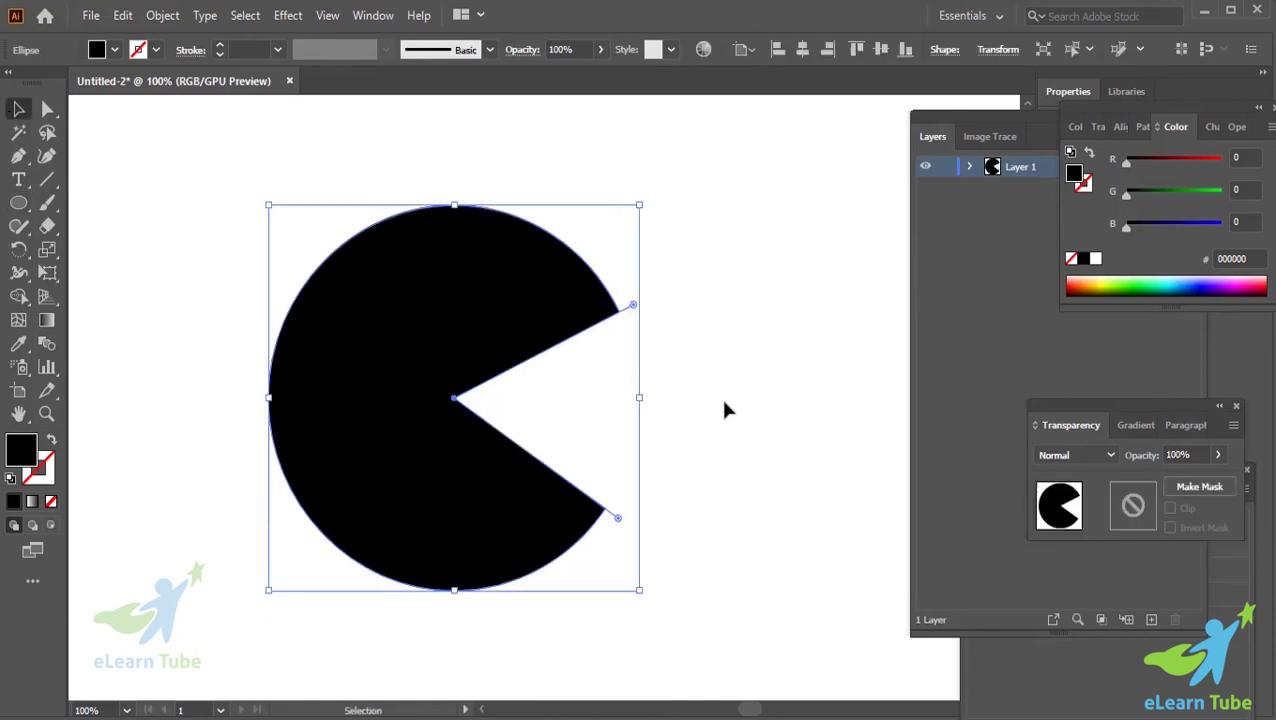
left_click(720, 405)
left_click(518, 313)
left_click(704, 392)
left_click(575, 322)
Step: Adjust the pie angles into a symmetric Pac-Man mouth on the right, then zoom out
left_click_drag(633, 307, 285, 286)
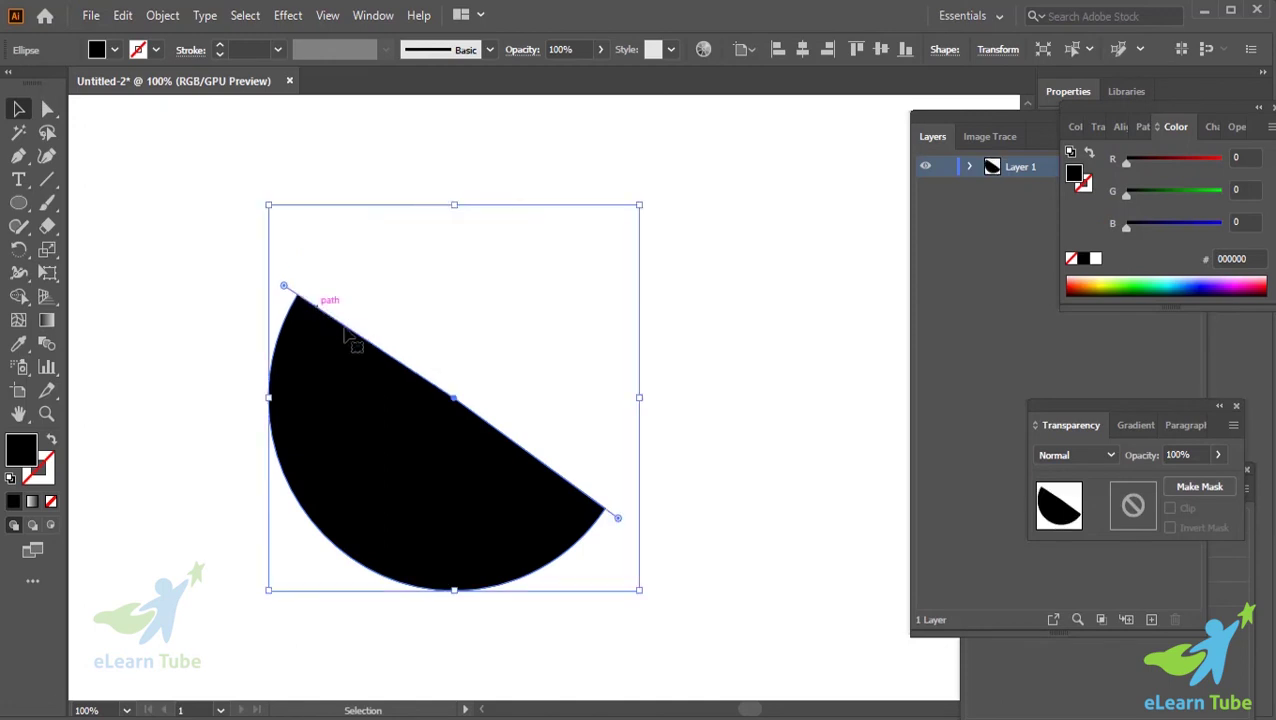
left_click(732, 449)
scroll(448, 472, "down", 2)
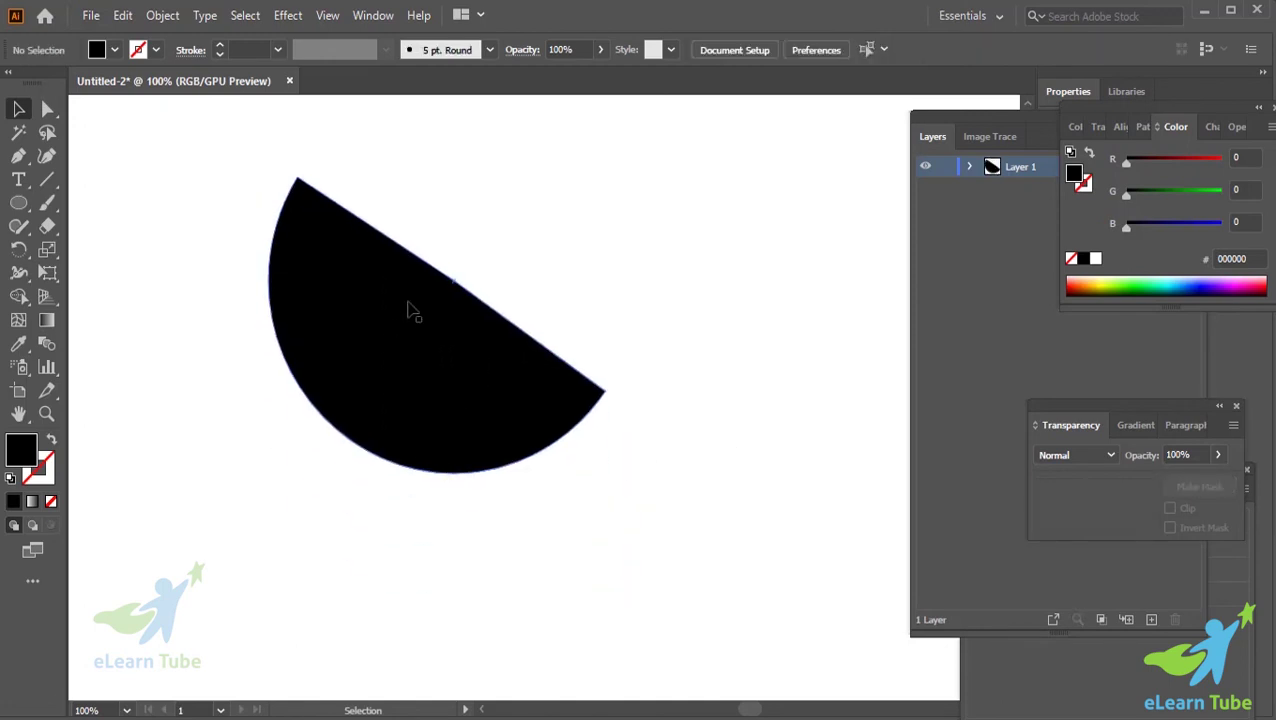
scroll(450, 430, "up", 2)
left_click(342, 330)
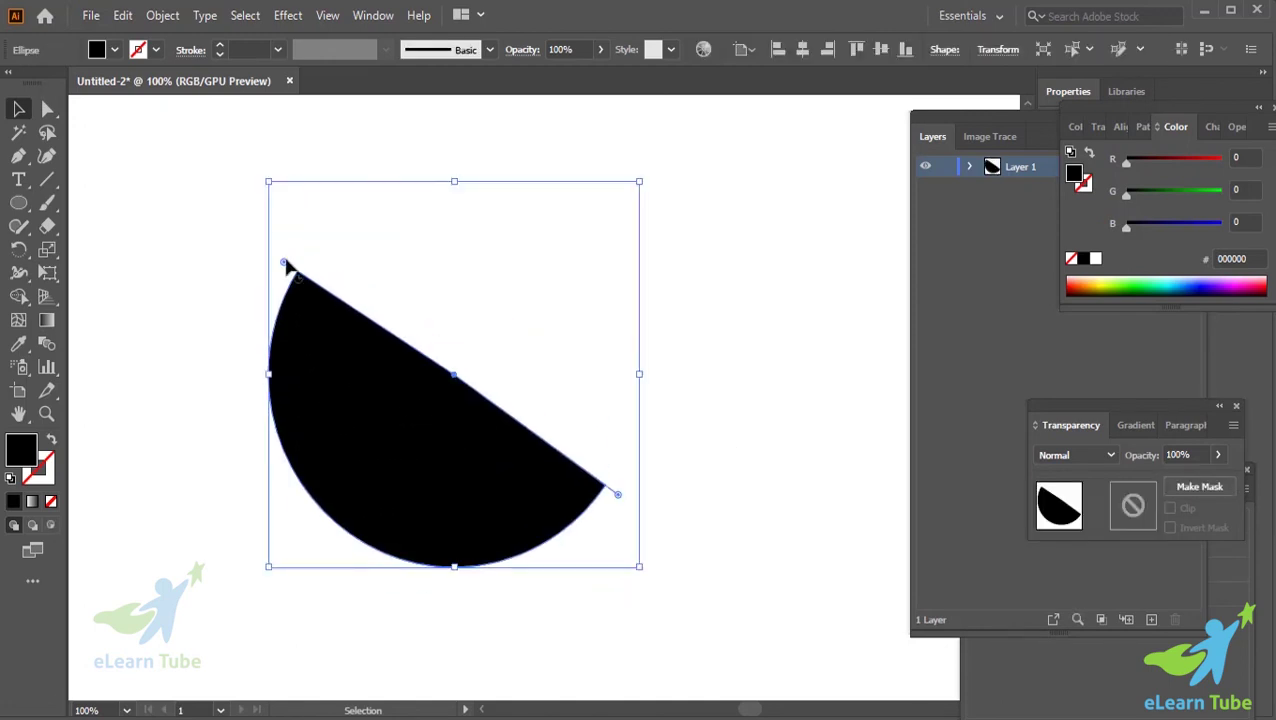
mouse_move(288, 268)
left_mouse_down()
mouse_move(470, 245)
mouse_move(609, 285)
mouse_move(624, 268)
left_mouse_up()
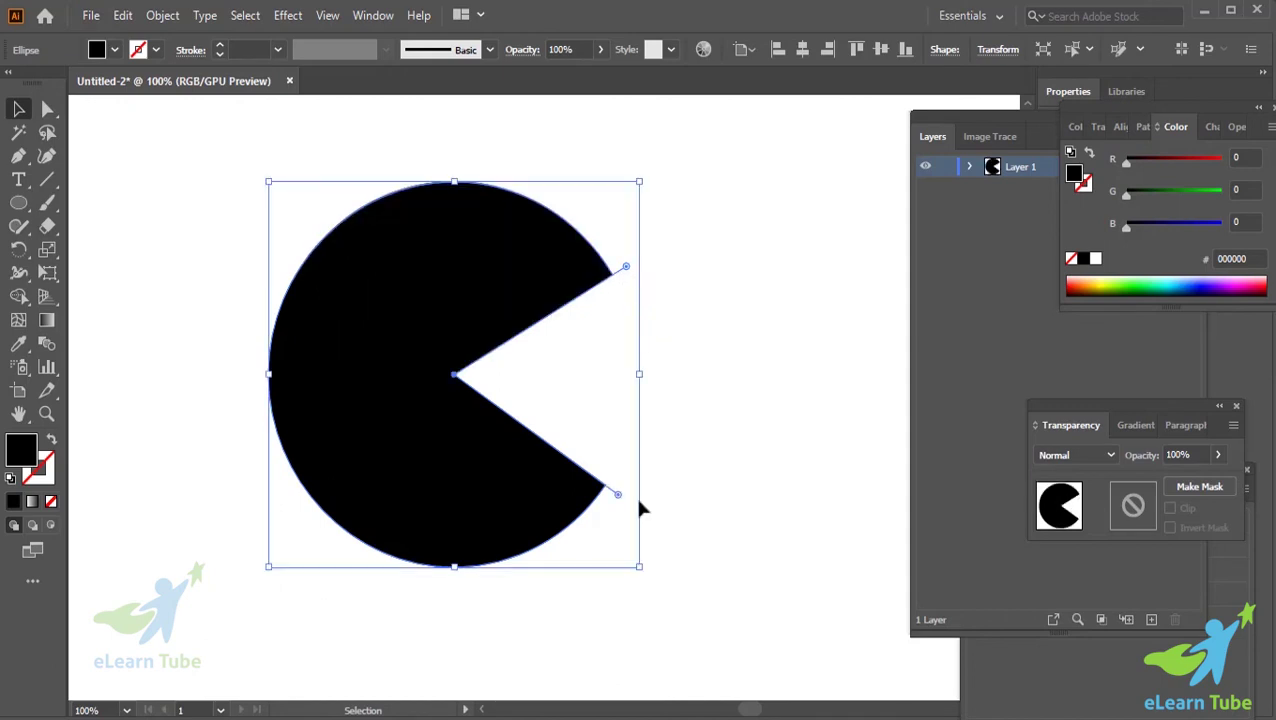
mouse_move(617, 495)
left_mouse_down()
mouse_move(535, 561)
mouse_move(598, 491)
left_mouse_up()
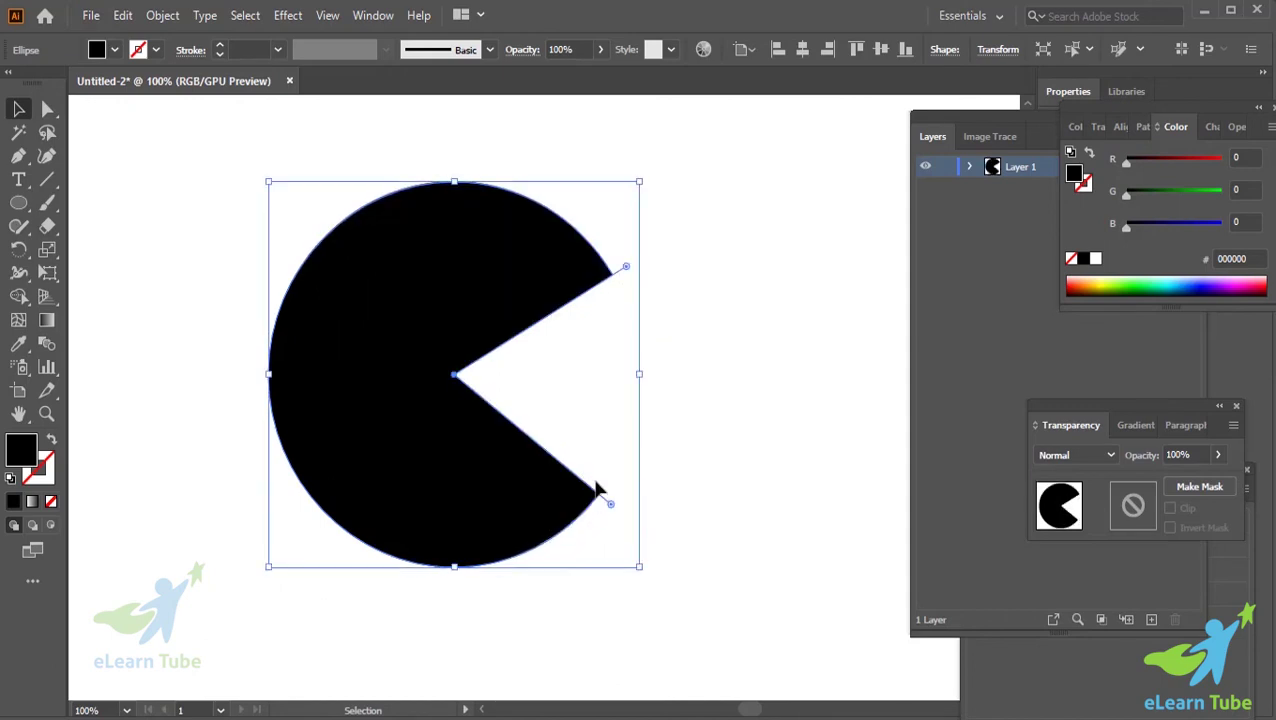
key("ctrl+minus")
scroll(598, 490, "right", 2)
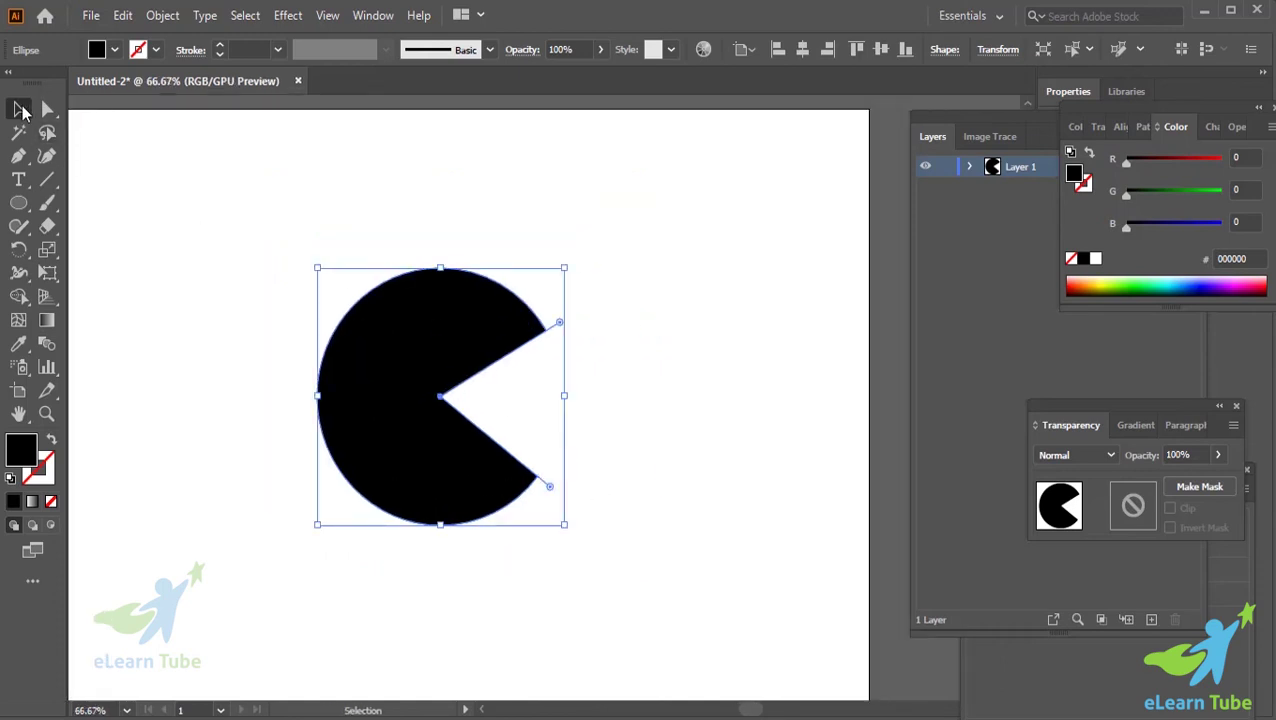
left_click(239, 243)
left_click(430, 381)
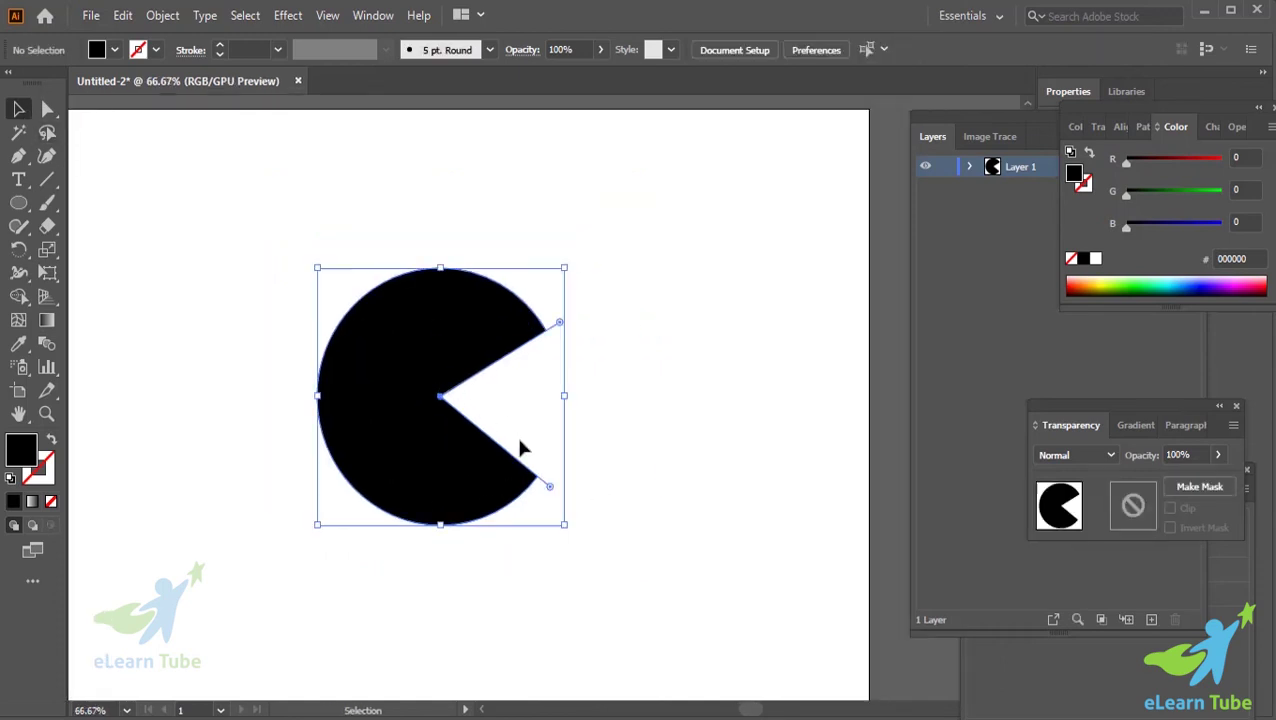
Step: Expand the live pie shape into an ordinary path with Object > Shape > Expand Shape
left_click(163, 16)
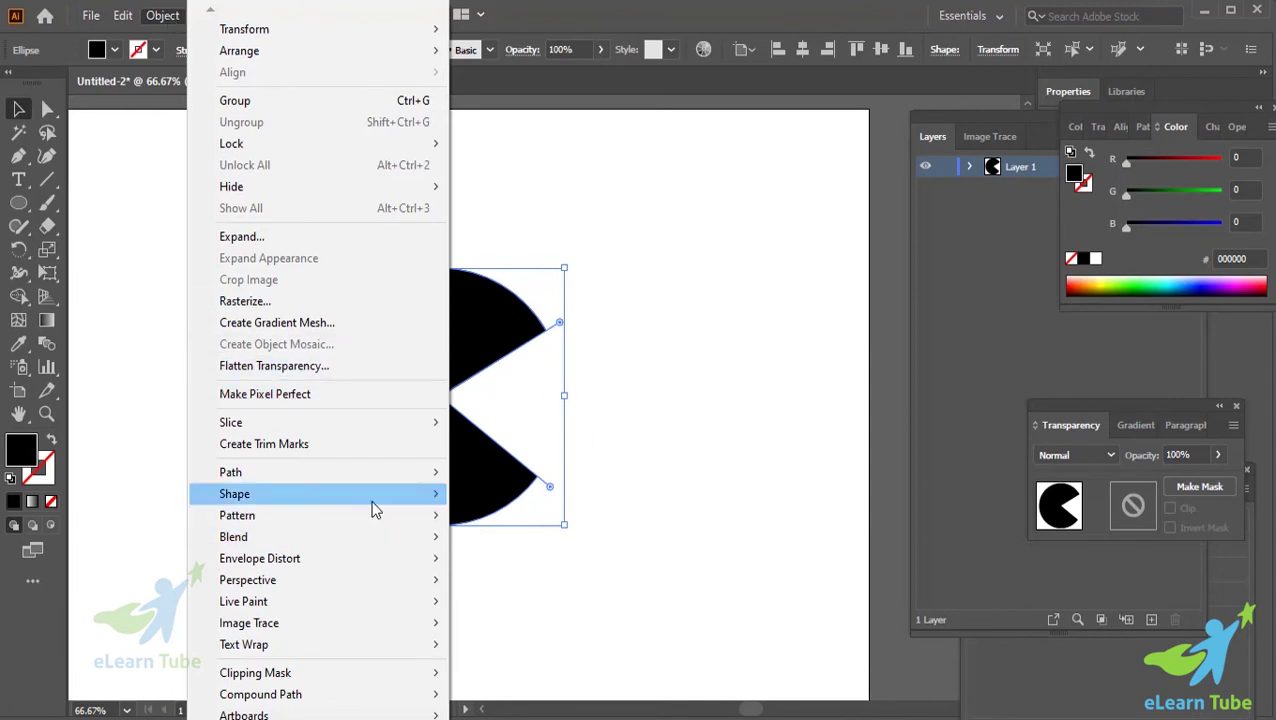
mouse_move(234, 494)
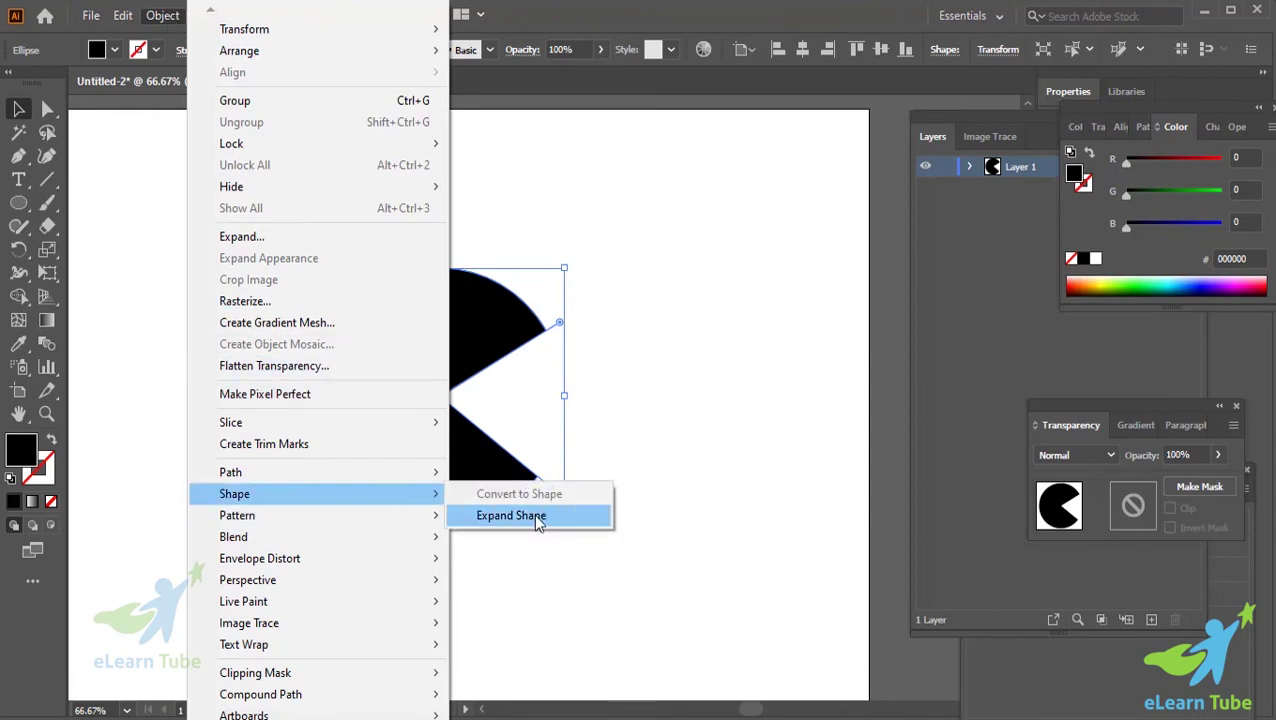
left_click(537, 516)
left_click(670, 484)
left_click(510, 366)
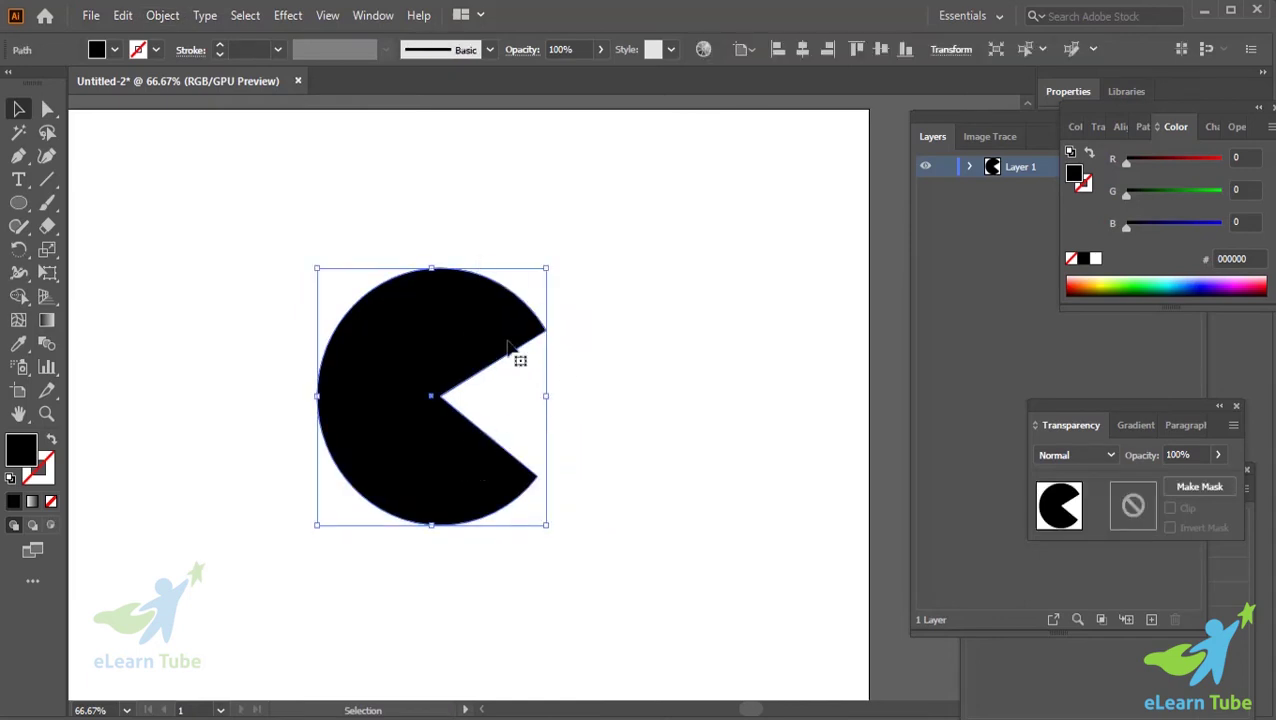
Step: Enlarge the Pac-Man, undo the scaling, then delete it
scroll(570, 378, "down", 1)
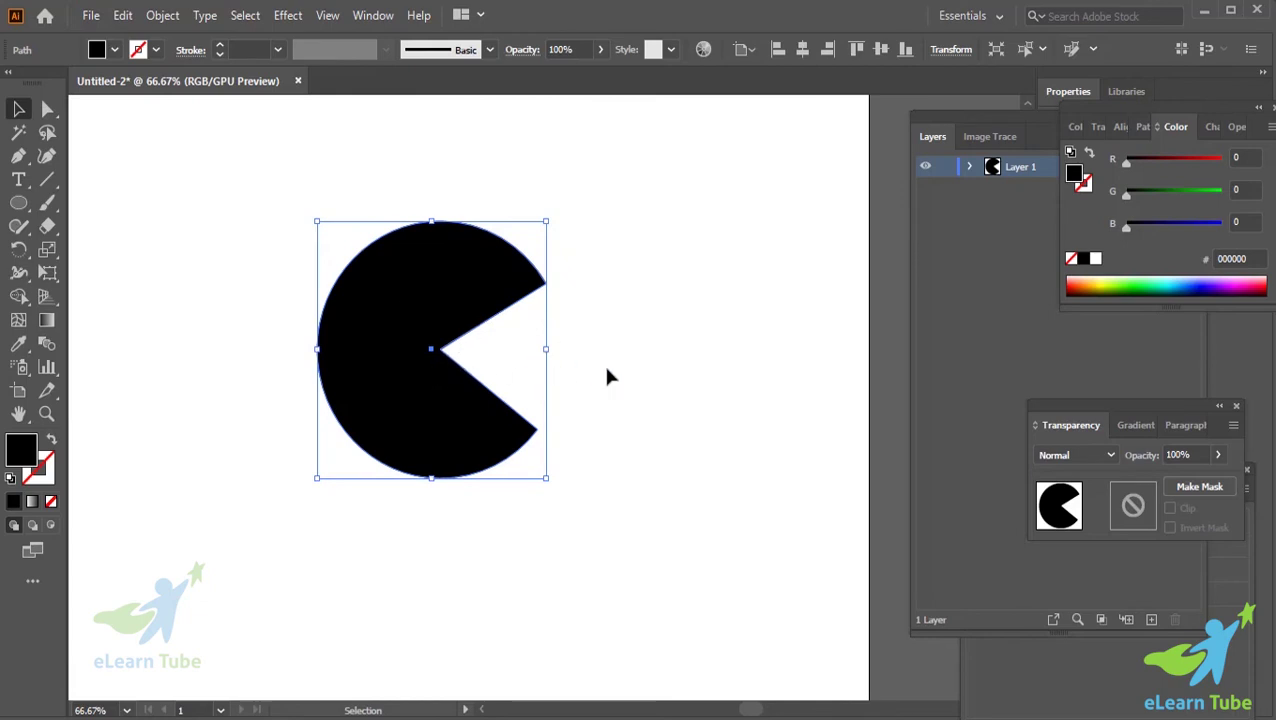
left_click(605, 365)
left_click(380, 330)
left_click_drag(545, 480, 660, 590)
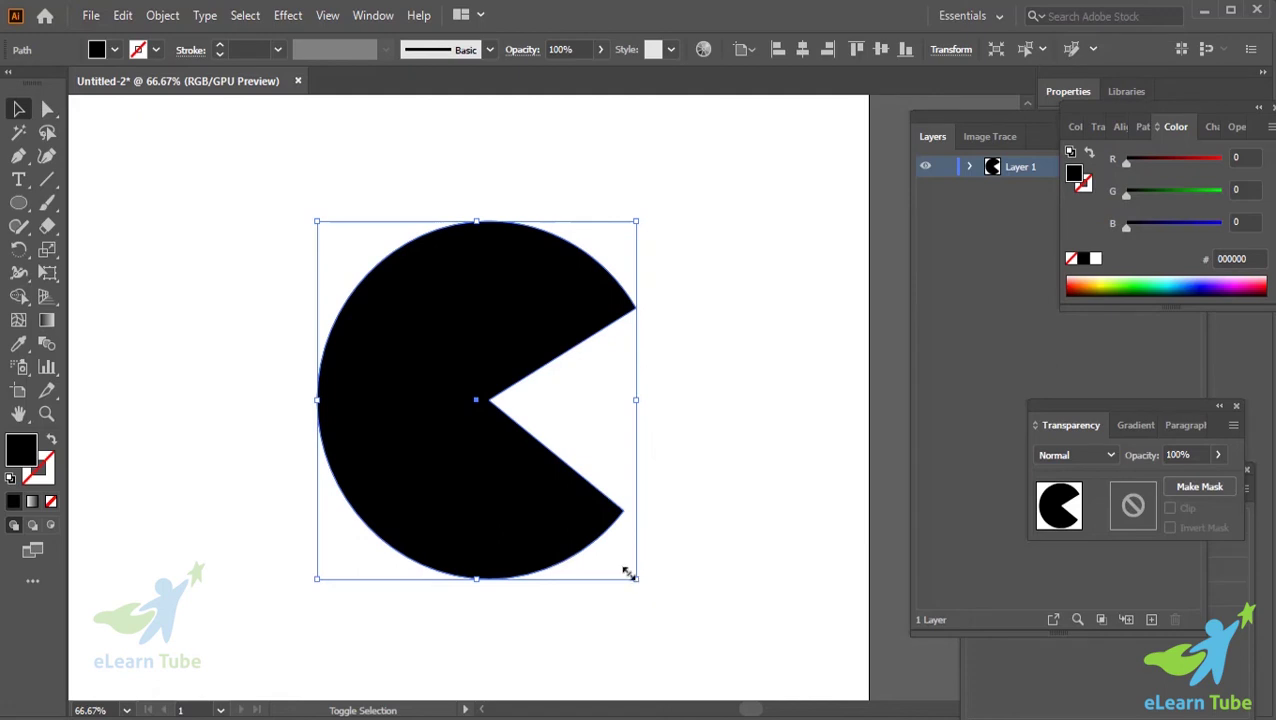
key("ctrl+z")
key("ctrl+z")
left_click(588, 532)
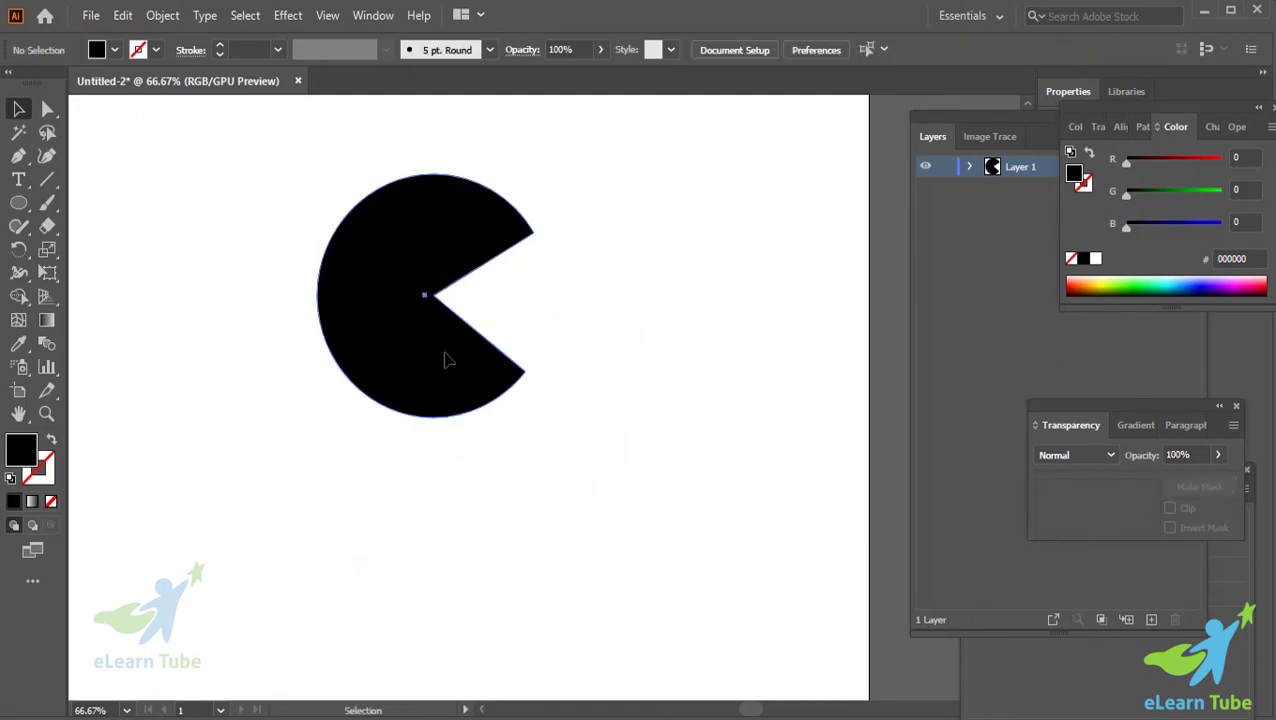
left_click(447, 360)
key("Delete")
Step: Draw a solid black hexagon near the top left of the artboard with the Polygon Tool
left_click_drag(15, 203, 128, 277)
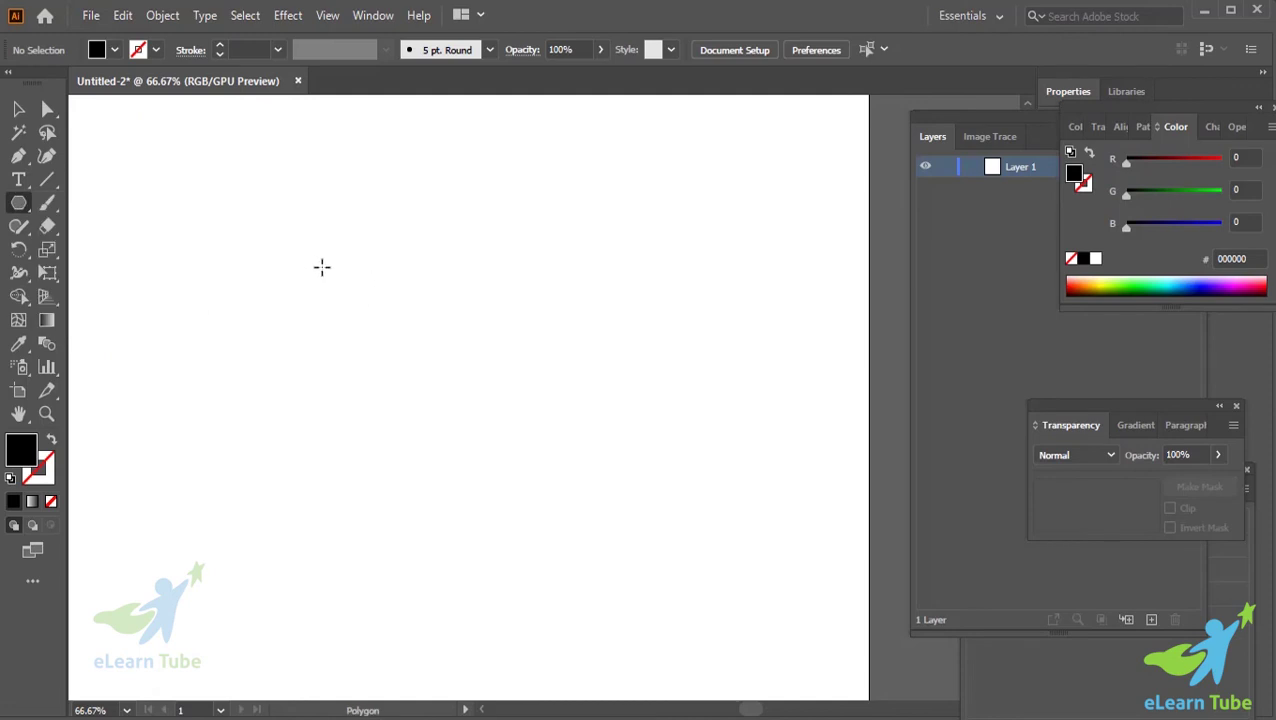
left_click_drag(322, 266, 434, 291)
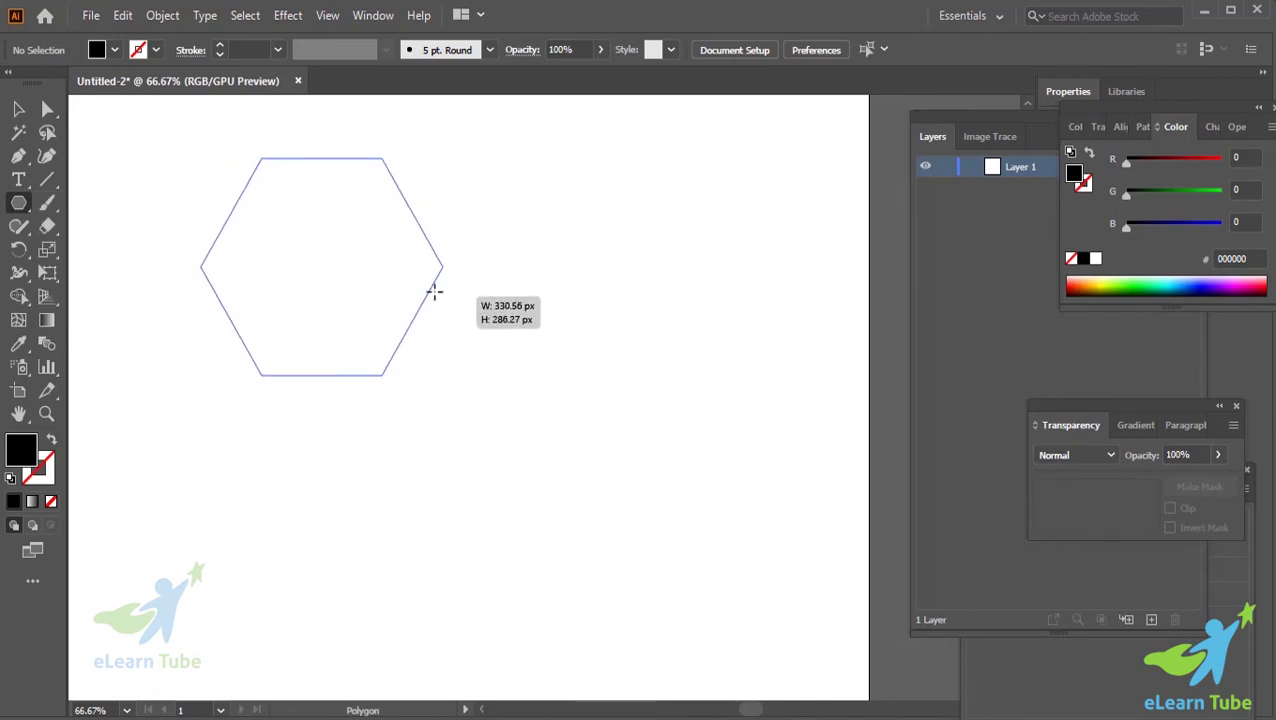
left_click_drag(434, 291, 447, 302)
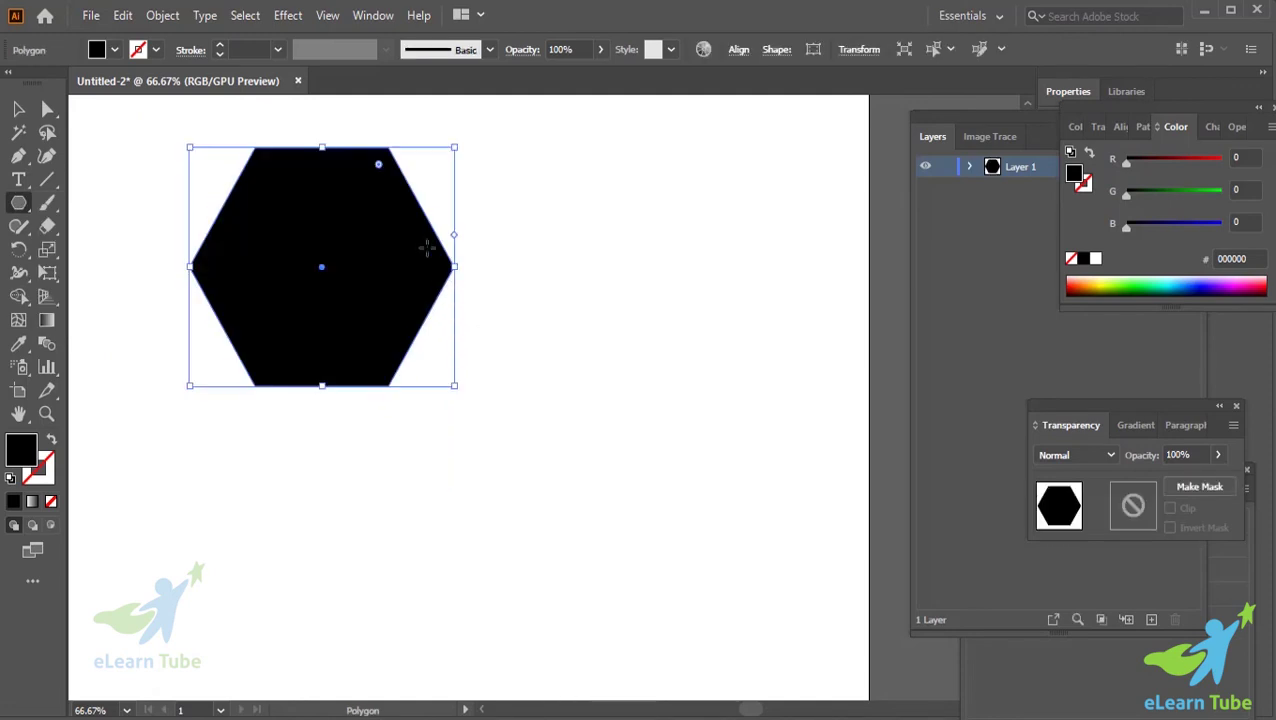
scroll(426, 248, "up", 2)
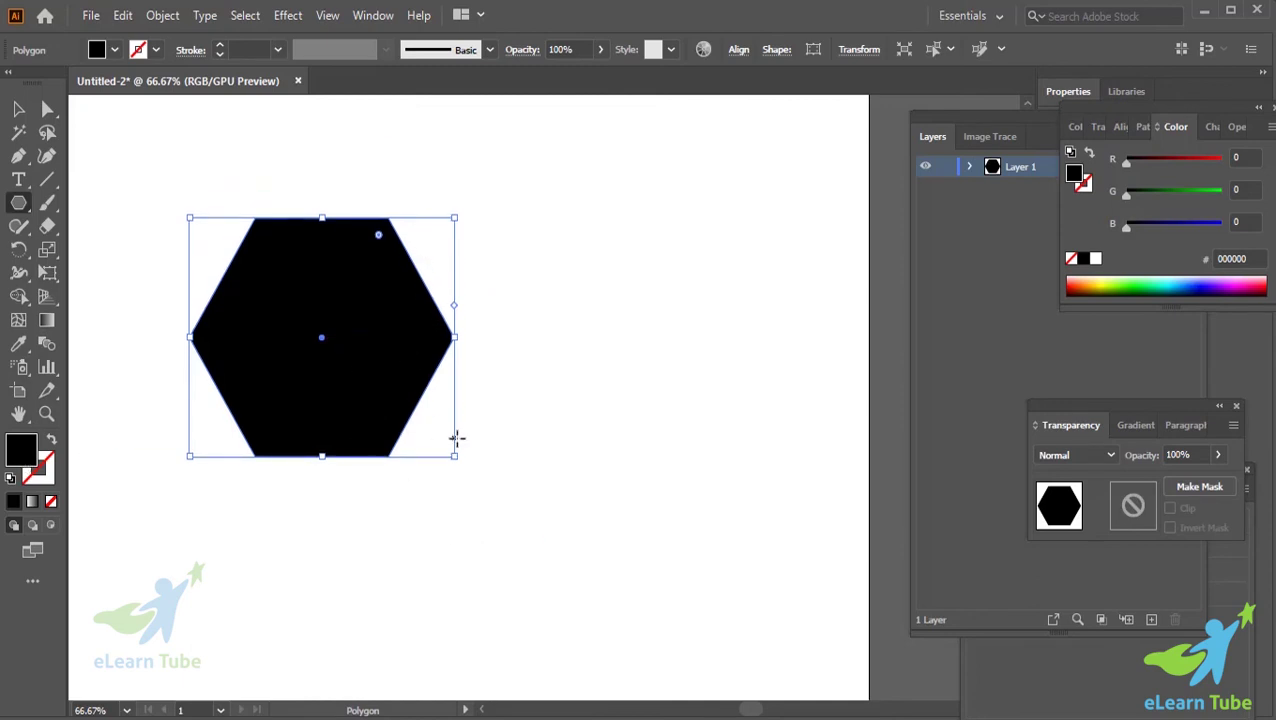
scroll(103, 247, "down", 2)
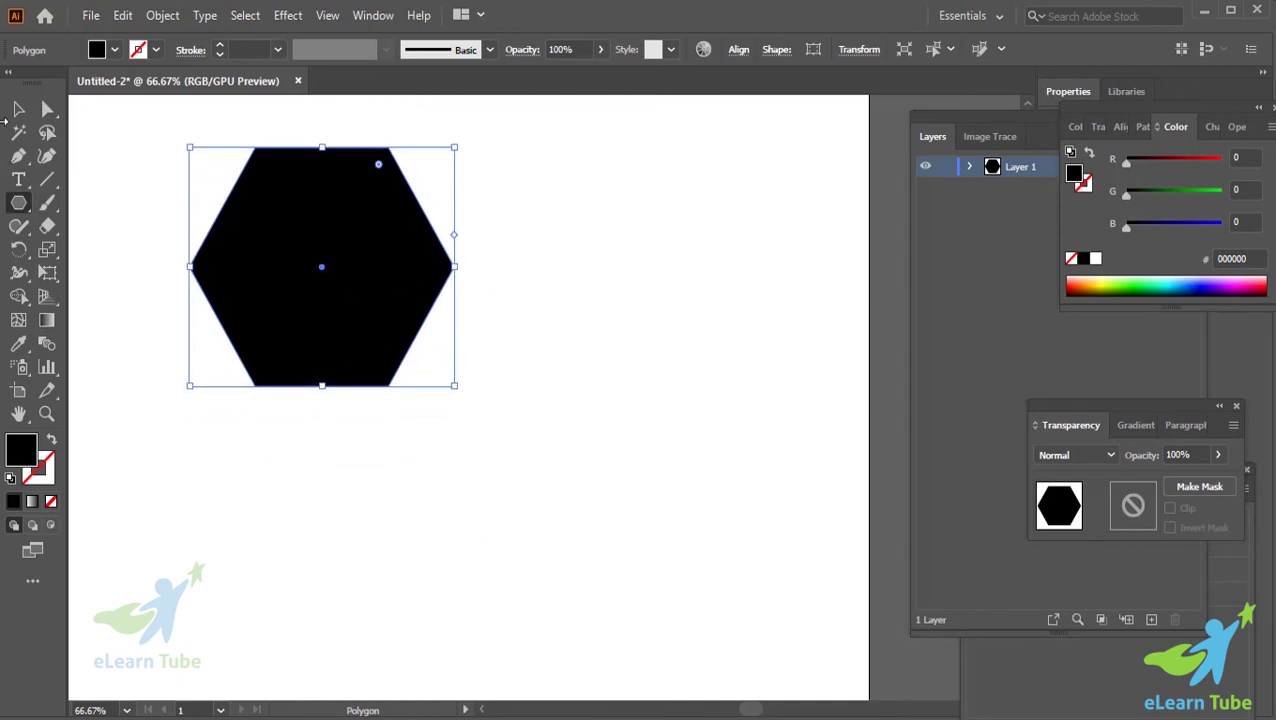
Step: Draw a test polygon beside it, varying sides with arrow keys into a triangle, then delete it
left_click(16, 208)
left_click_drag(539, 302, 603, 336)
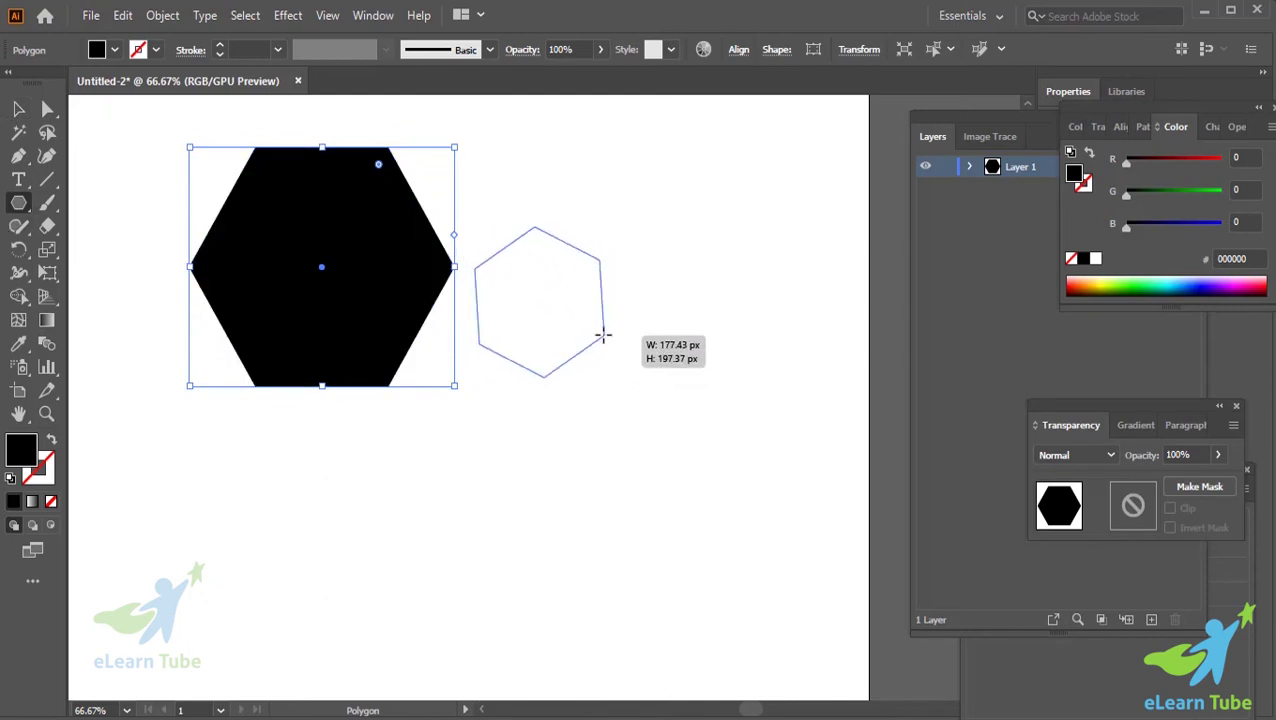
key("Up")
key("Up")
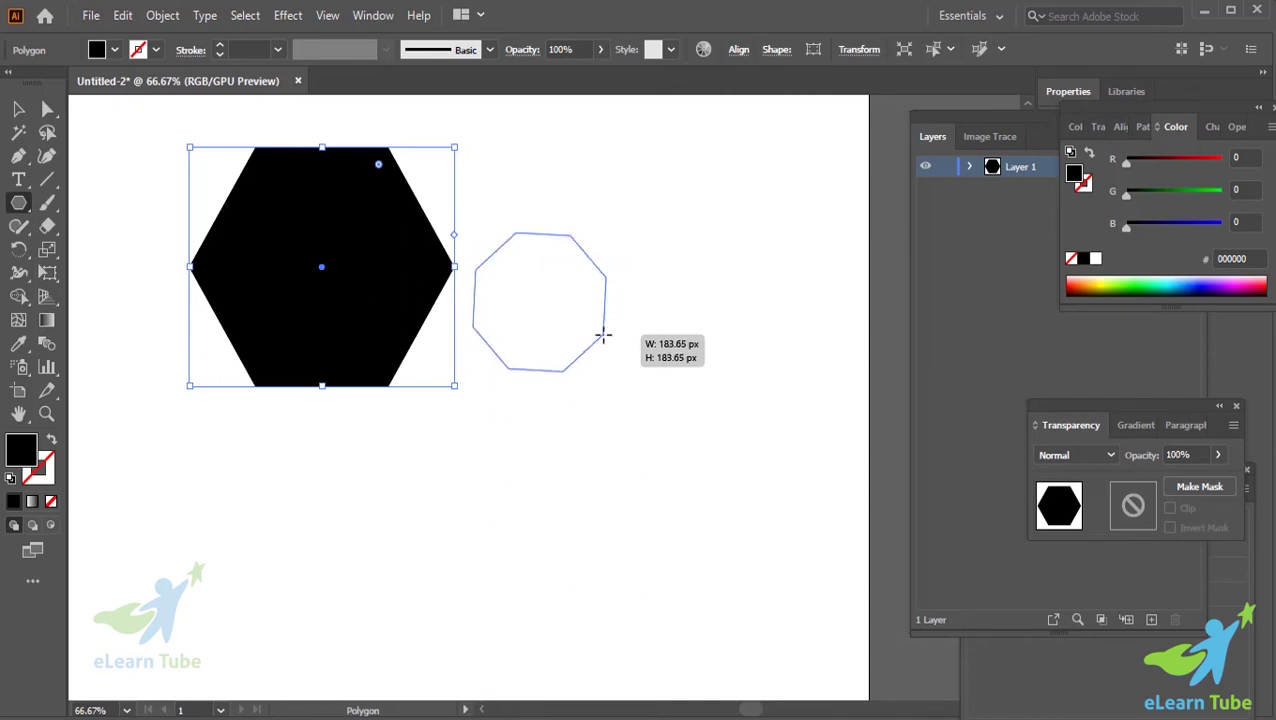
key("Up")
key("Up")
key("Up")
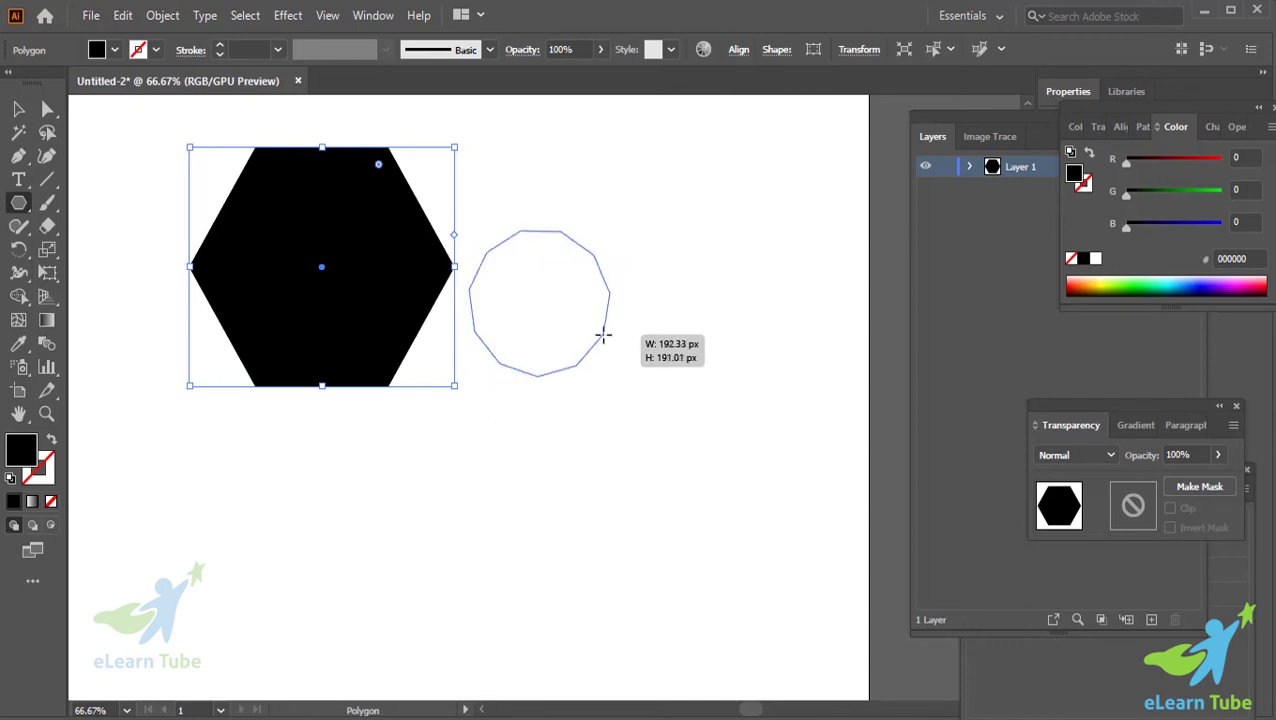
key("Down")
key("Down")
key("Down")
key("Down")
key("Down")
key("Down")
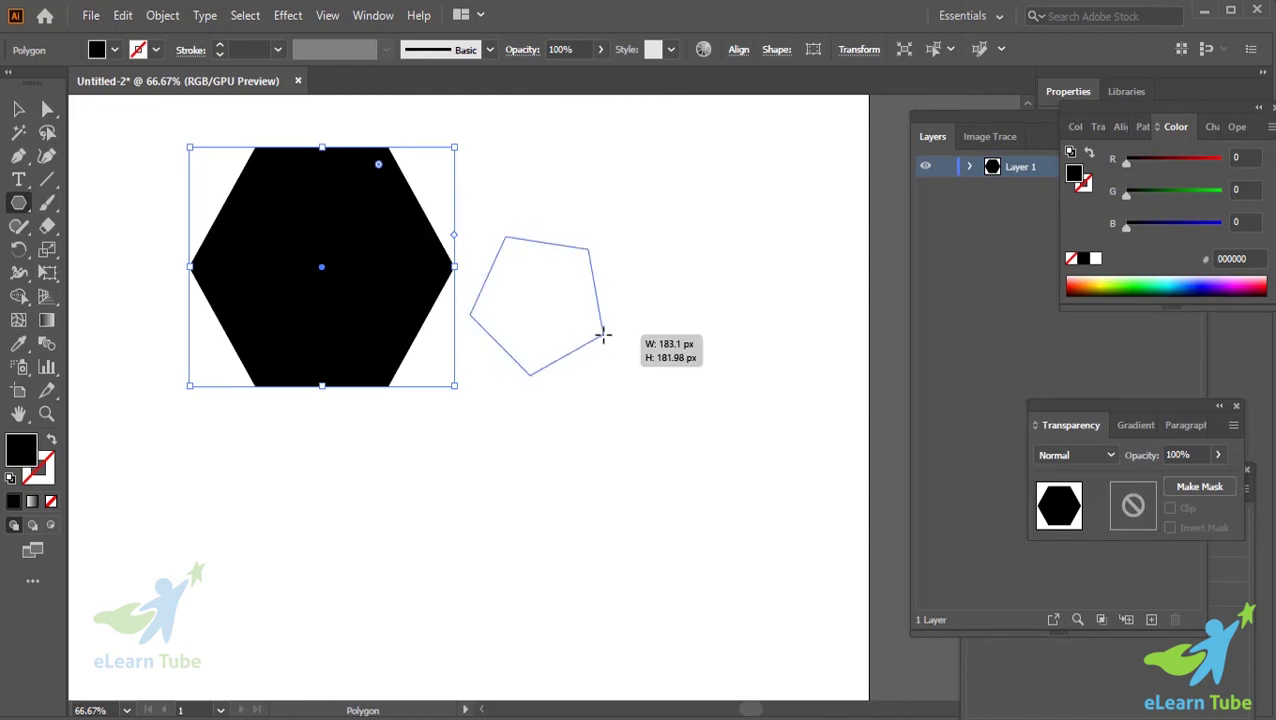
key("Down")
key("Down")
mouse_move(603, 336)
left_mouse_down()
mouse_move(707, 389)
mouse_move(627, 322)
left_mouse_up()
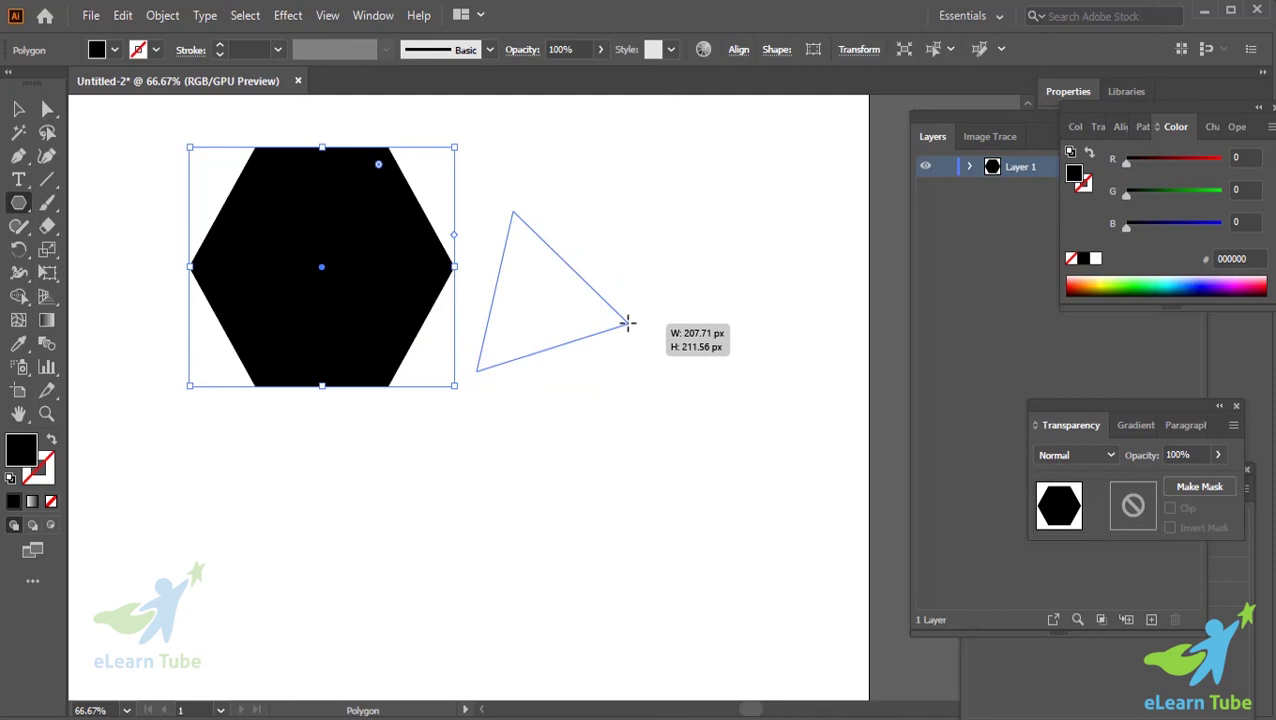
left_click_drag(627, 322, 602, 305)
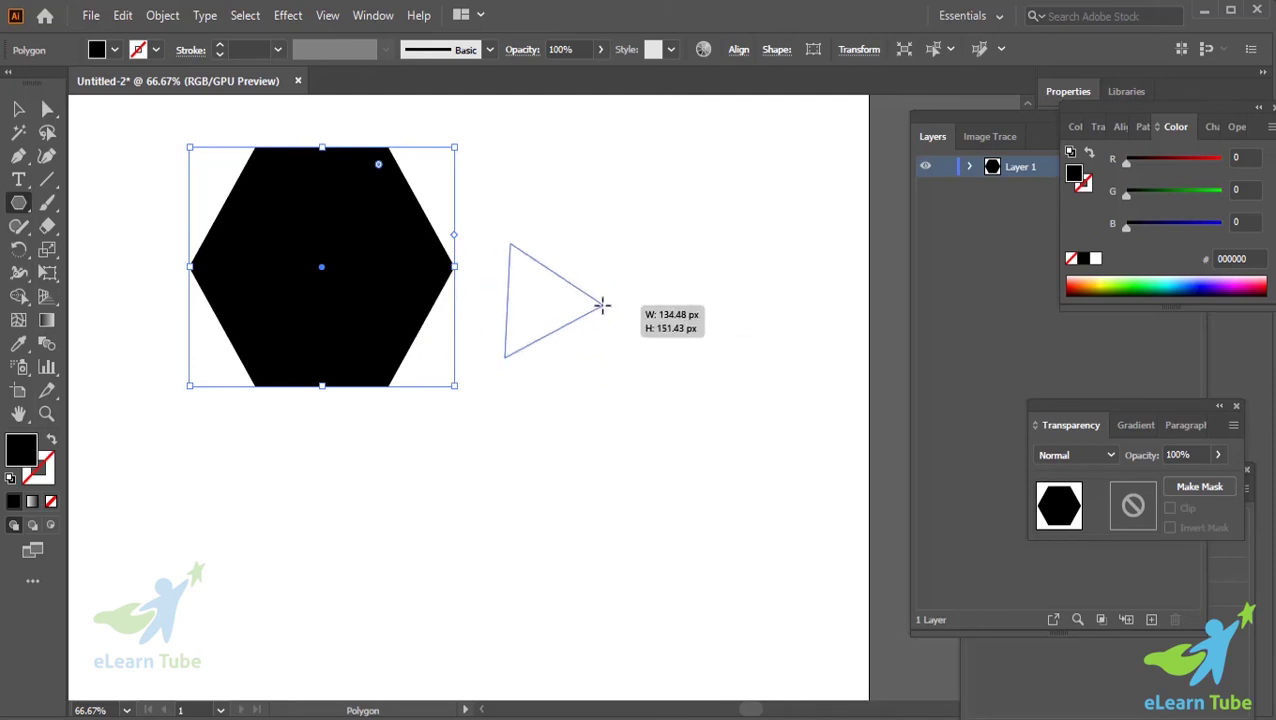
left_click_drag(602, 305, 629, 322)
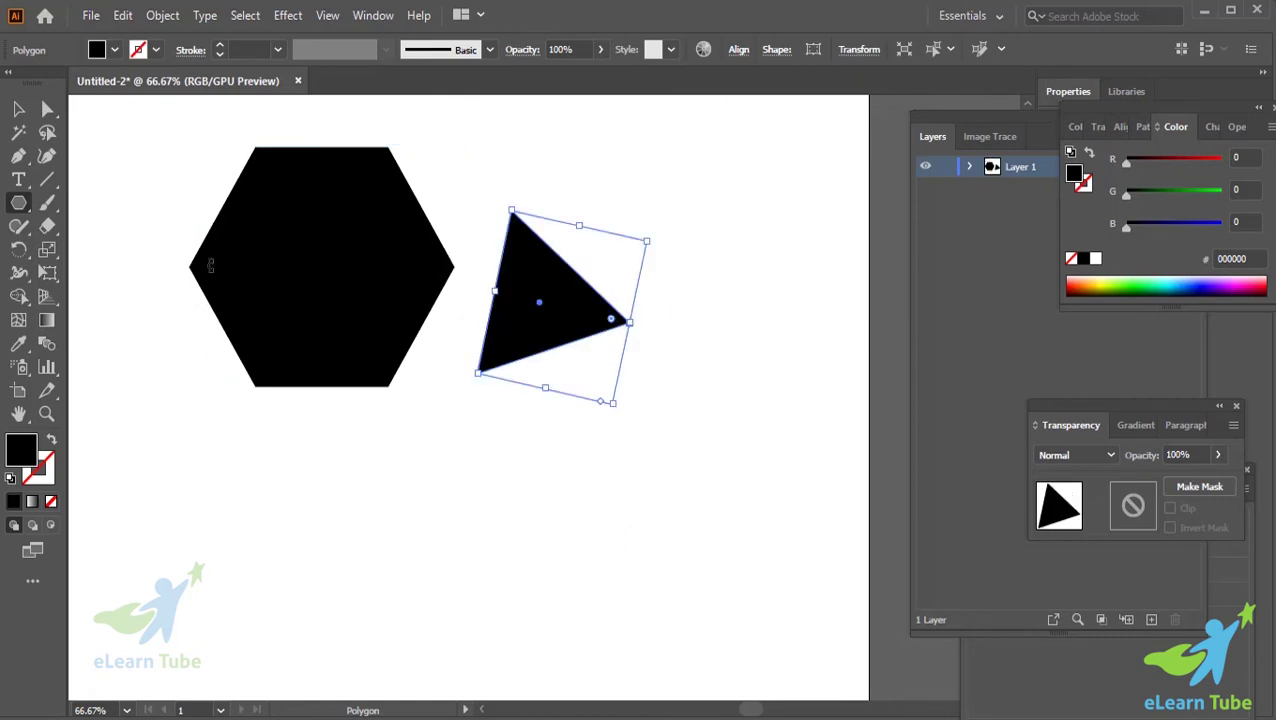
left_click(18, 110)
key("Delete")
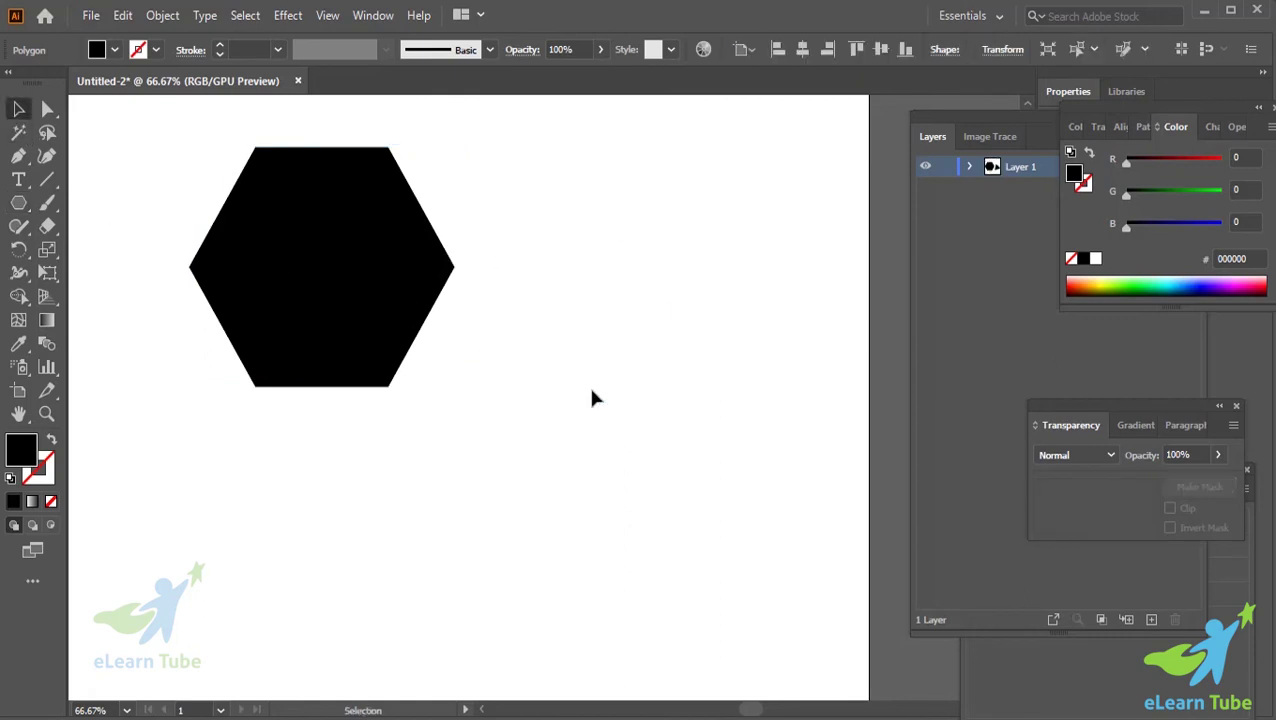
Step: Select the hexagon and move it down slightly
left_click(250, 290)
left_click_drag(293, 250, 299, 296)
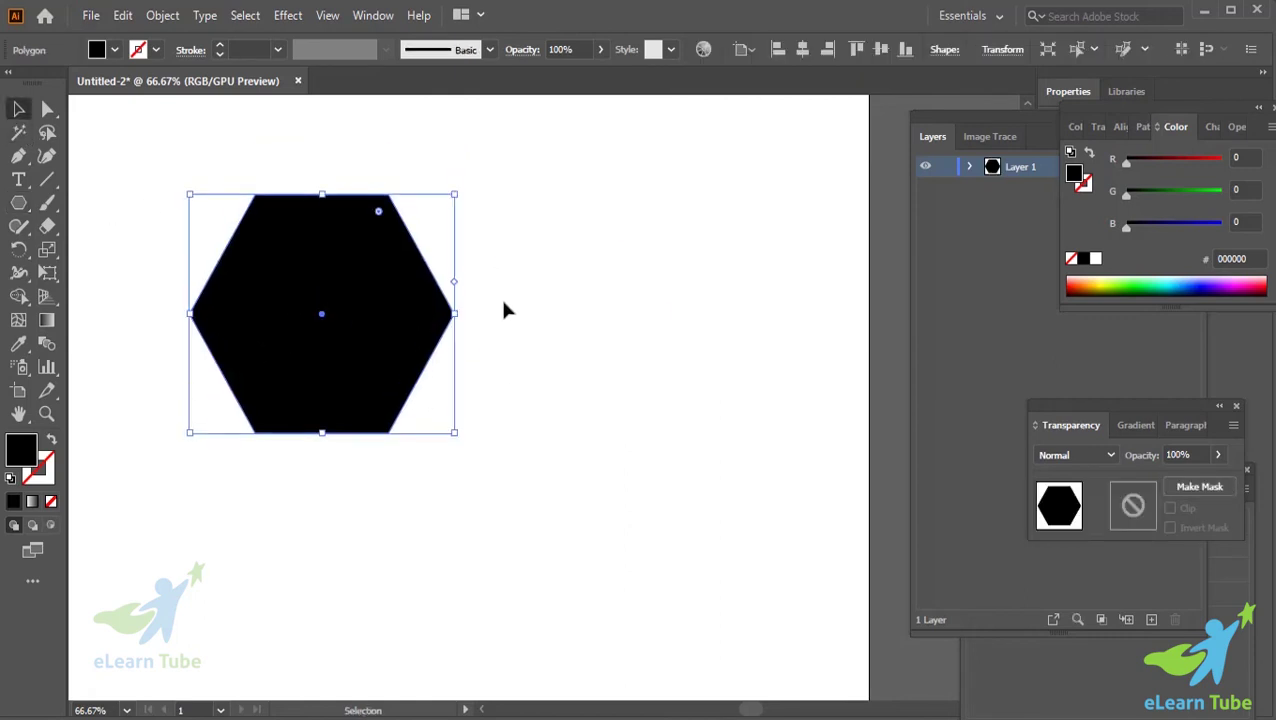
scroll(607, 373, "left", 3)
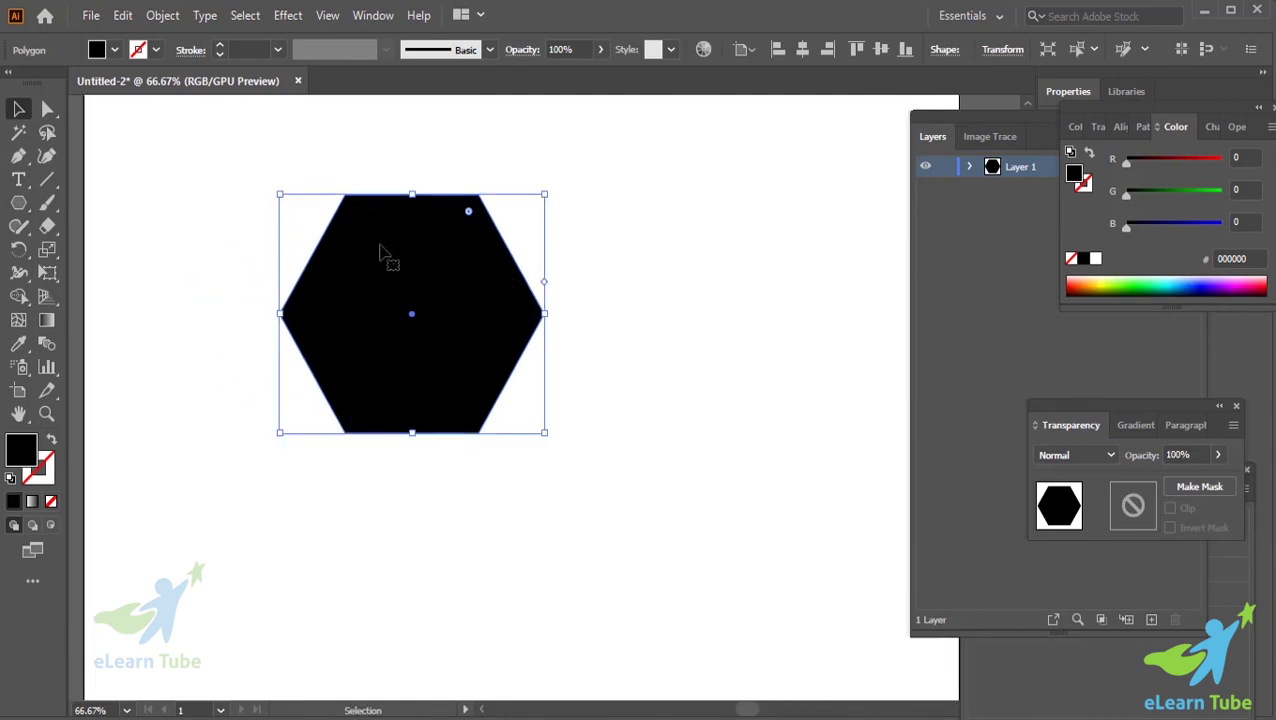
scroll(560, 320, "up", 2)
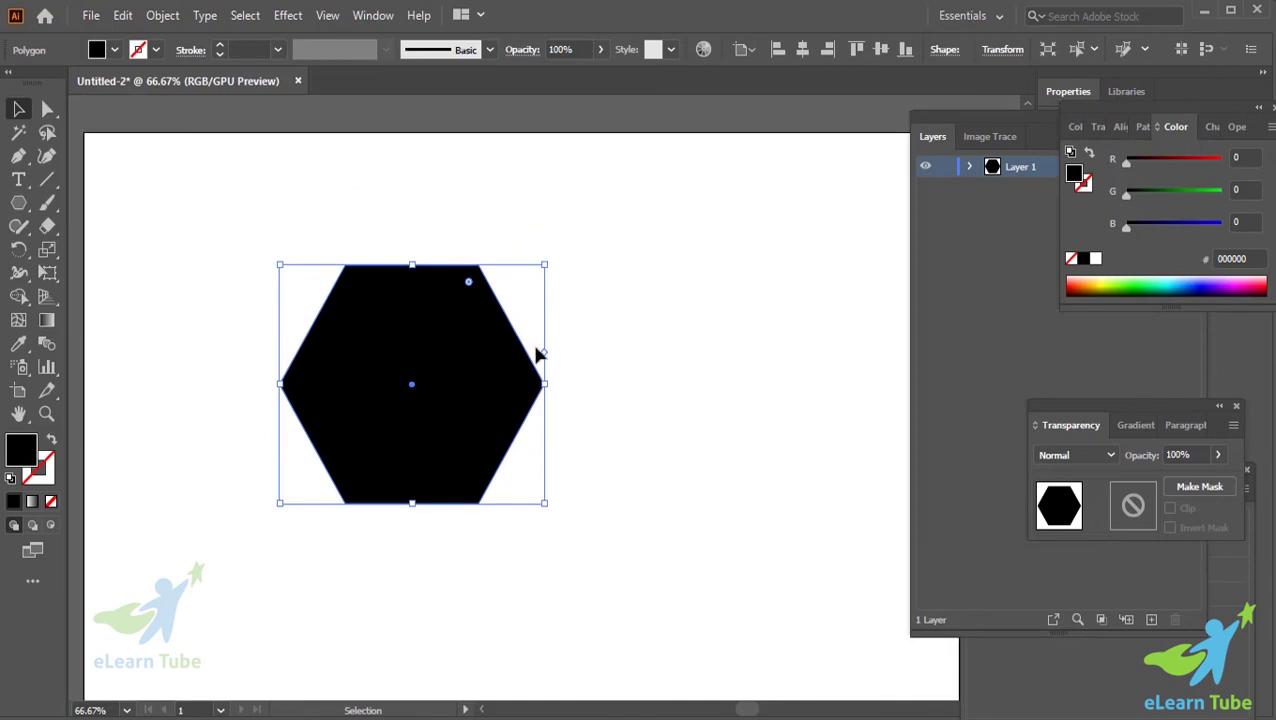
scroll(620, 310, "down", 1)
scroll(686, 330, "down", 1)
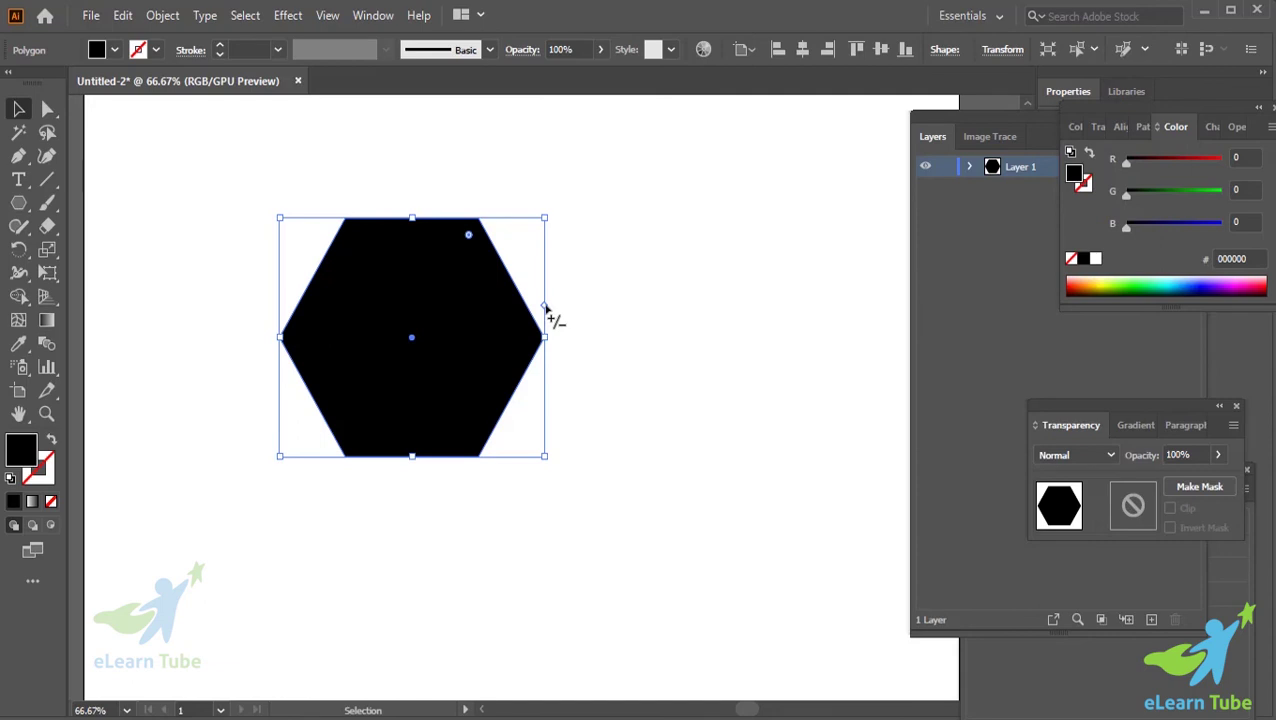
Step: Drag the side-count widget to turn the hexagon into a triangle, then a nine-sided polygon
left_click_drag(546, 310, 545, 244)
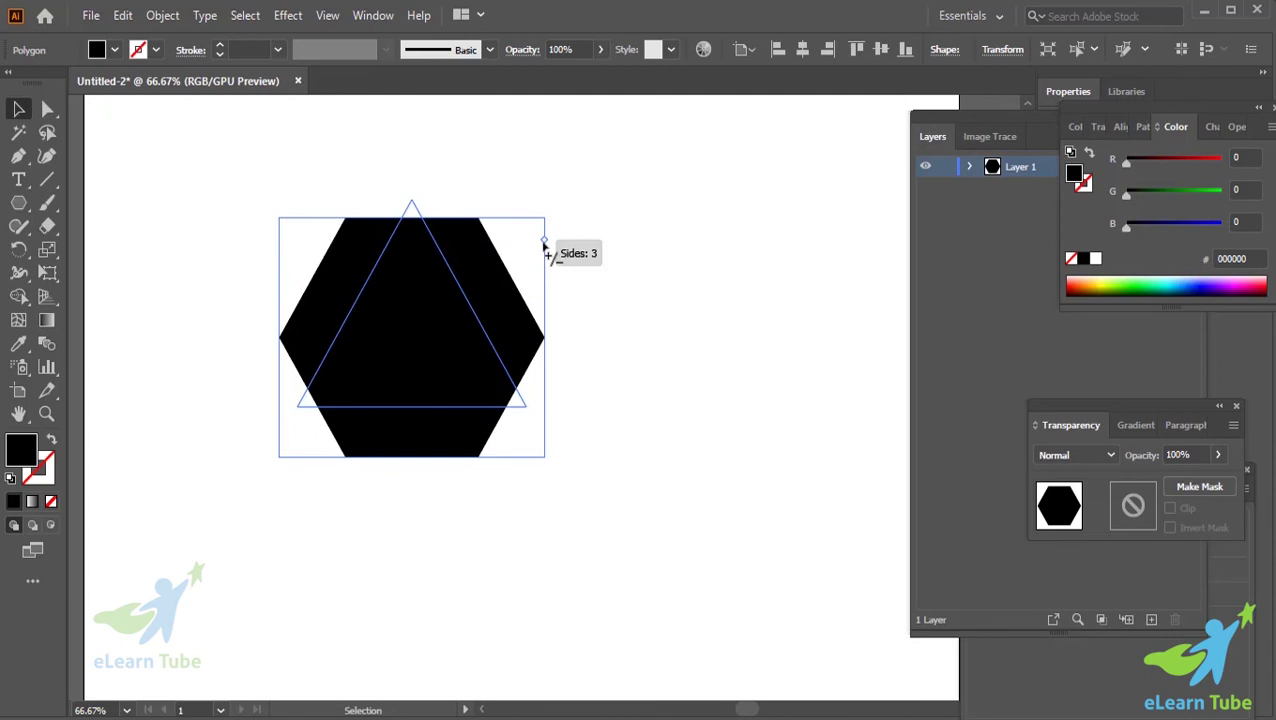
left_click_drag(544, 244, 547, 250)
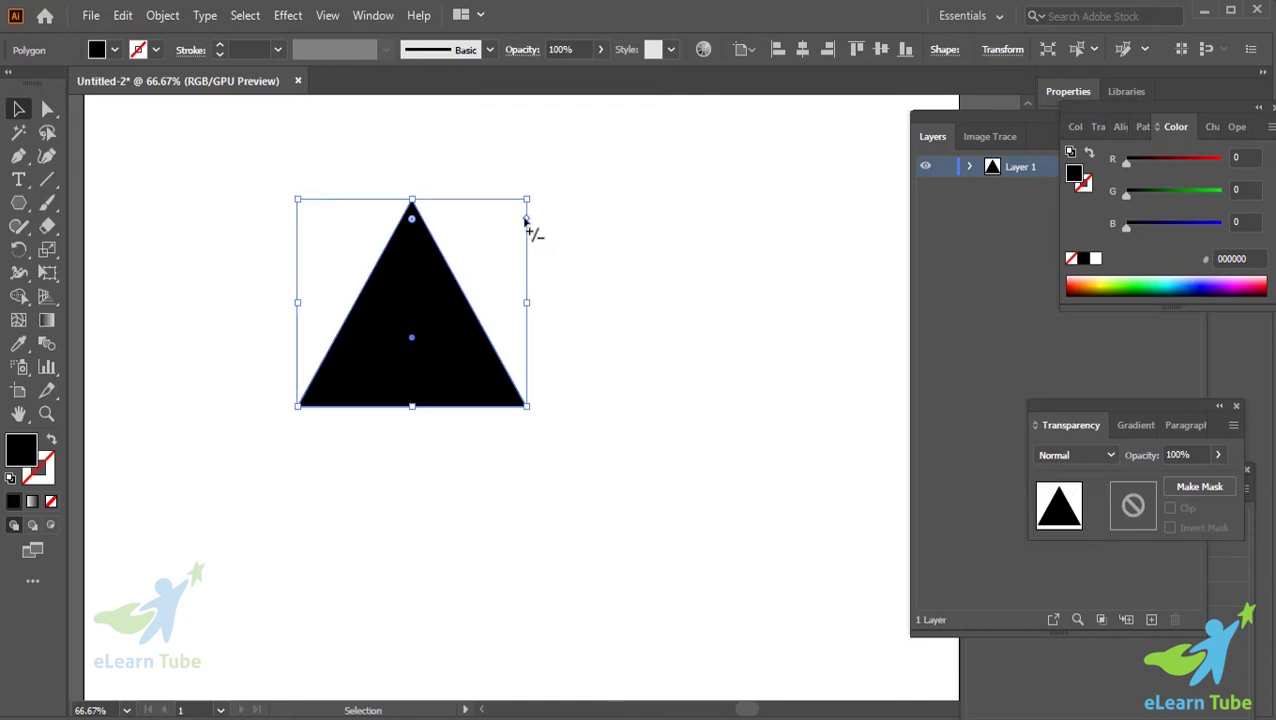
left_click_drag(525, 218, 527, 430)
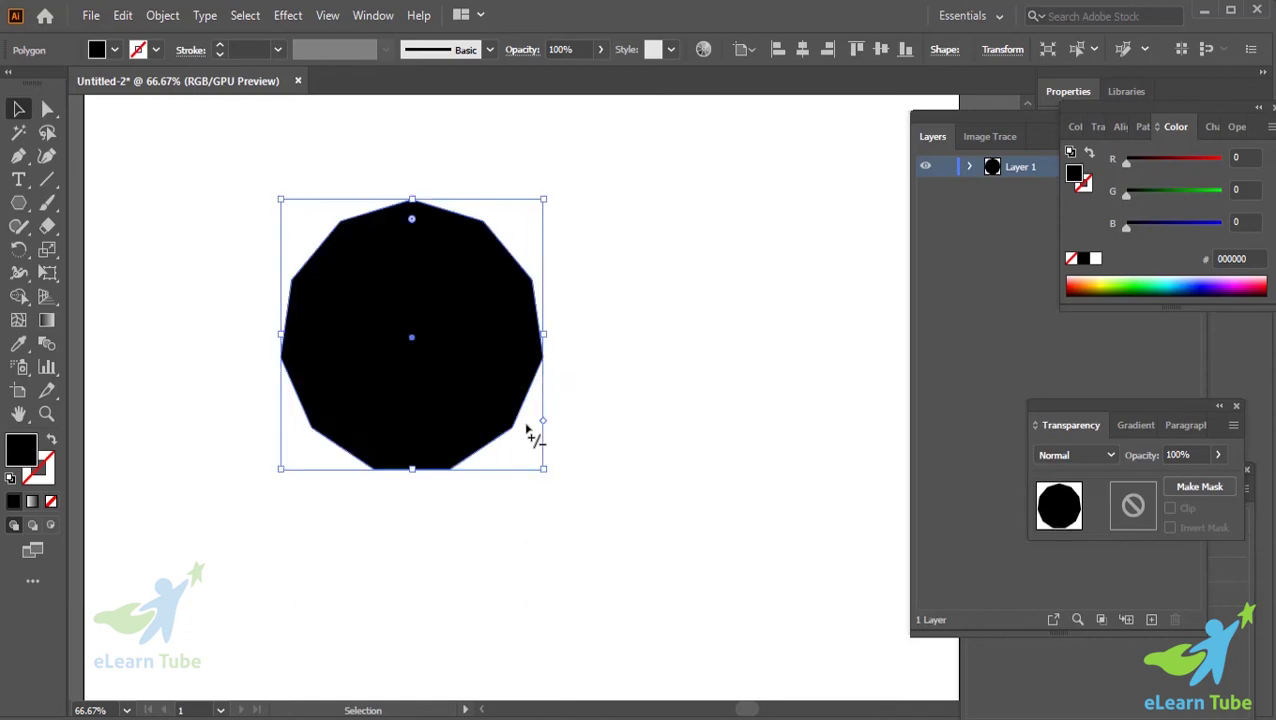
left_click(604, 470)
left_click(520, 420)
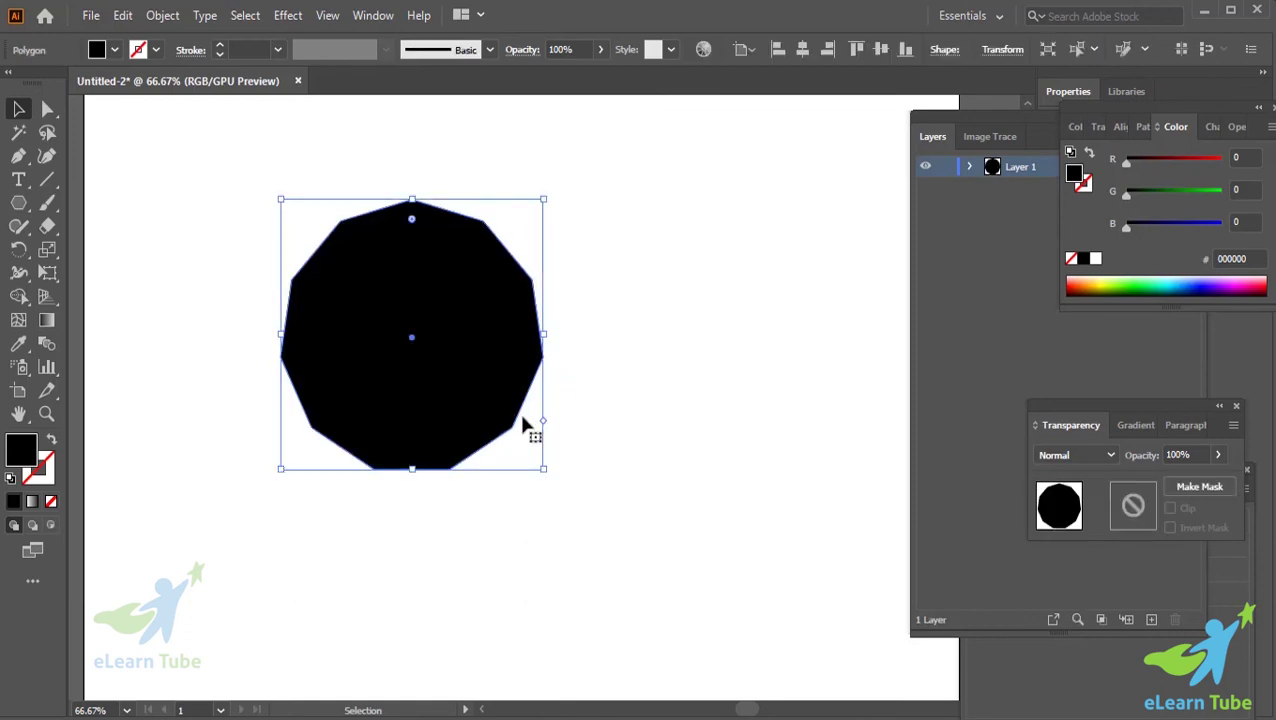
Step: Expand the polygon into a plain path via Object > Shape > Expand Shape and delete it
left_click(162, 16)
mouse_move(234, 494)
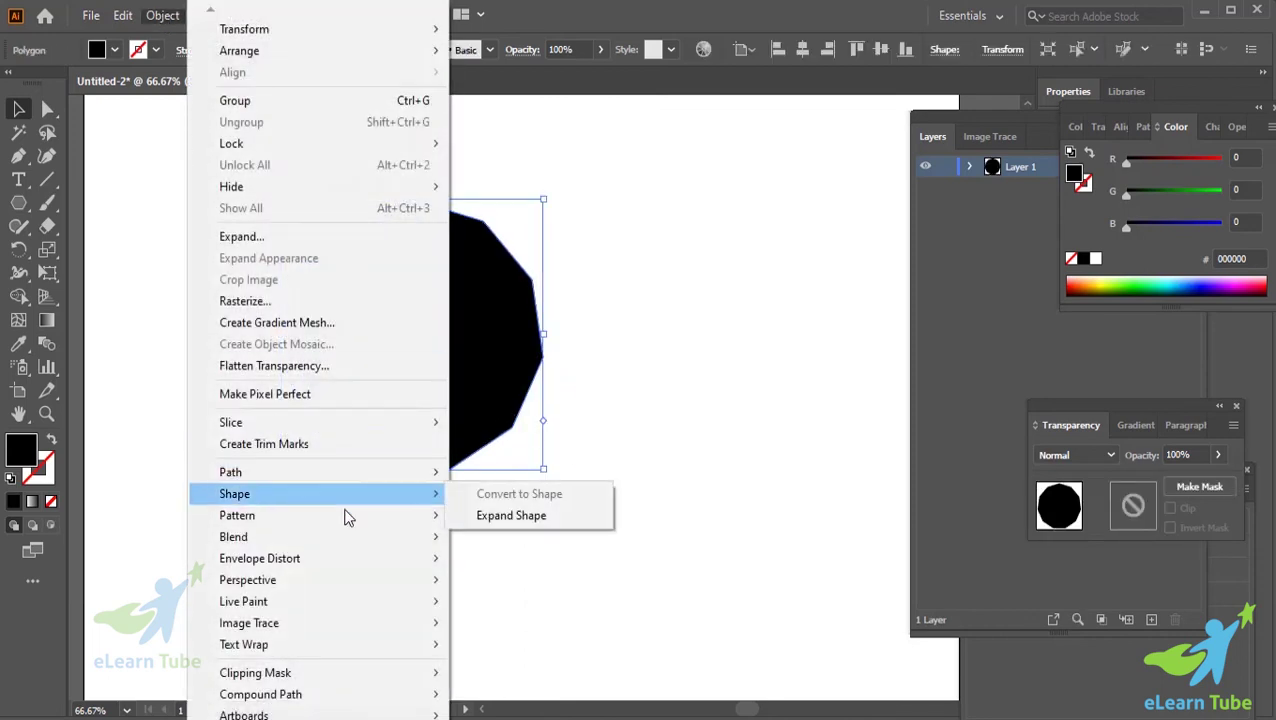
left_click(584, 515)
left_click(661, 505)
left_click(530, 413)
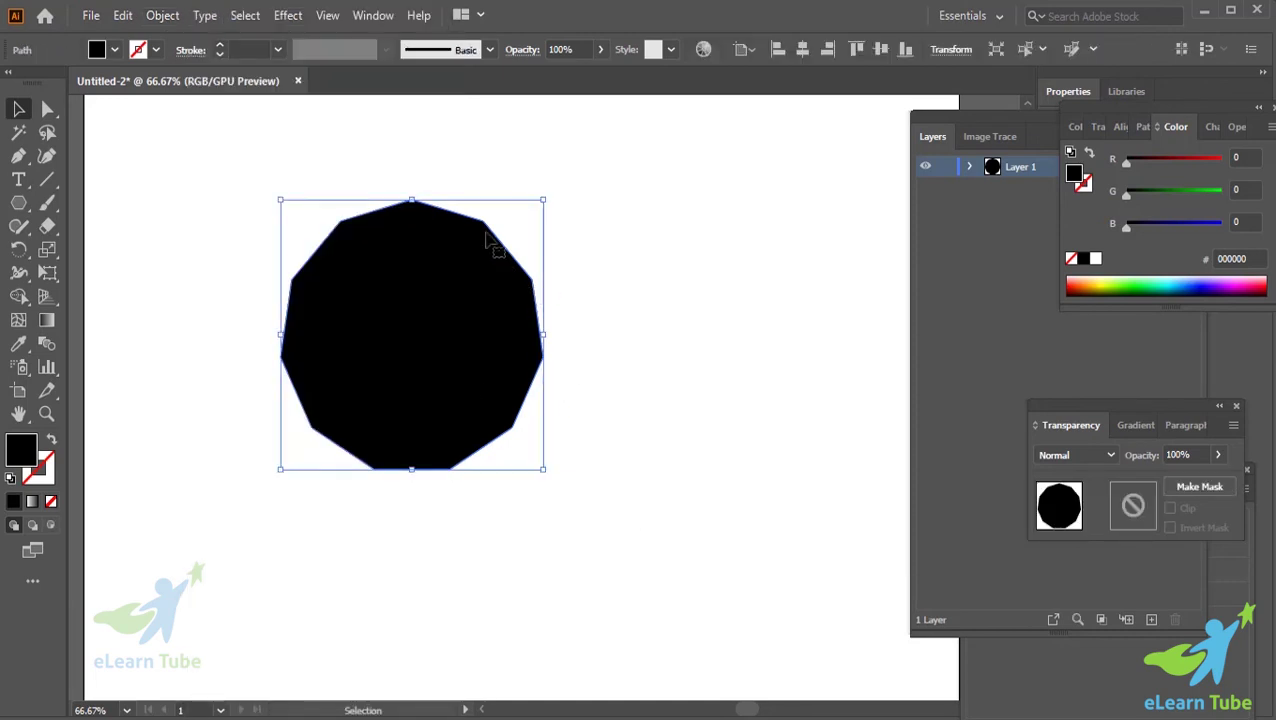
left_click(614, 346)
left_click(515, 347)
left_click(629, 430)
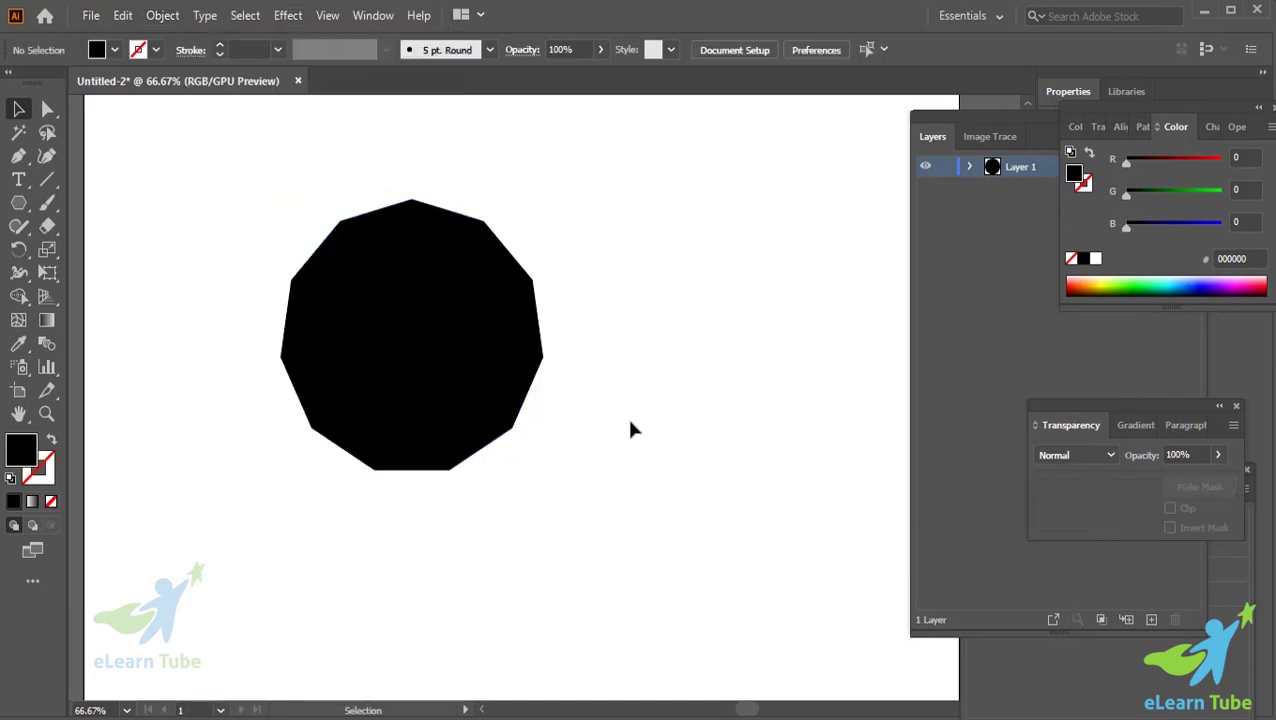
left_click(510, 392)
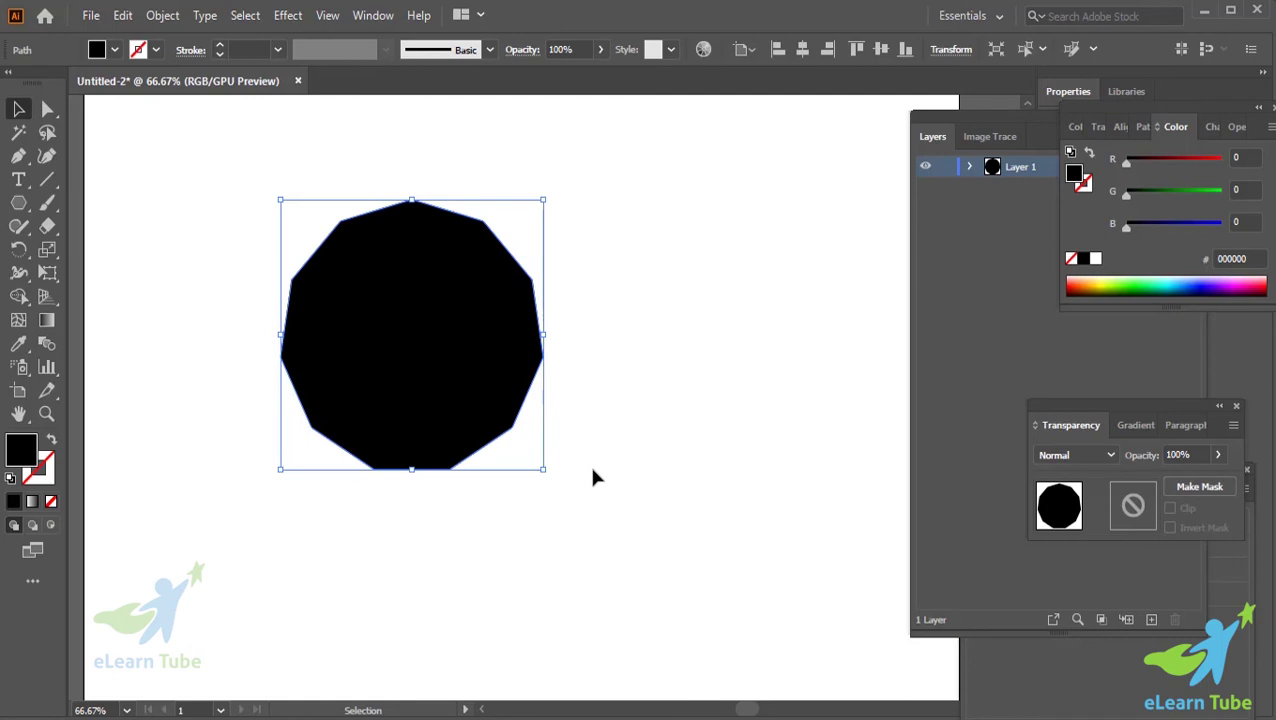
key("Delete")
Step: Draw a black five-point star with the Star Tool from the shape flyout
left_click(20, 204)
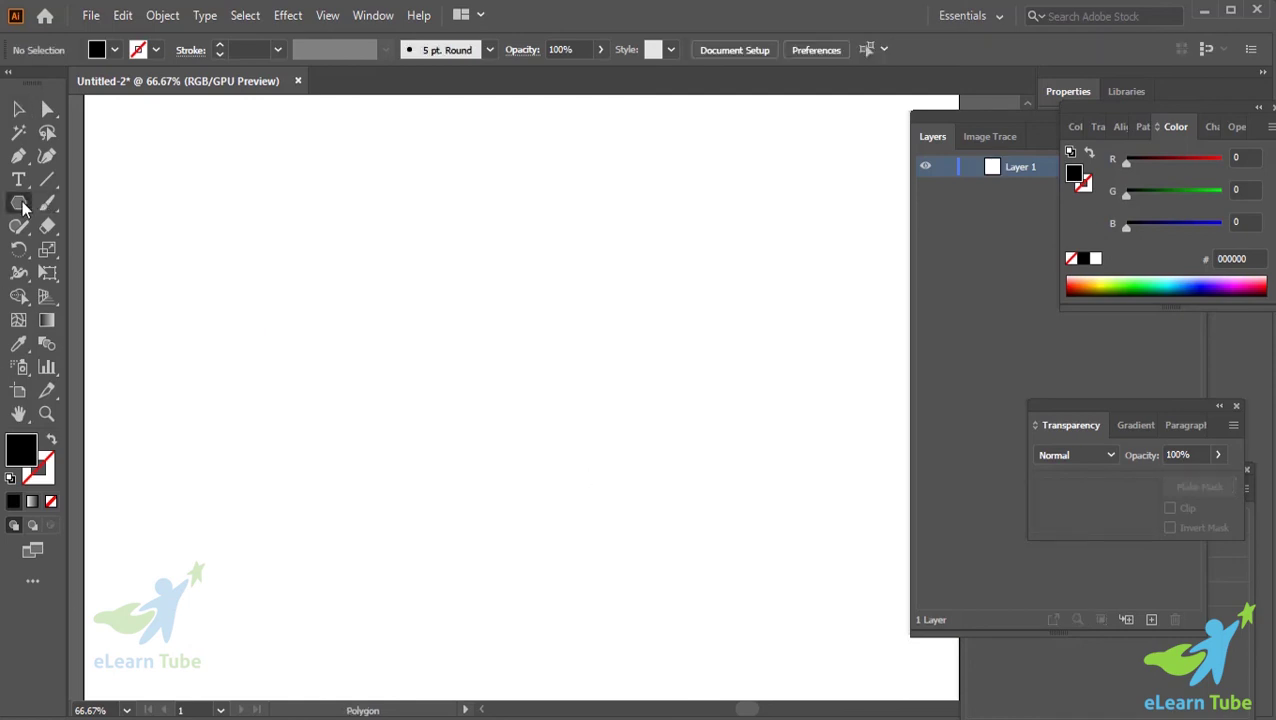
left_click(22, 205)
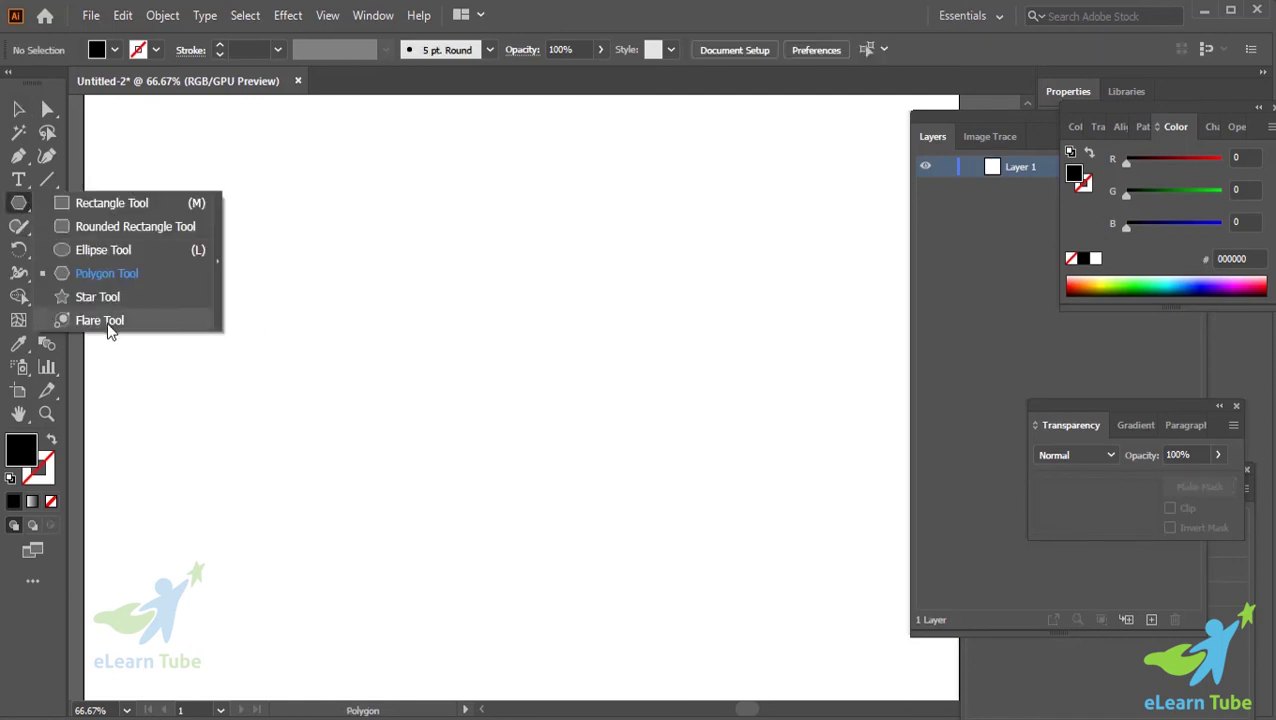
left_click(99, 296)
mouse_move(462, 264)
left_mouse_down()
mouse_move(604, 424)
mouse_move(462, 371)
mouse_move(547, 455)
mouse_move(584, 421)
left_mouse_up()
Step: Move the five-point star to the left and zoom out to 50%
scroll(582, 422, "up", 2)
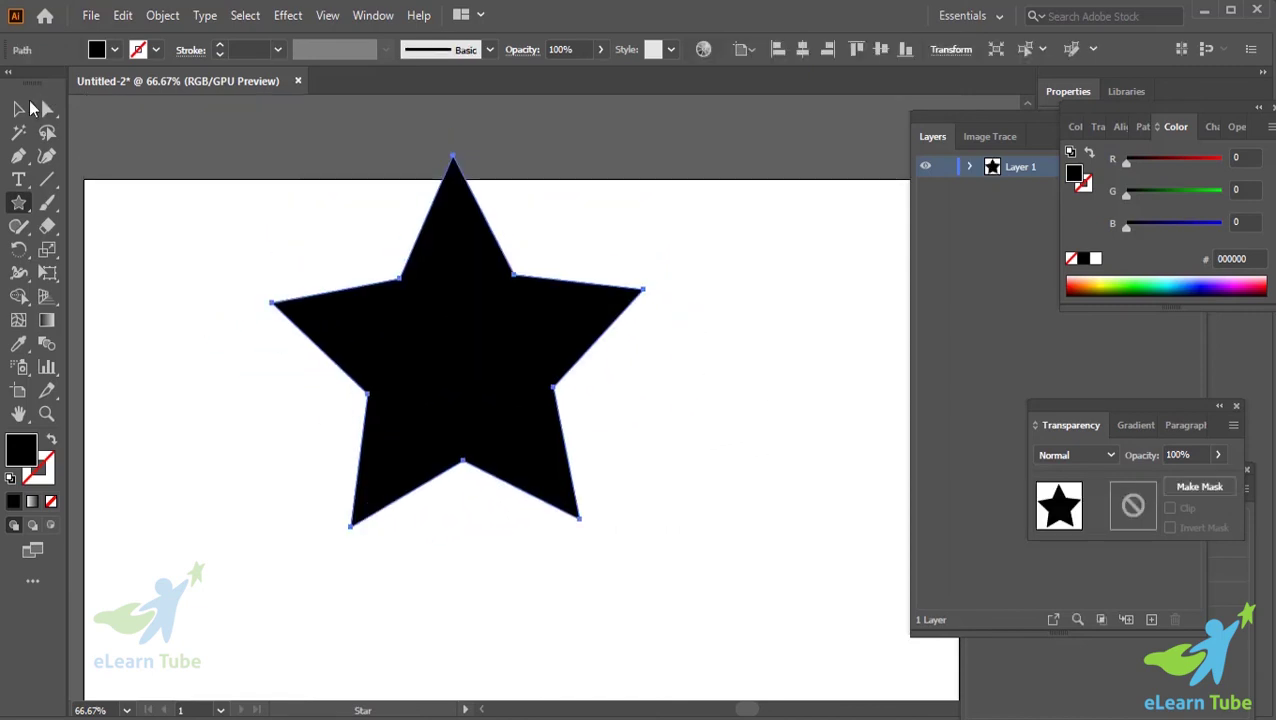
left_click(20, 108)
scroll(447, 421, "down", 3)
left_click_drag(447, 421, 343, 325)
key("a")
key("ctrl+minus")
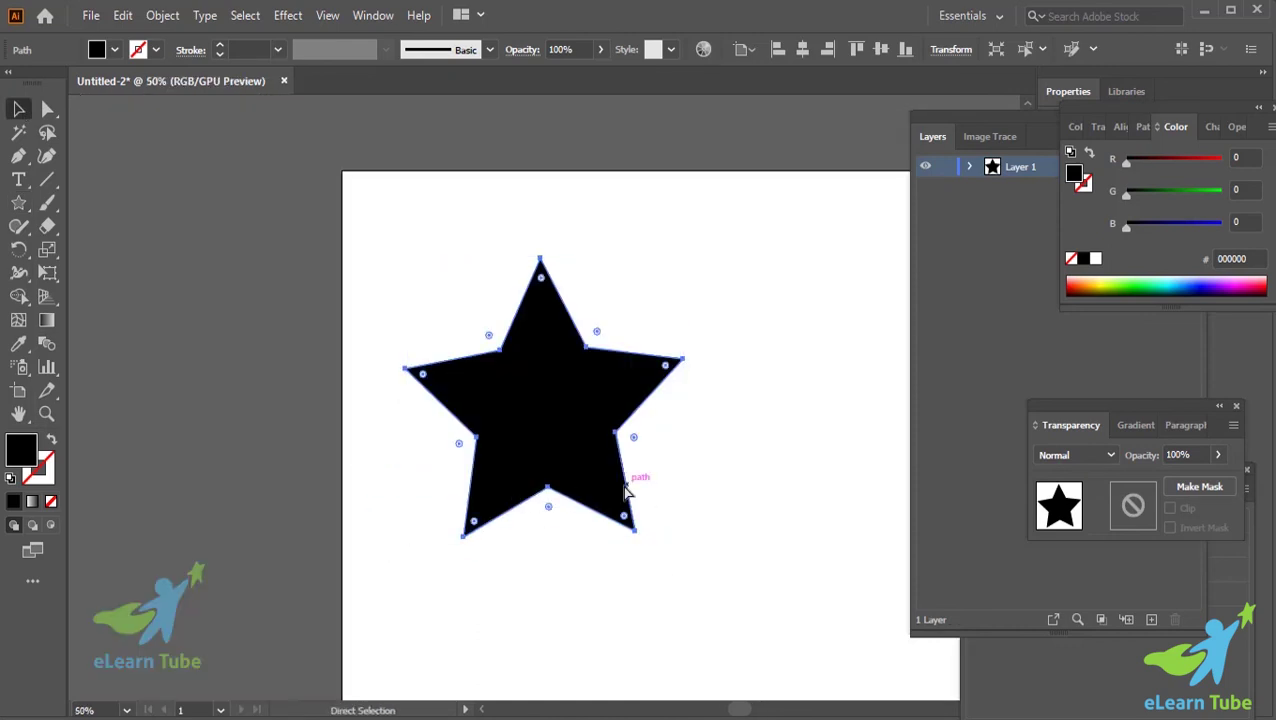
scroll(627, 490, "right", 2)
key("v")
scroll(628, 495, "down", 1)
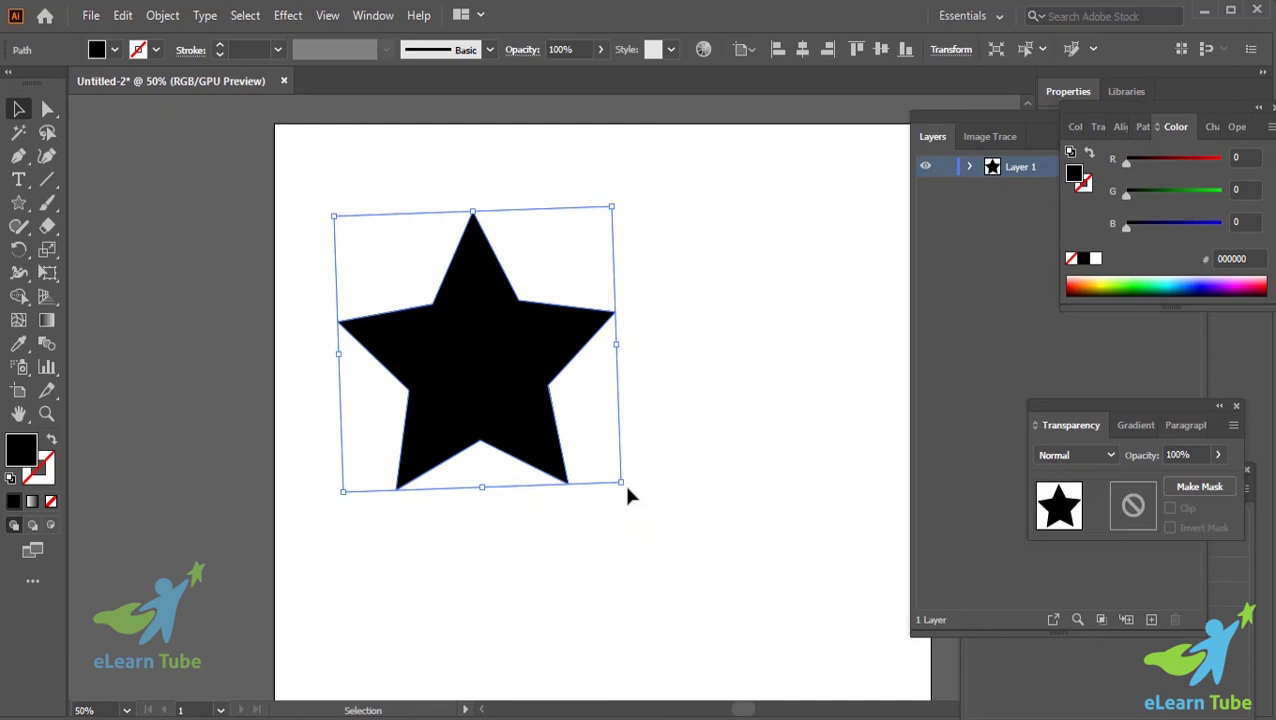
Step: Draw a second star to the right, using Up/Down arrows to set nine points
left_click(18, 203)
left_click_drag(722, 449, 823, 547)
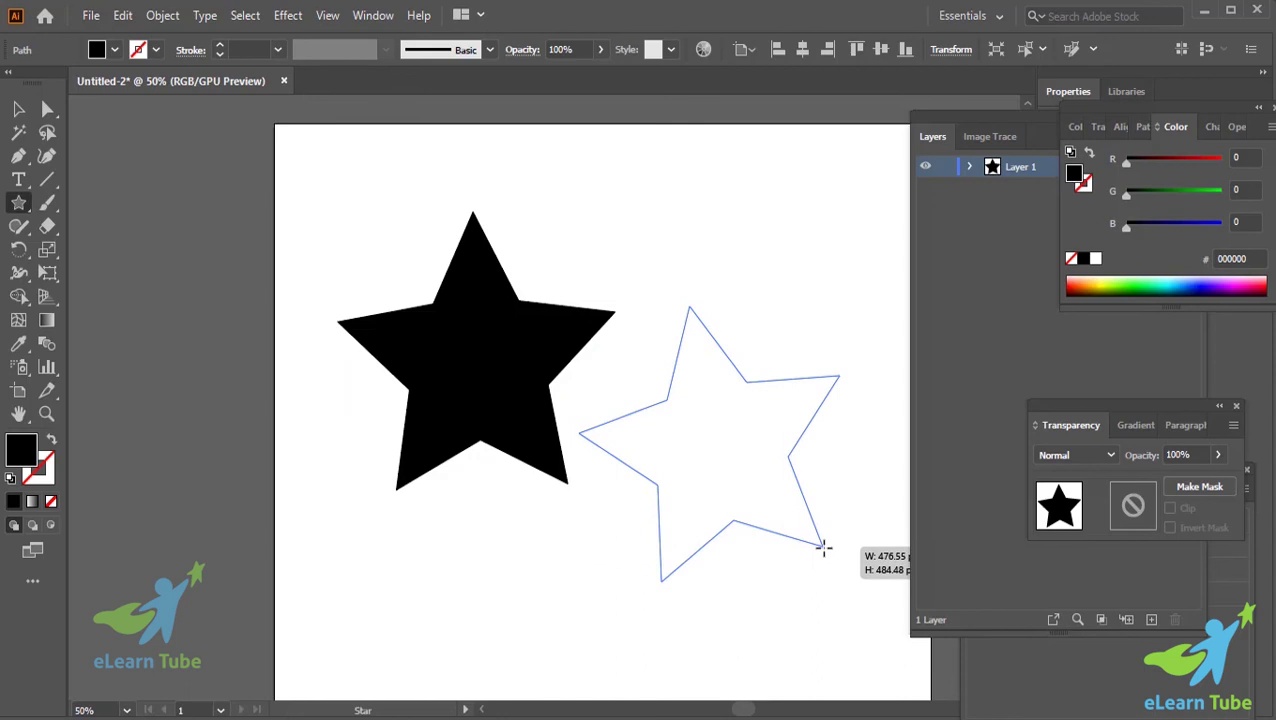
key("Down")
key("Up")
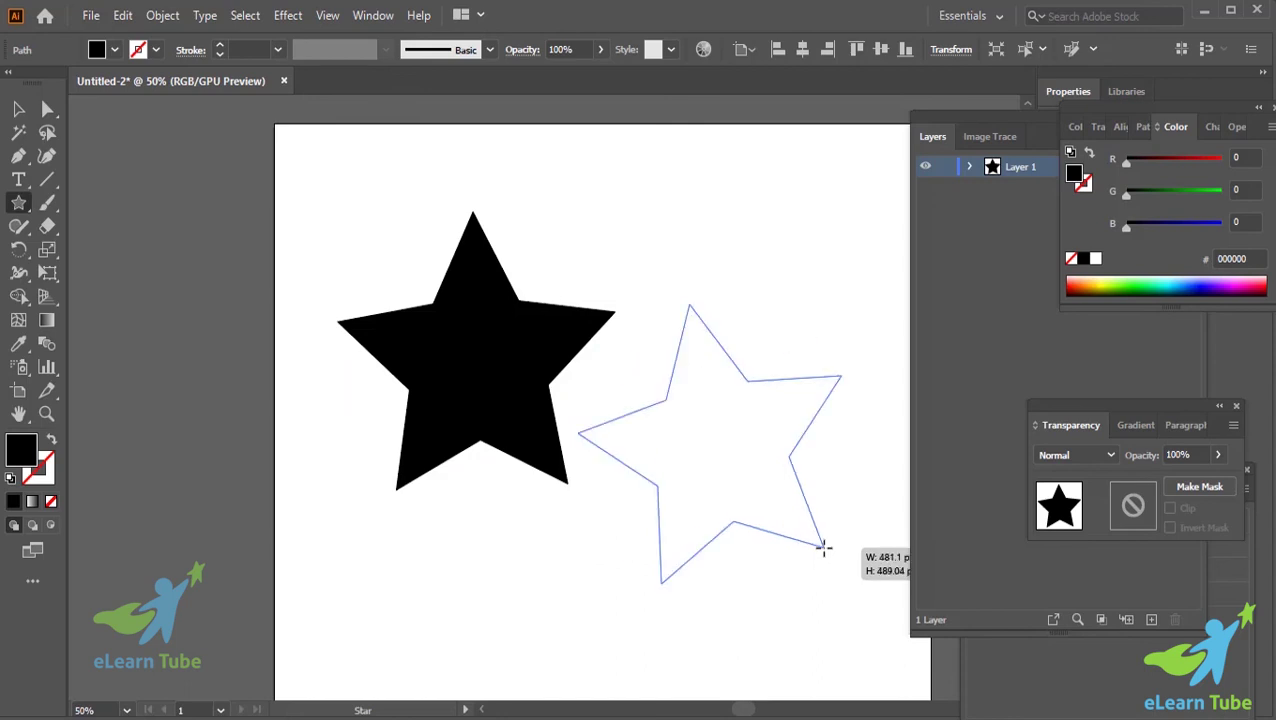
key("Down")
key("Down")
key("Up")
key("Up")
key("Up")
key("Up")
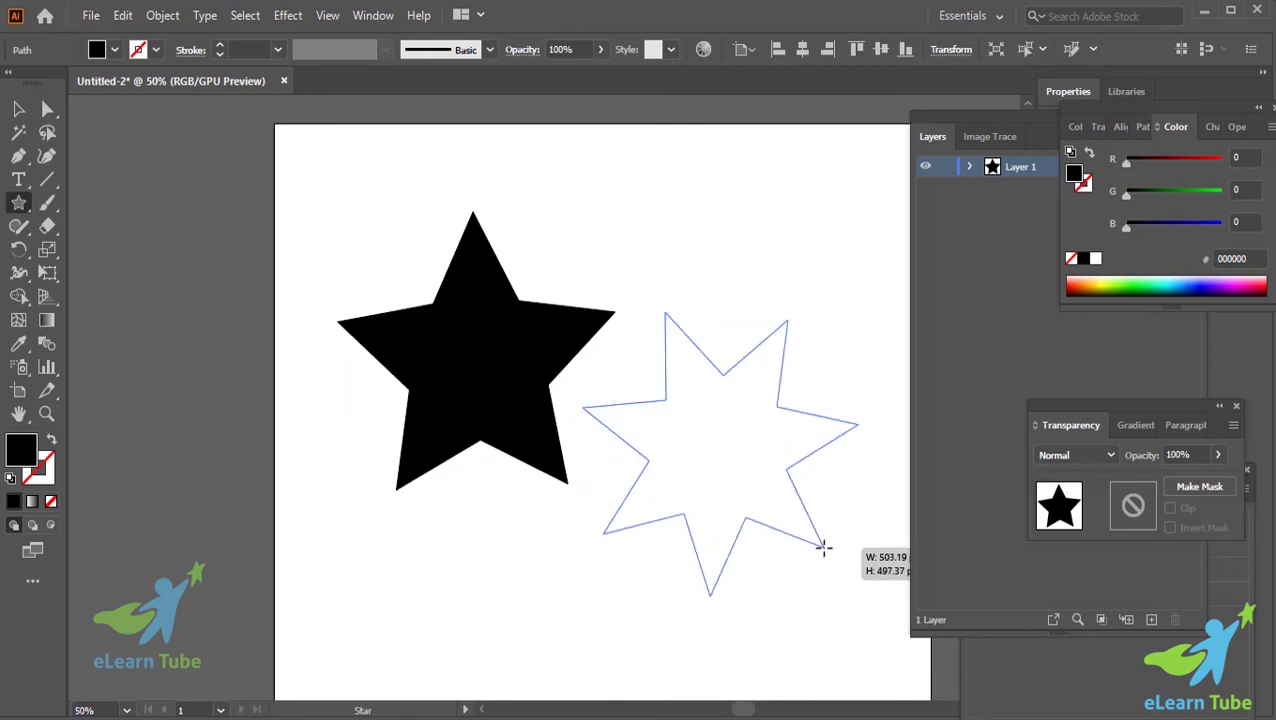
key("Up")
key("Up")
key("Up")
key("Up")
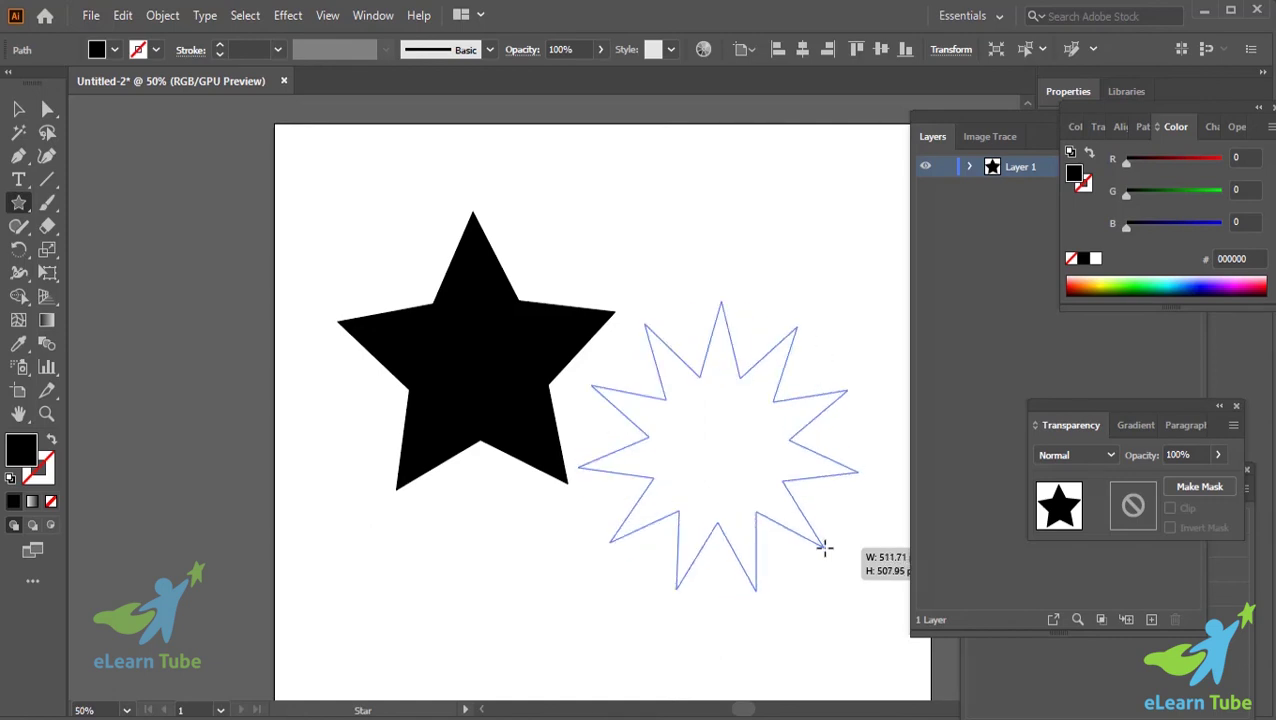
key("Down")
key("Down")
key("Down")
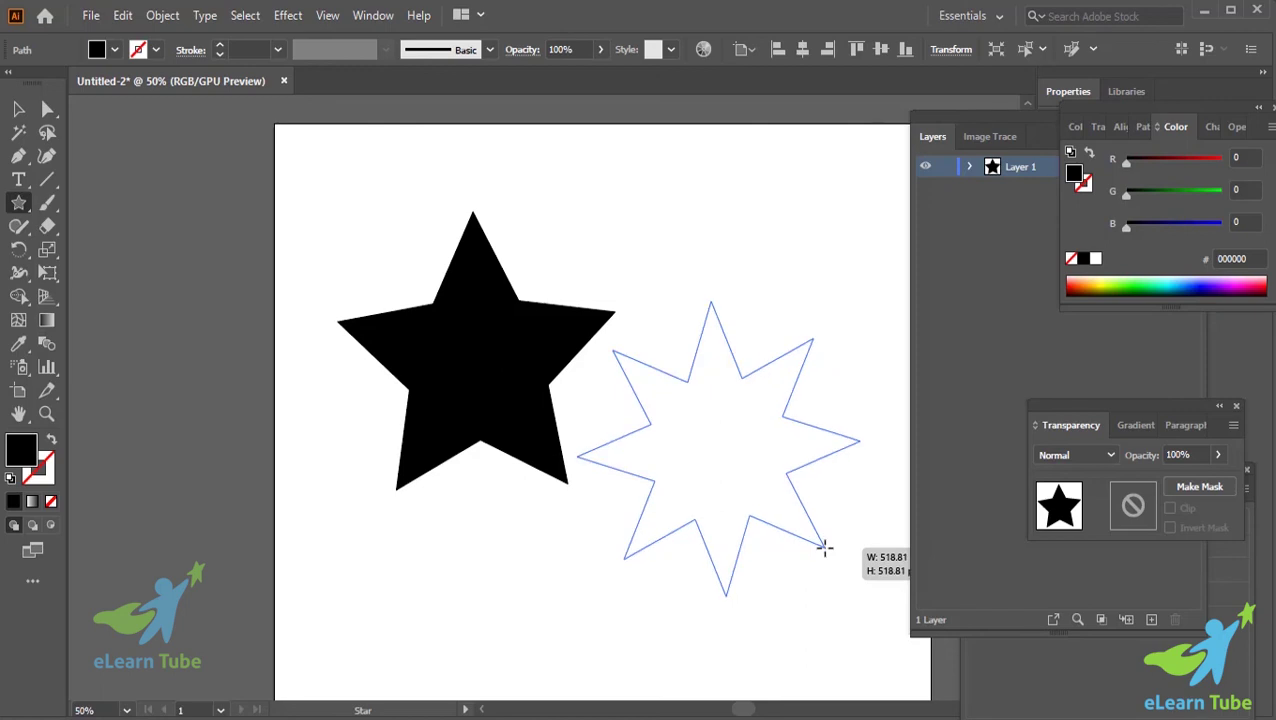
key("Up")
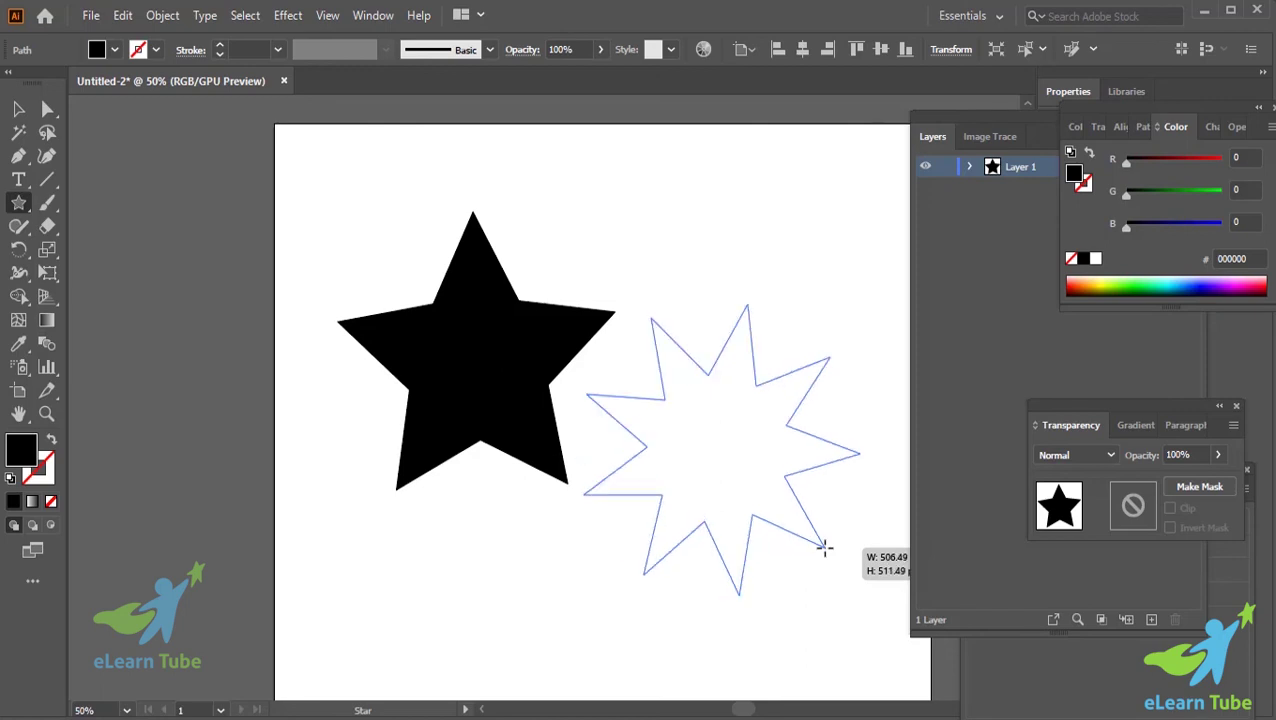
left_click_drag(824, 547, 824, 547)
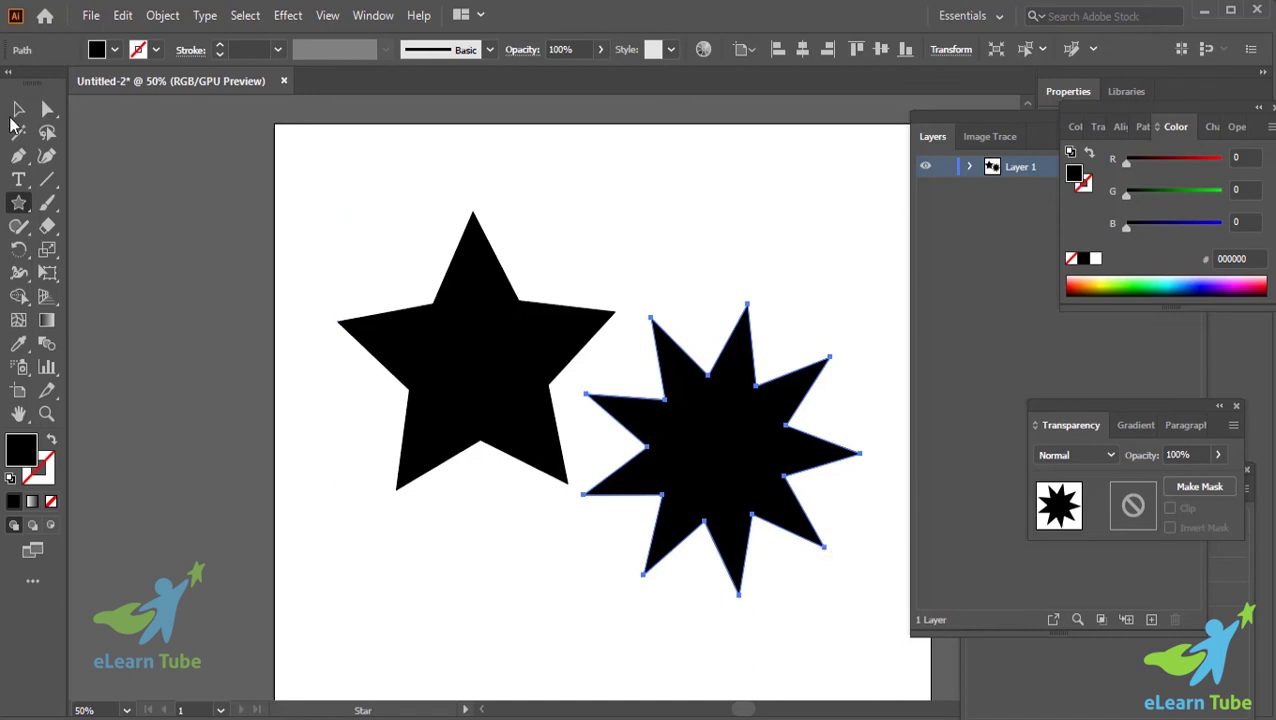
Step: Select the nine-point star with Direct Selection and round all its corners
left_click(22, 112)
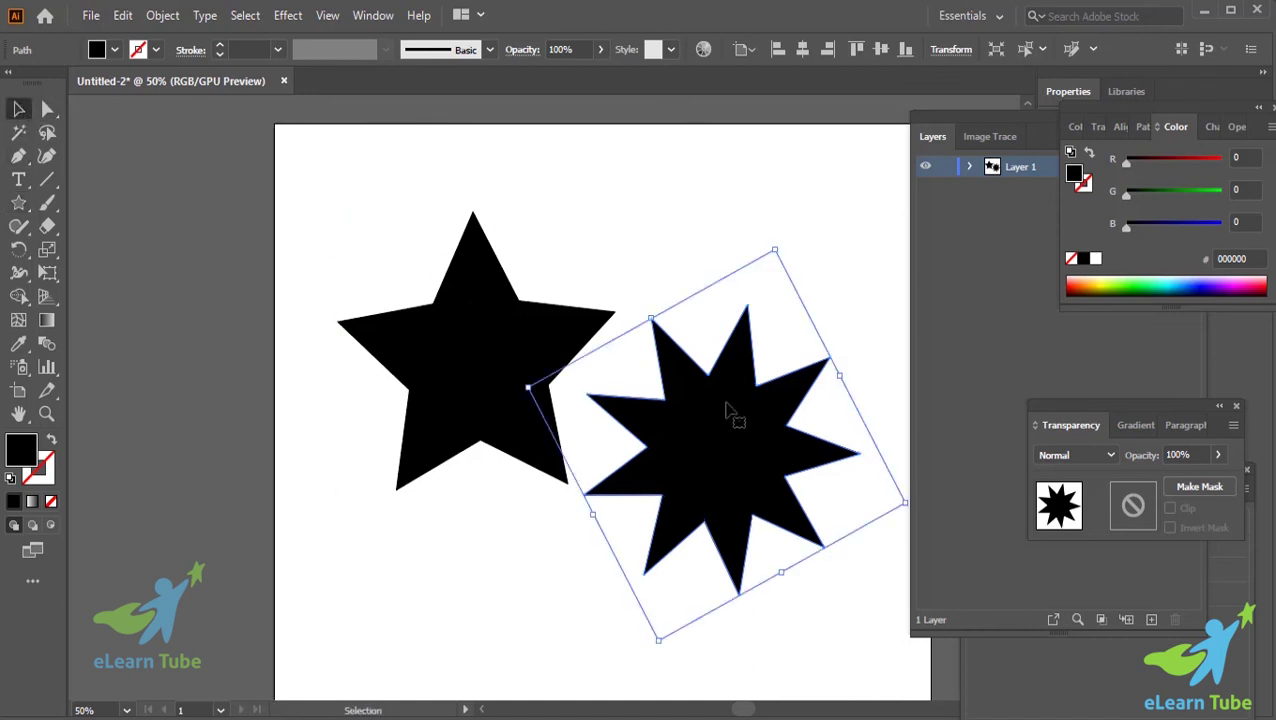
left_click(820, 250)
scroll(695, 322, "down", 2)
left_click(727, 375)
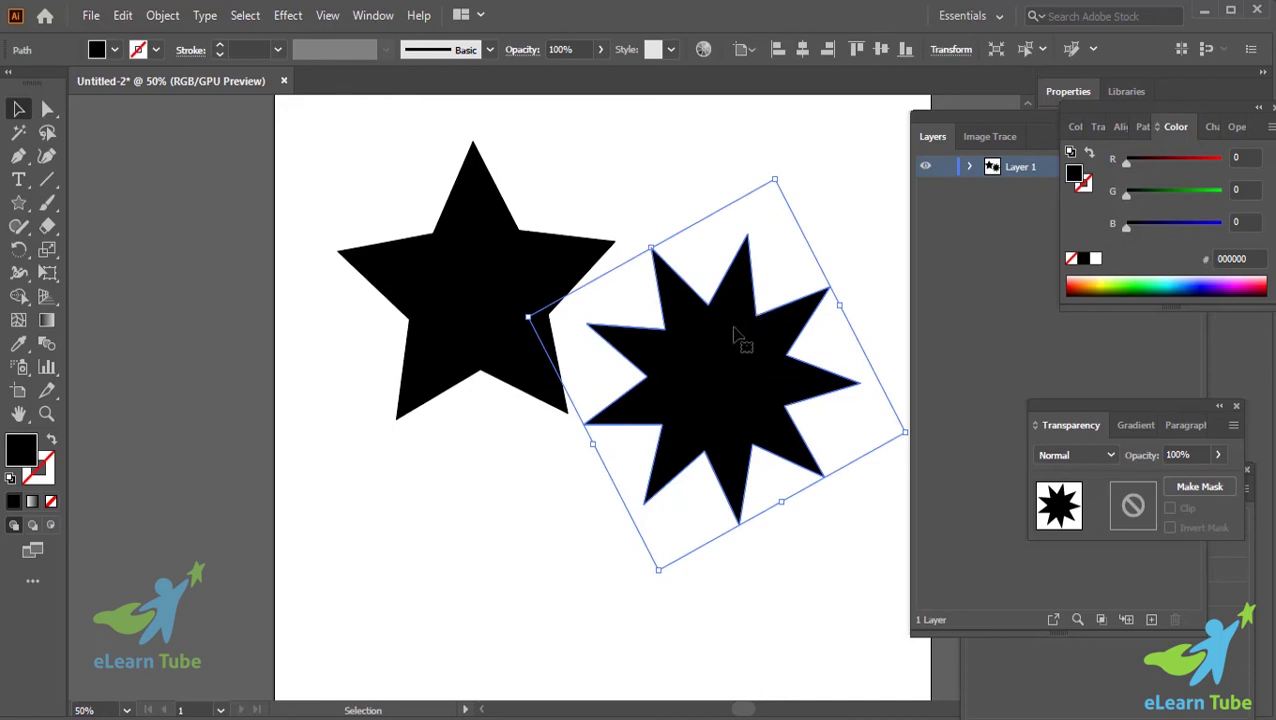
scroll(779, 398, "down", 3)
scroll(778, 398, "up", 2)
left_click(47, 108)
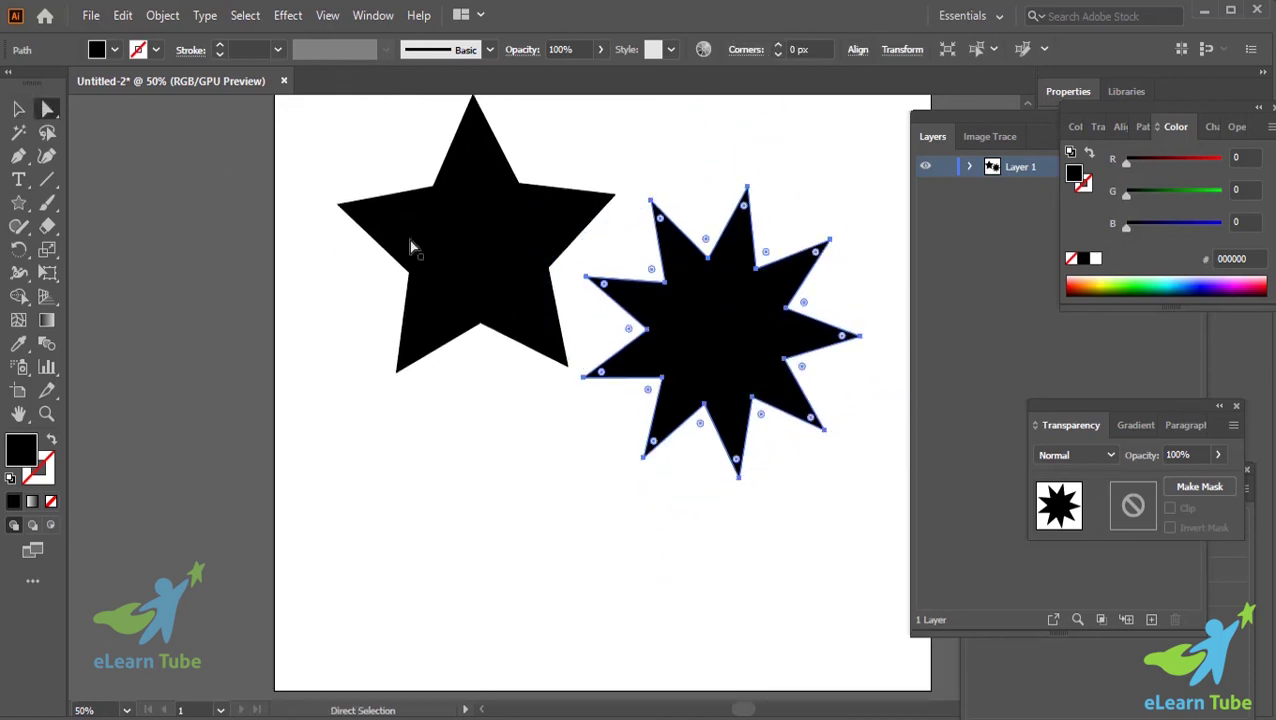
scroll(655, 410, "up", 1)
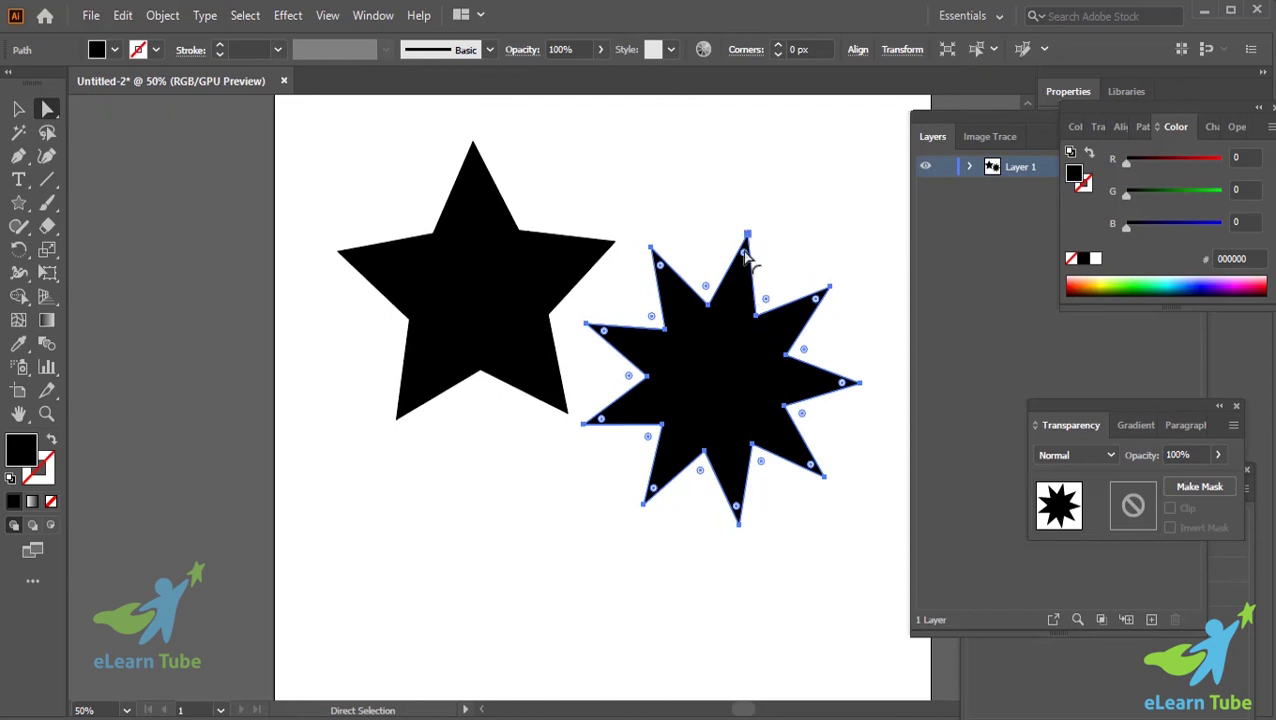
left_click_drag(745, 255, 780, 295)
left_click(809, 290)
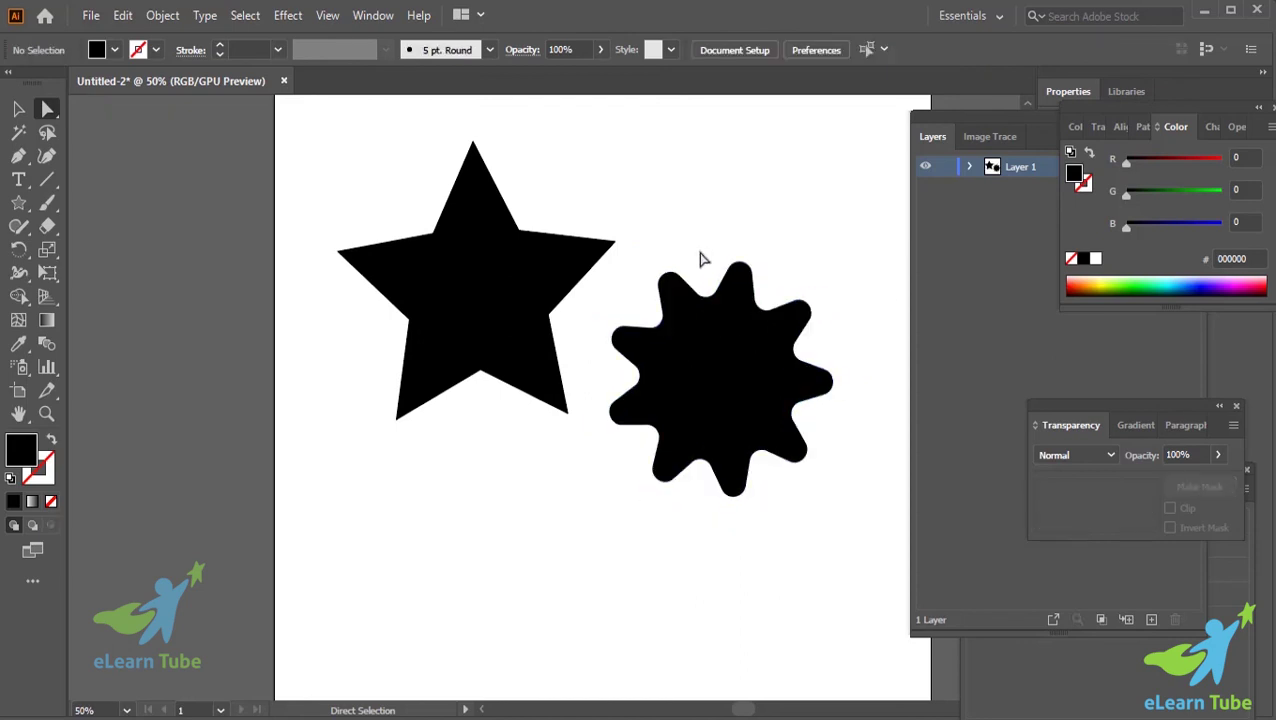
left_click(760, 340)
Step: Drag the corner widget back to make the star's points sharp again
mouse_move(746, 290)
left_mouse_down()
mouse_move(745, 213)
mouse_move(795, 285)
left_mouse_up()
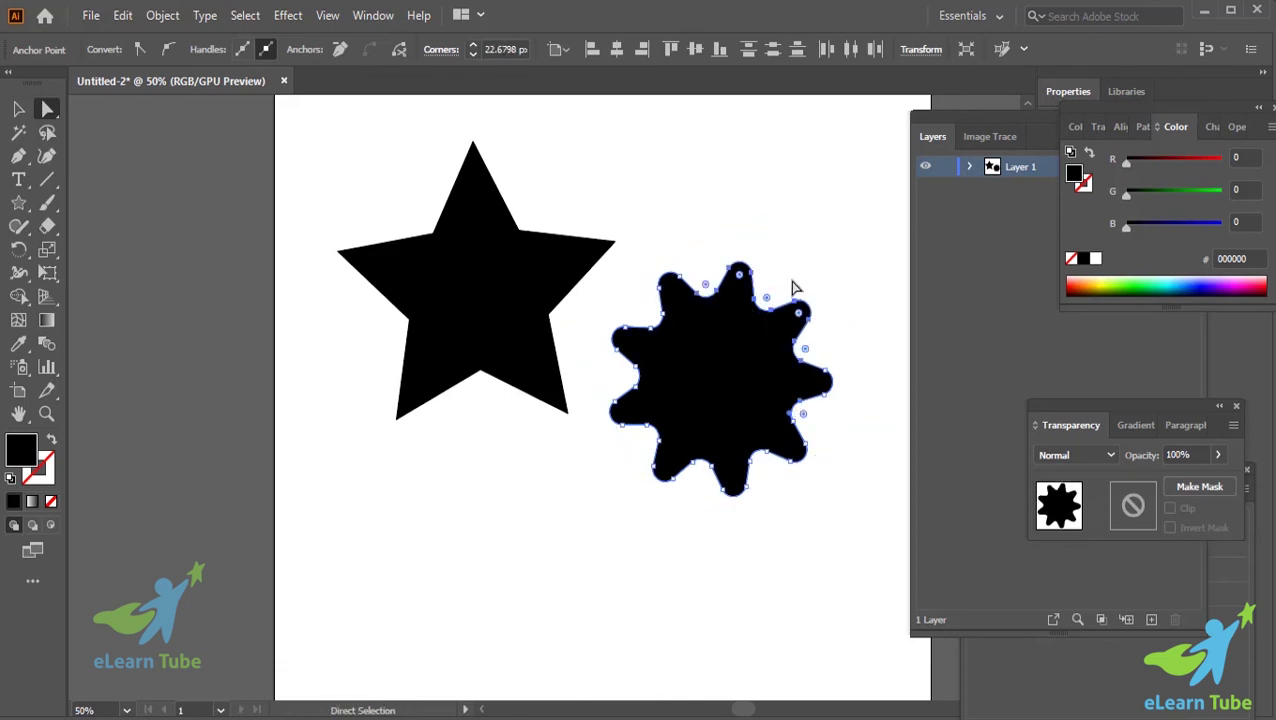
left_click(650, 215)
left_click(722, 396)
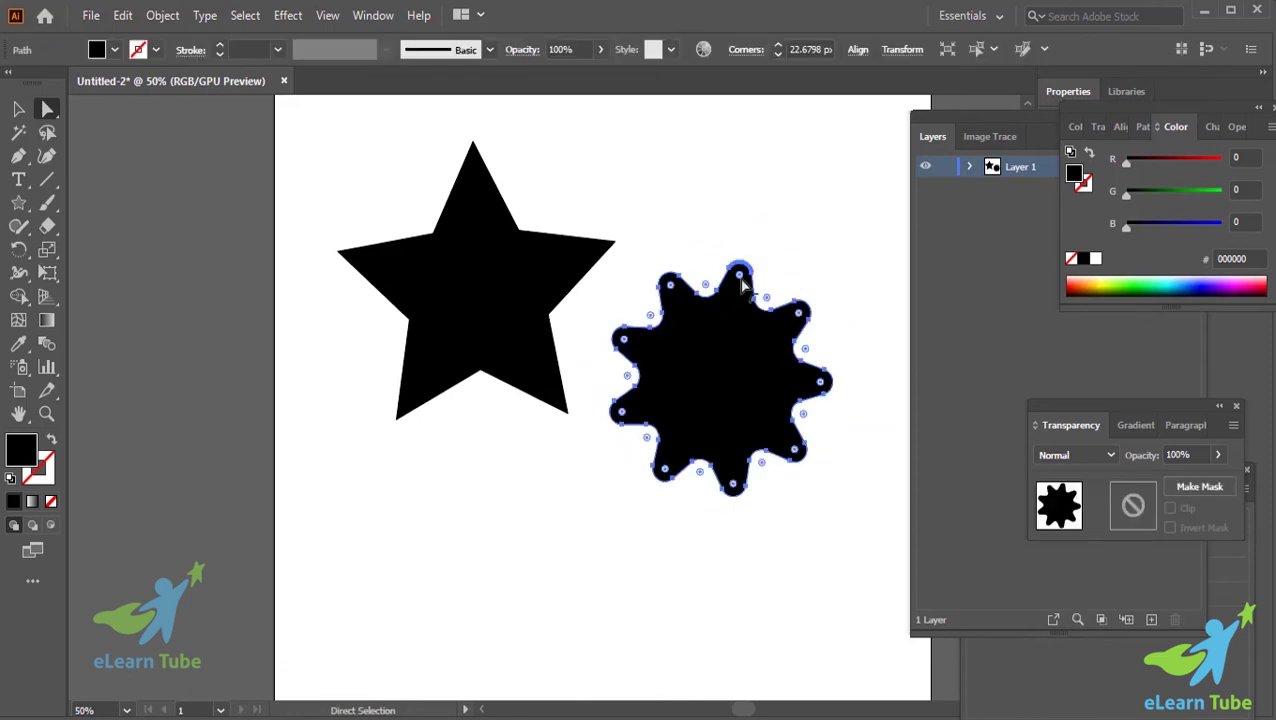
left_click_drag(740, 280, 772, 206)
left_click(775, 208)
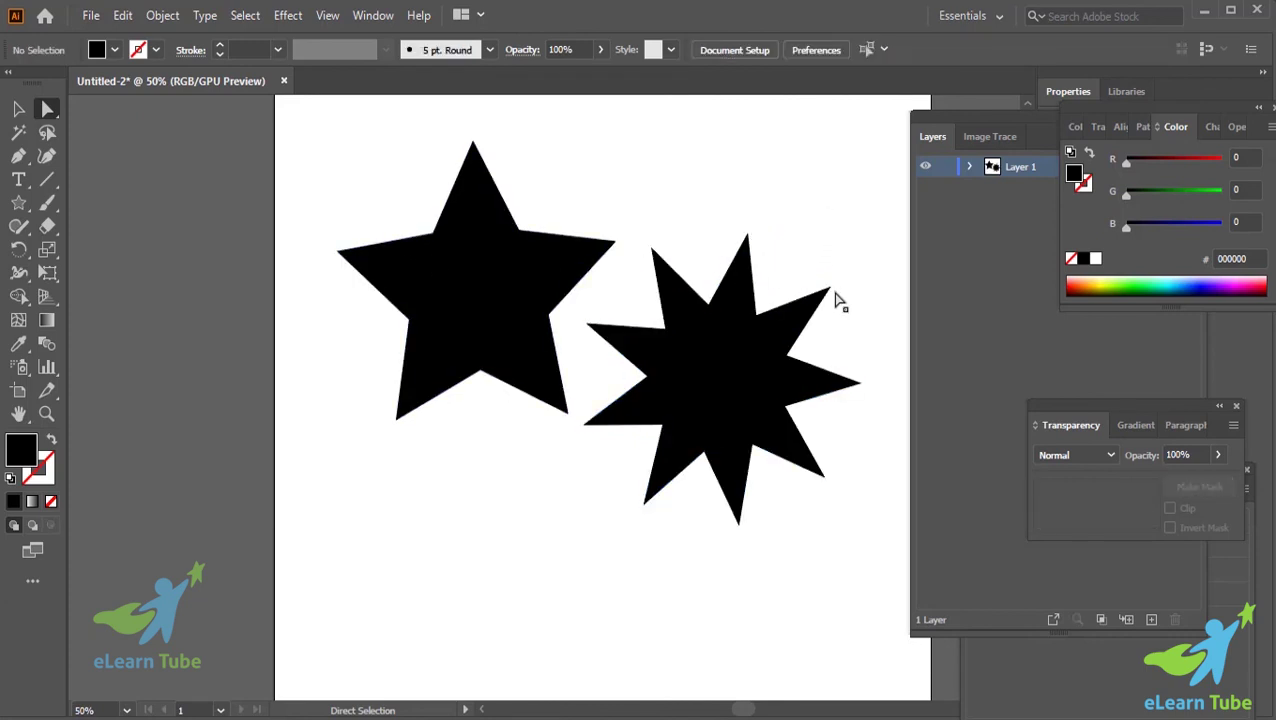
Step: Select only the star's top anchor and round that corner to about 46.7 px
left_click_drag(717, 222, 789, 279)
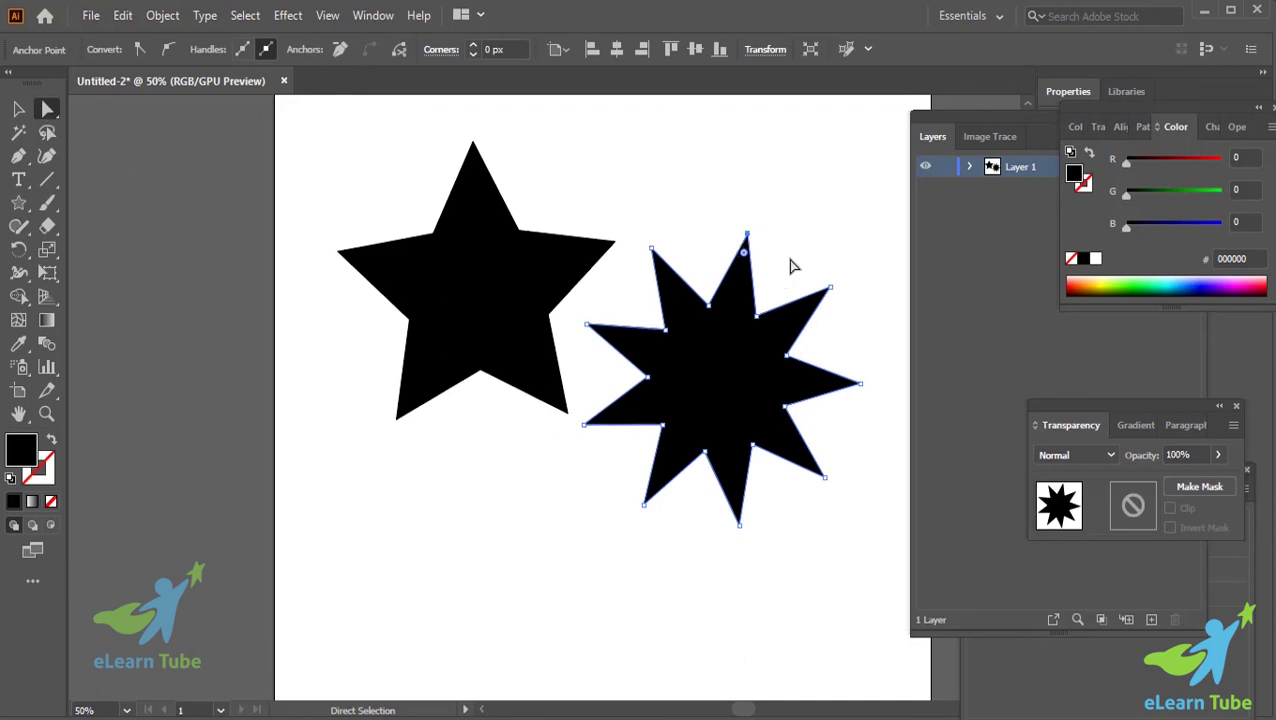
left_click(746, 238)
left_click_drag(744, 252, 731, 336)
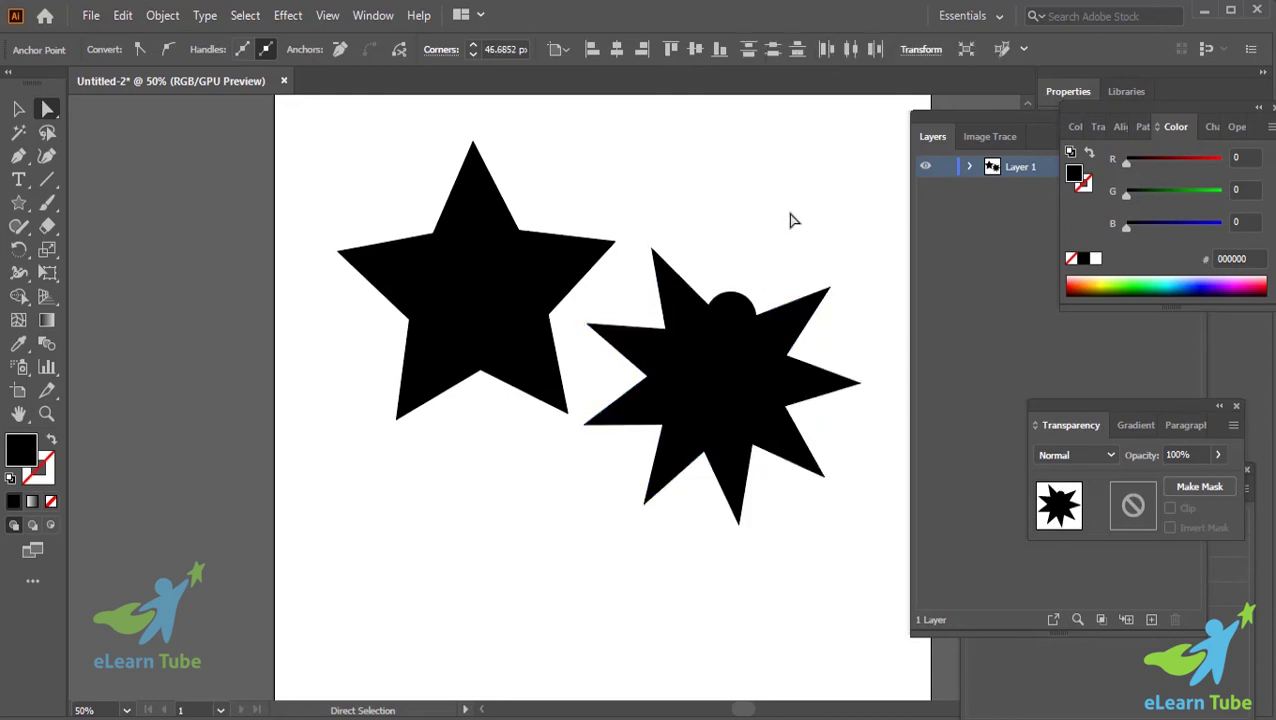
left_click(792, 220)
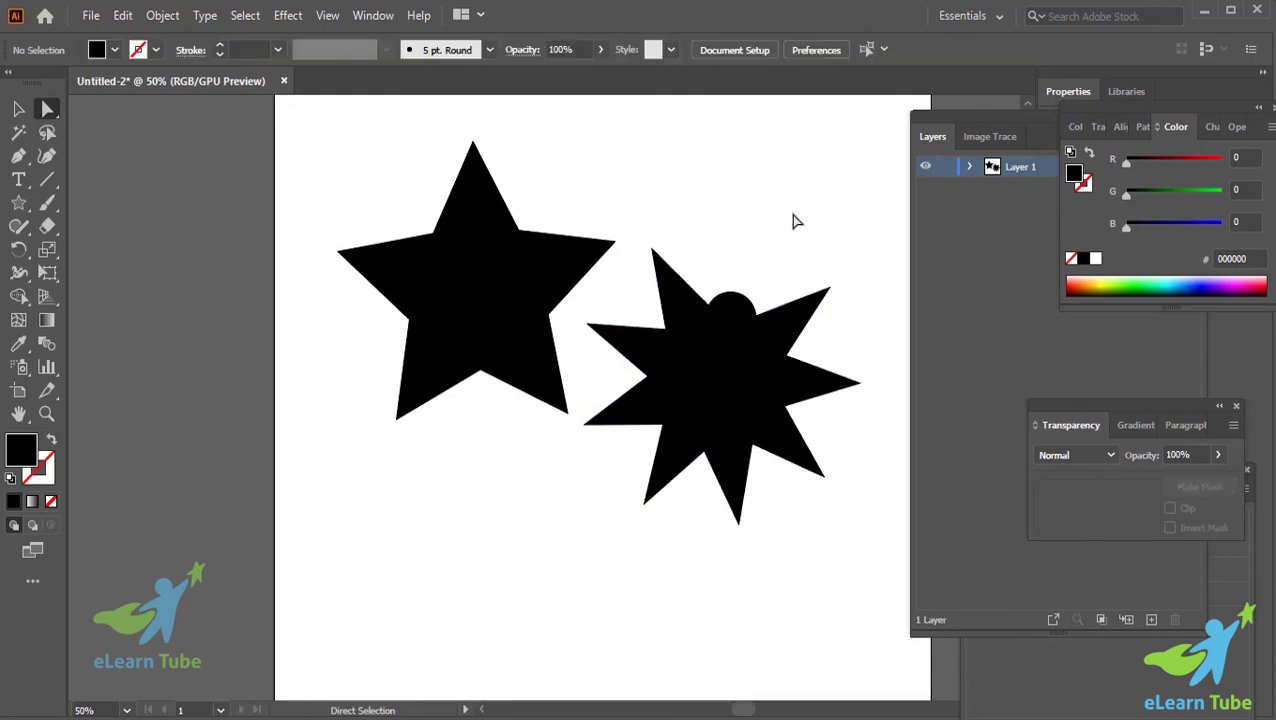
scroll(835, 385, "down", 5)
scroll(829, 396, "up", 4)
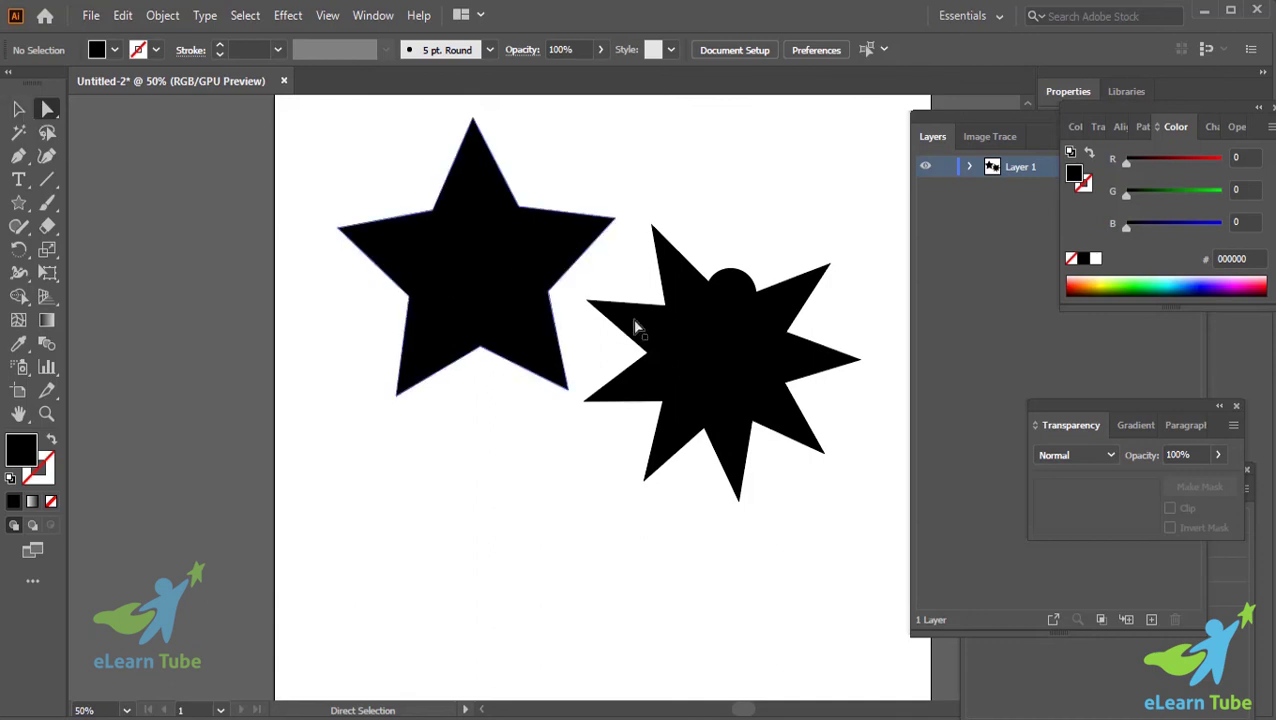
Step: Delete the nine-point star and the five-point star, then open the shape tool flyout
left_click(19, 110)
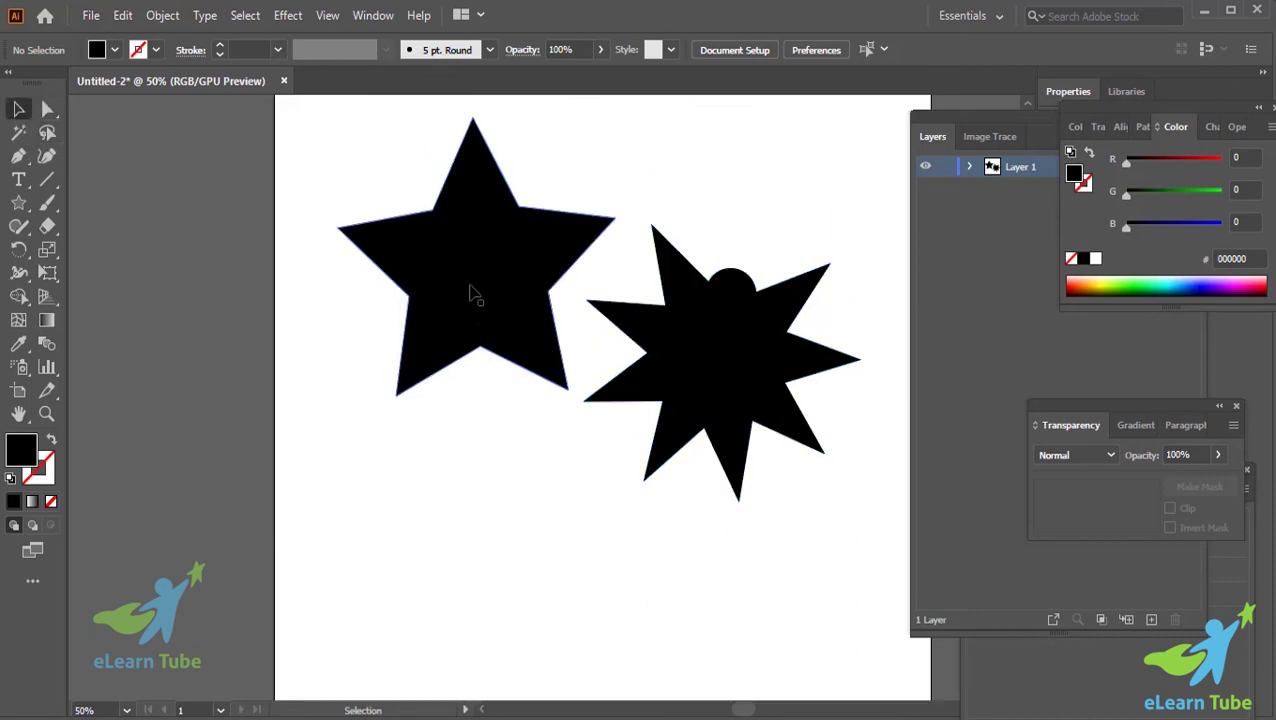
left_click(441, 278)
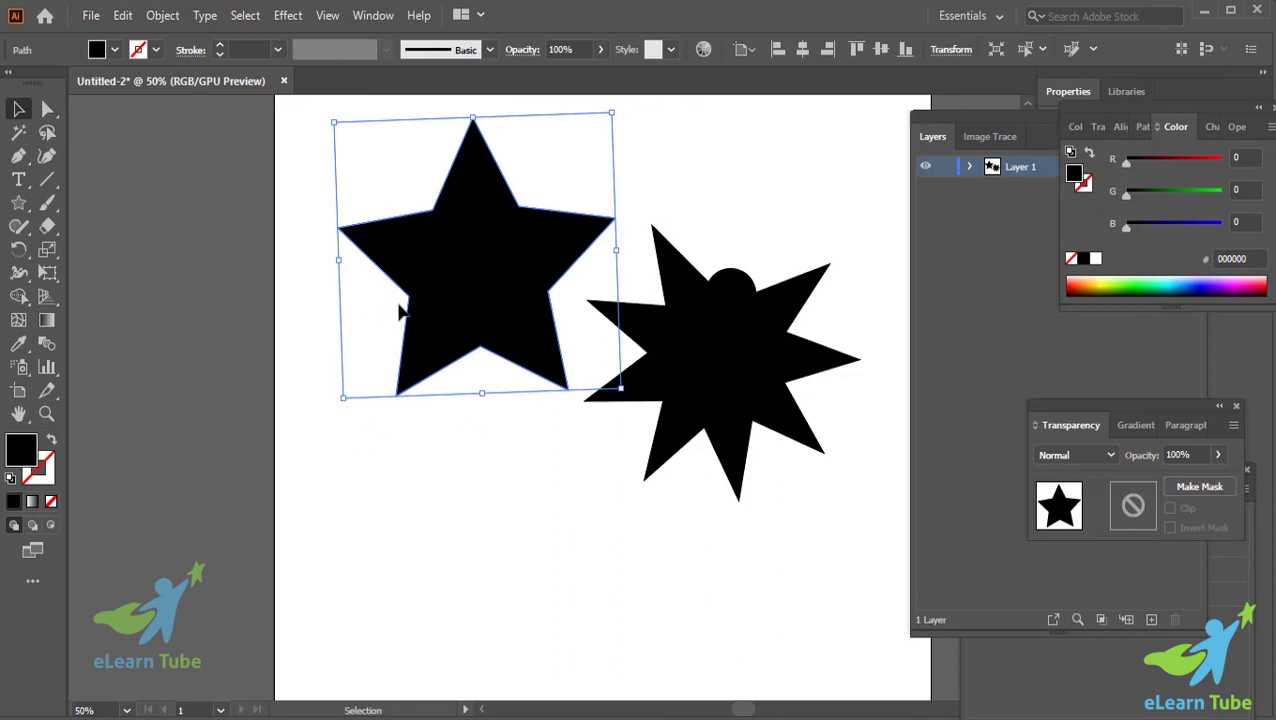
left_click(571, 482)
left_click(668, 410)
key("Delete")
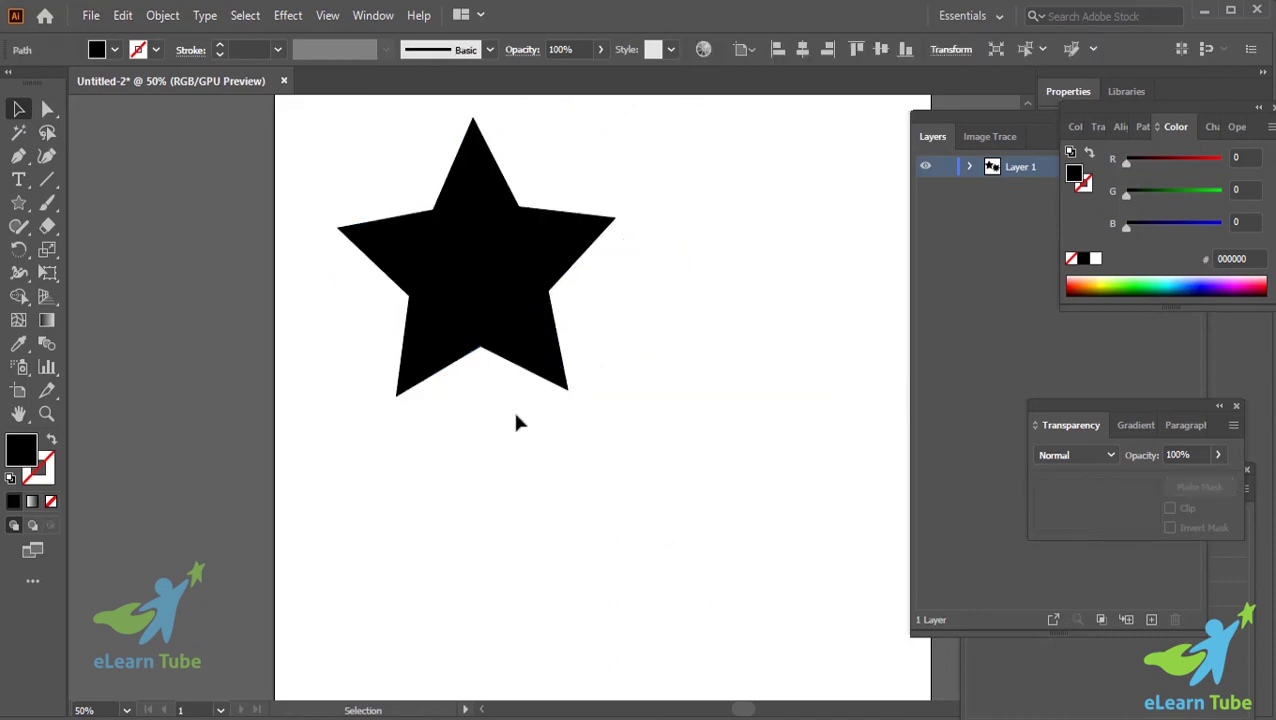
left_click(496, 345)
key("Delete")
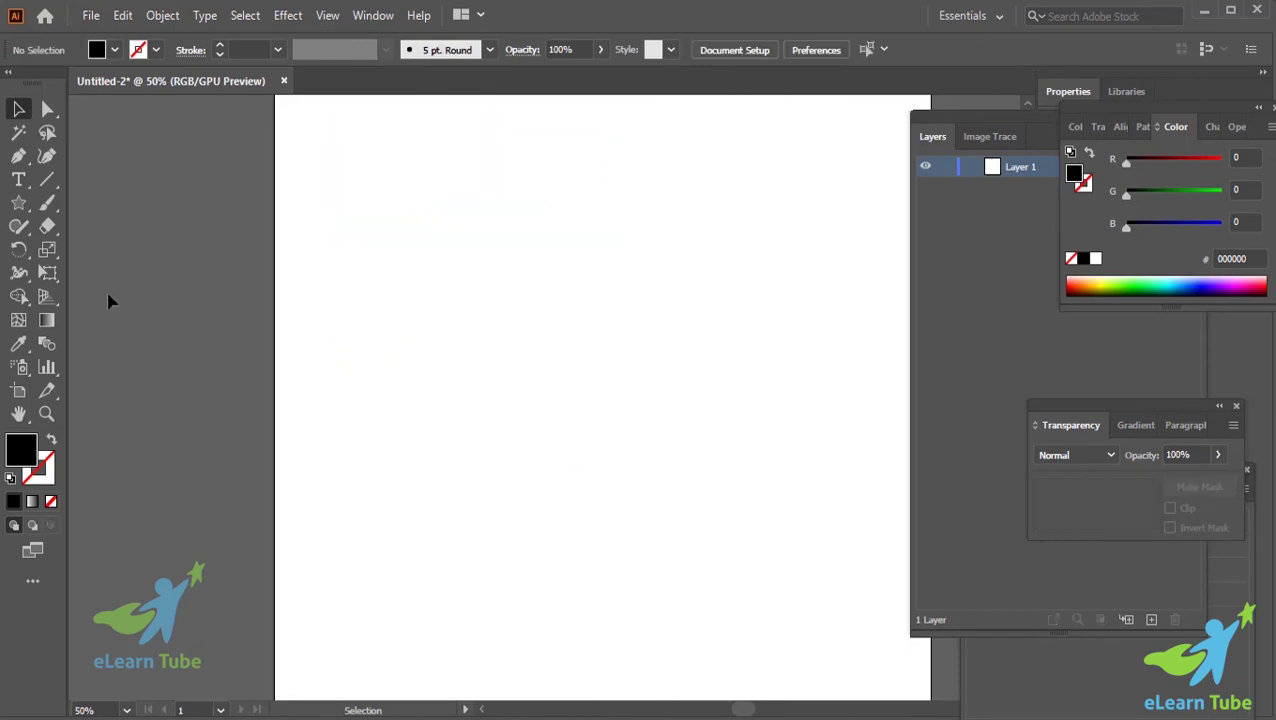
left_click(18, 204)
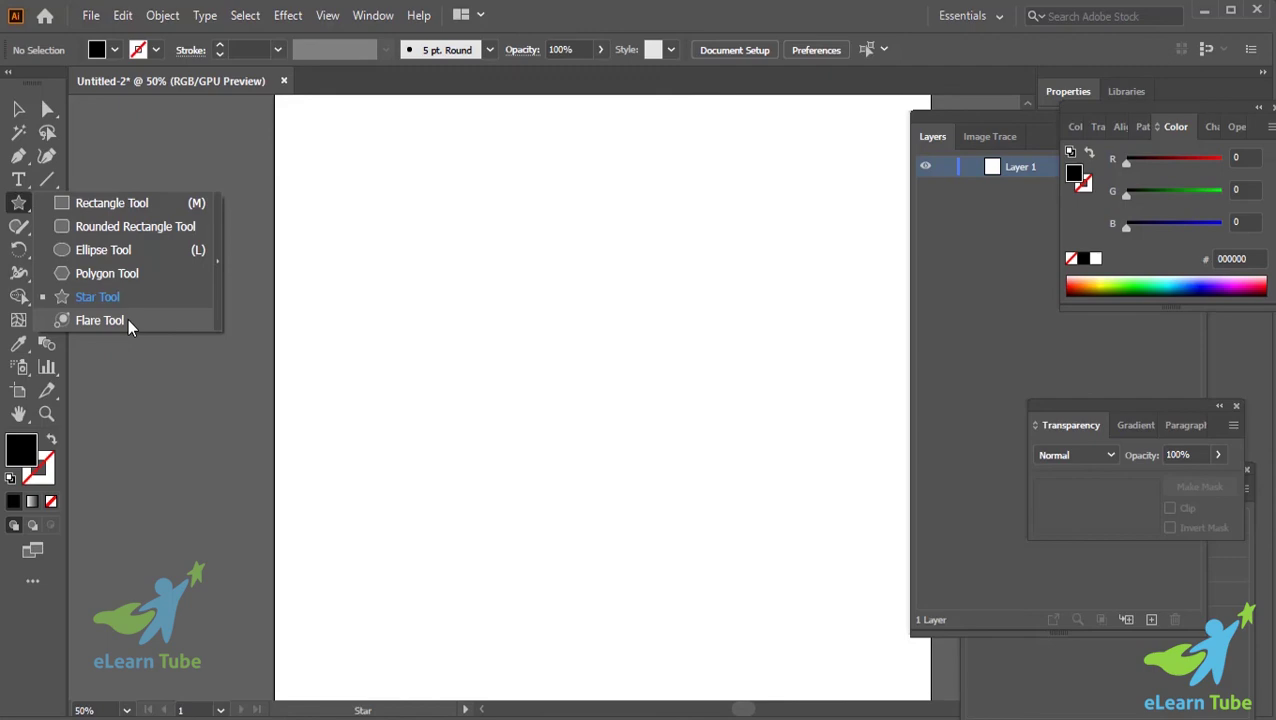
left_click(128, 319)
mouse_move(522, 201)
left_mouse_down()
mouse_move(560, 228)
mouse_move(564, 213)
left_mouse_up()
left_click(639, 359)
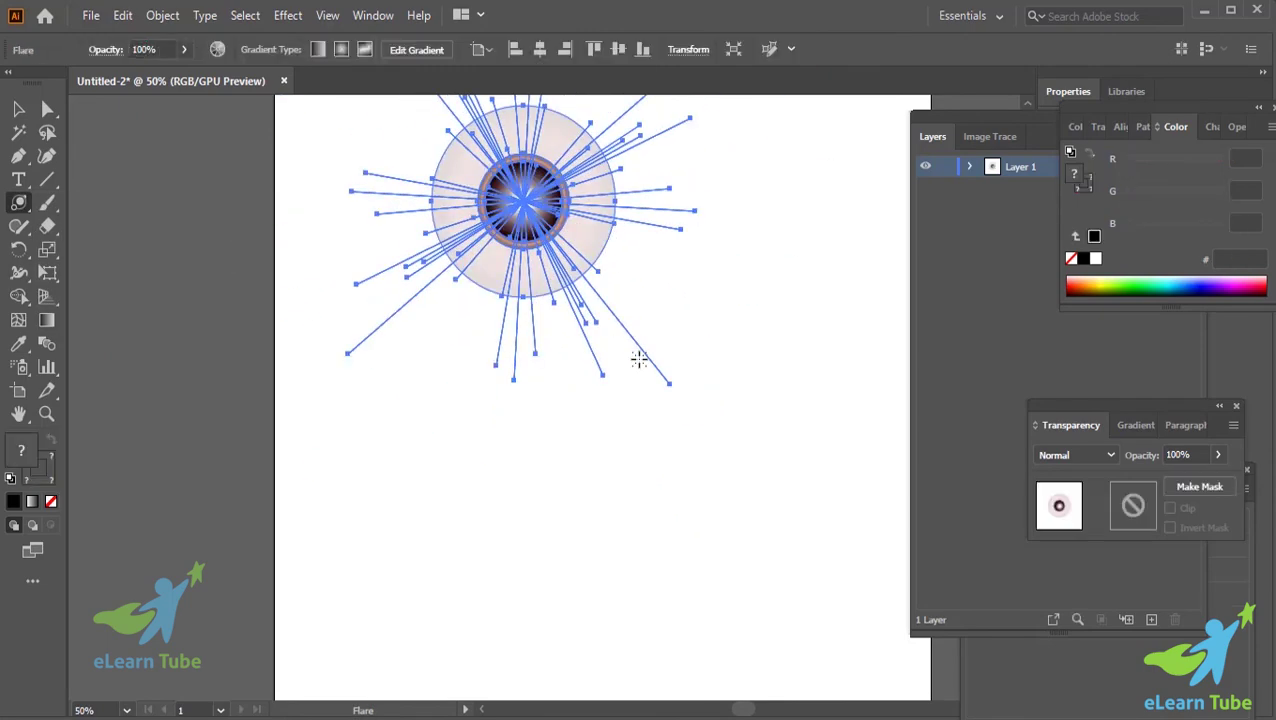
left_click_drag(681, 470, 770, 581)
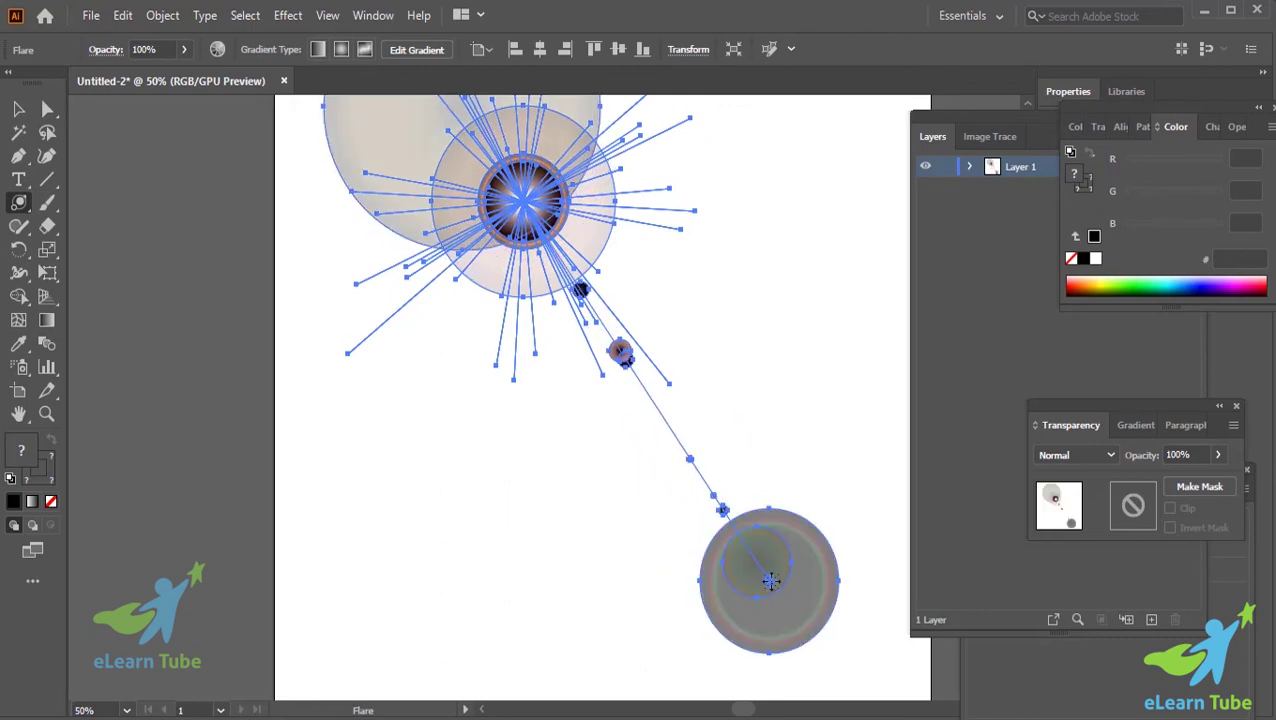
key("v")
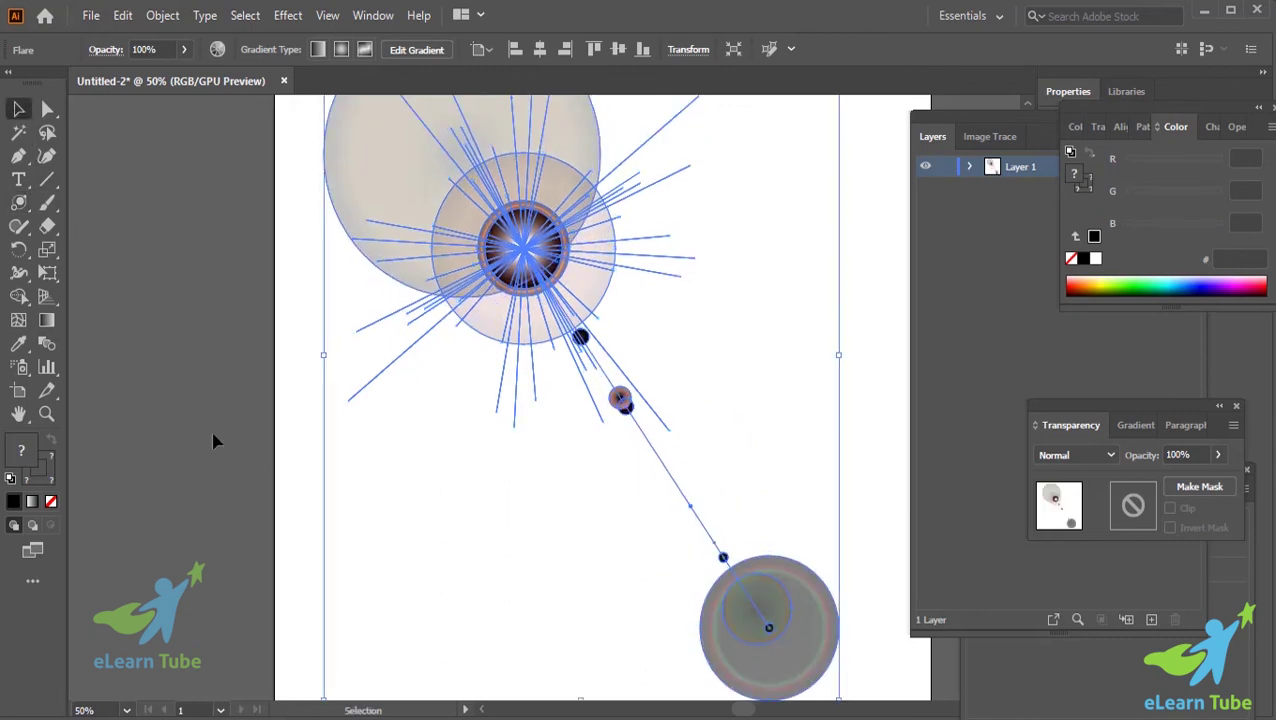
left_click(213, 441)
key("ctrl+minus")
key("ctrl+minus")
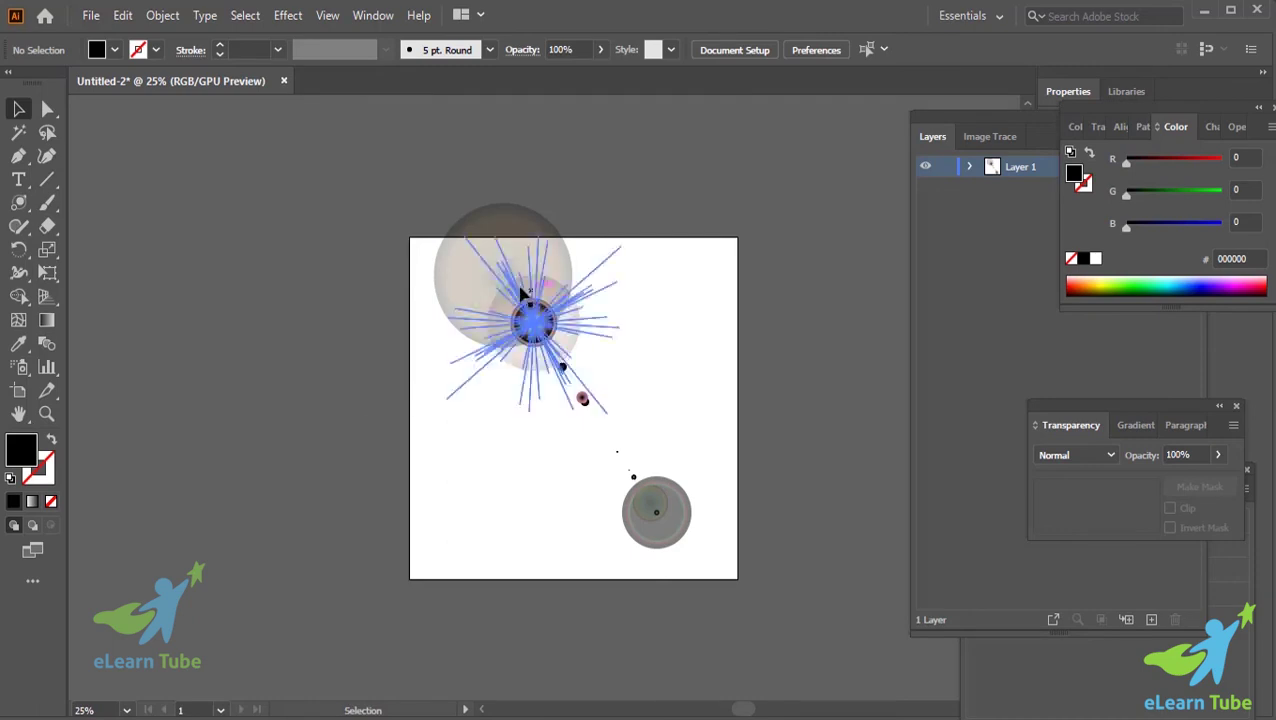
left_click_drag(520, 292, 495, 362)
scroll(495, 362, "down", 1)
left_click_drag(663, 538, 629, 501)
left_click(629, 501)
key("ctrl+plus")
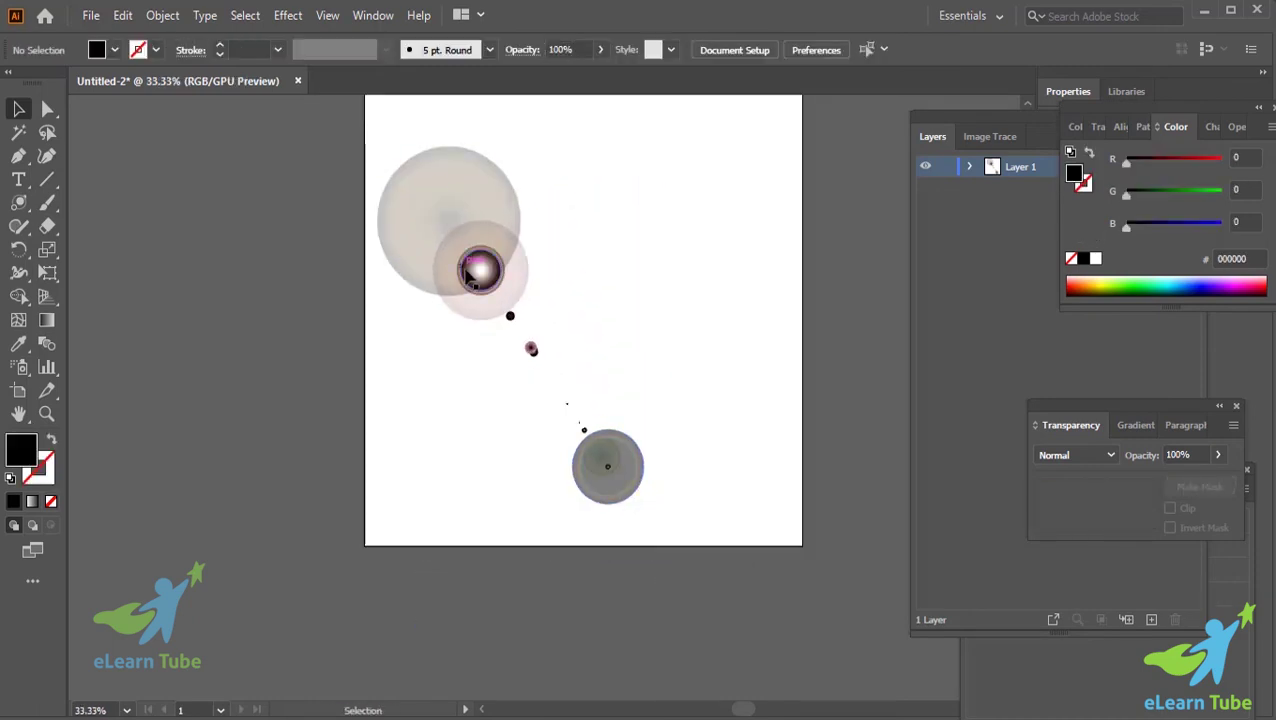
left_click(468, 274)
left_click(1163, 285)
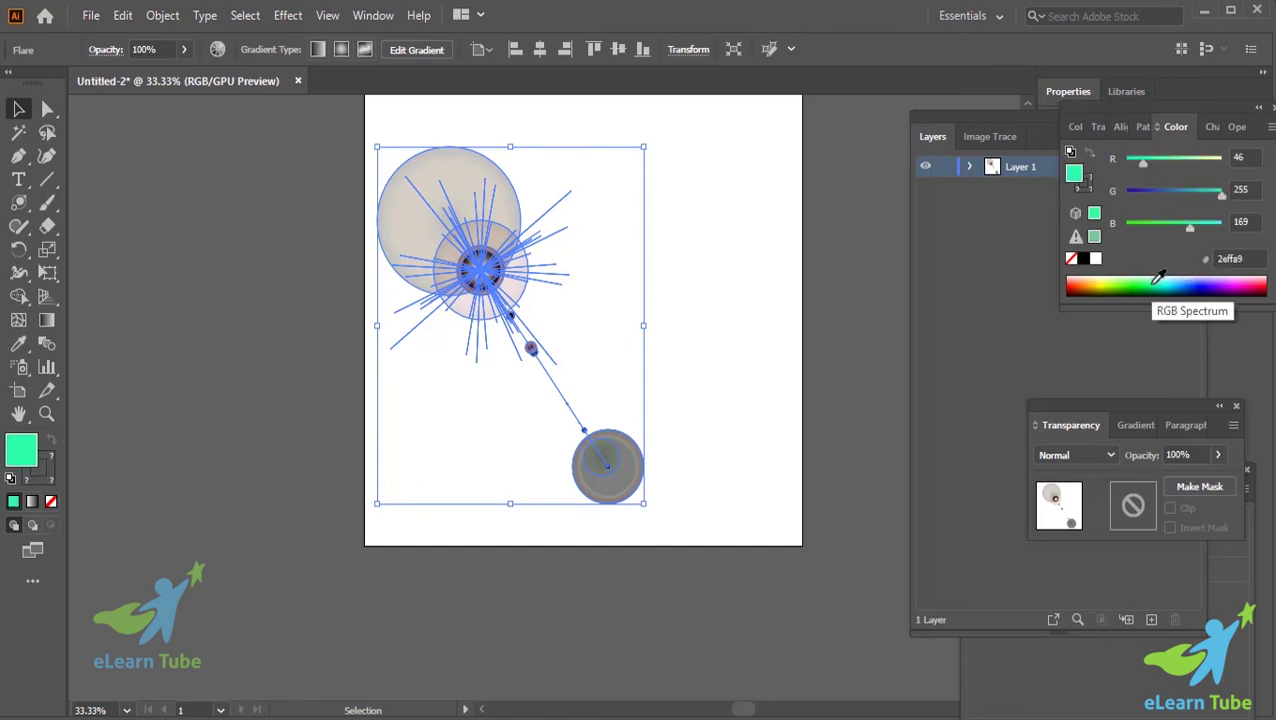
left_click(737, 478)
scroll(737, 478, "up", 1)
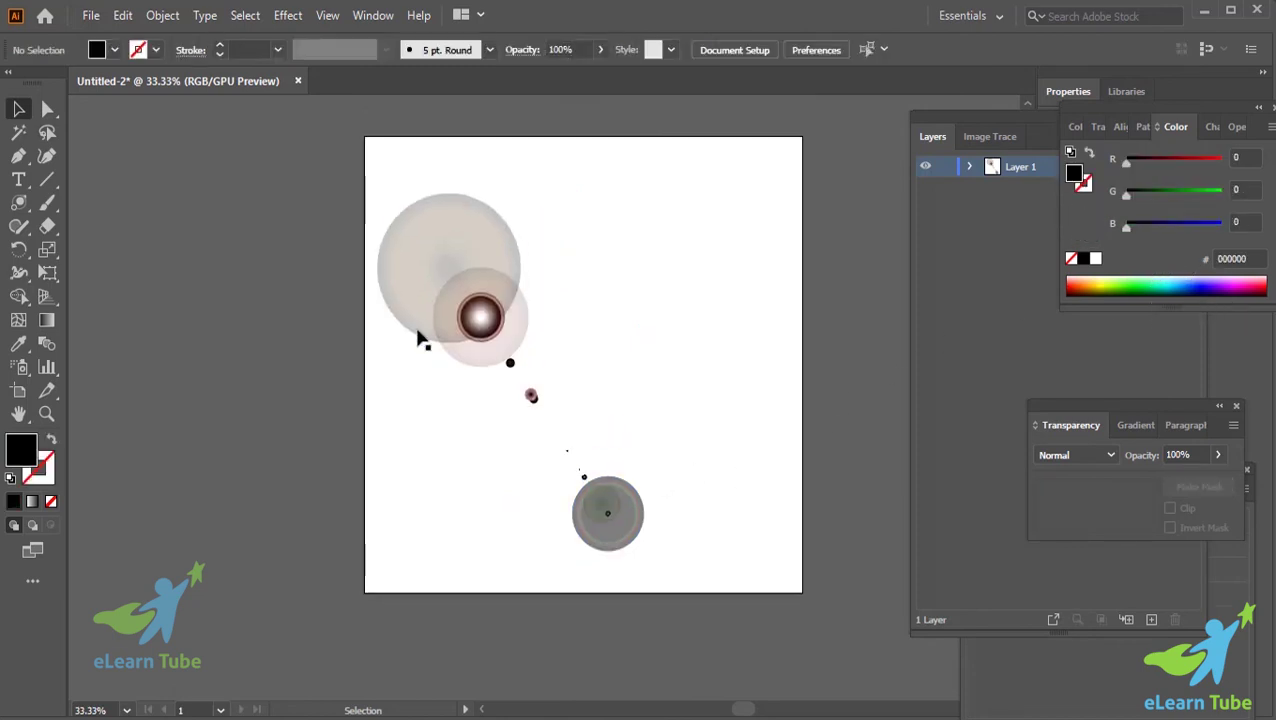
left_click(475, 330)
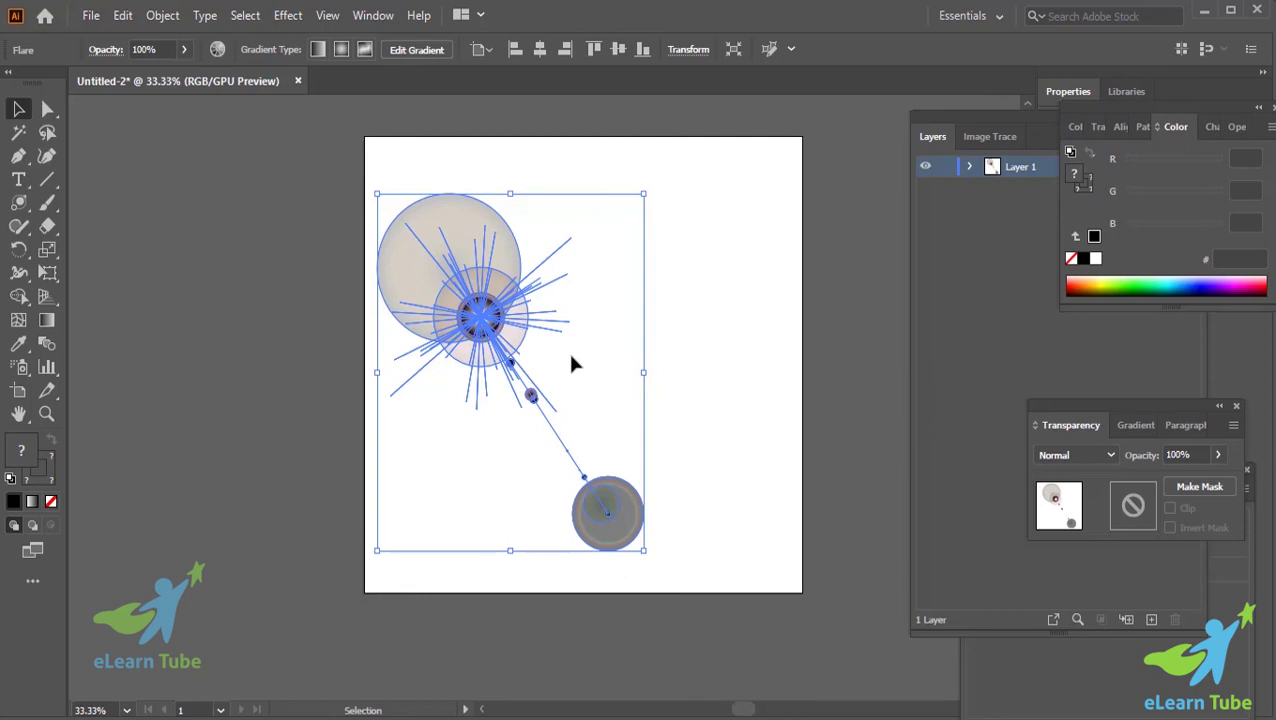
left_click_drag(466, 284, 455, 237)
left_click(741, 372)
left_click(627, 468)
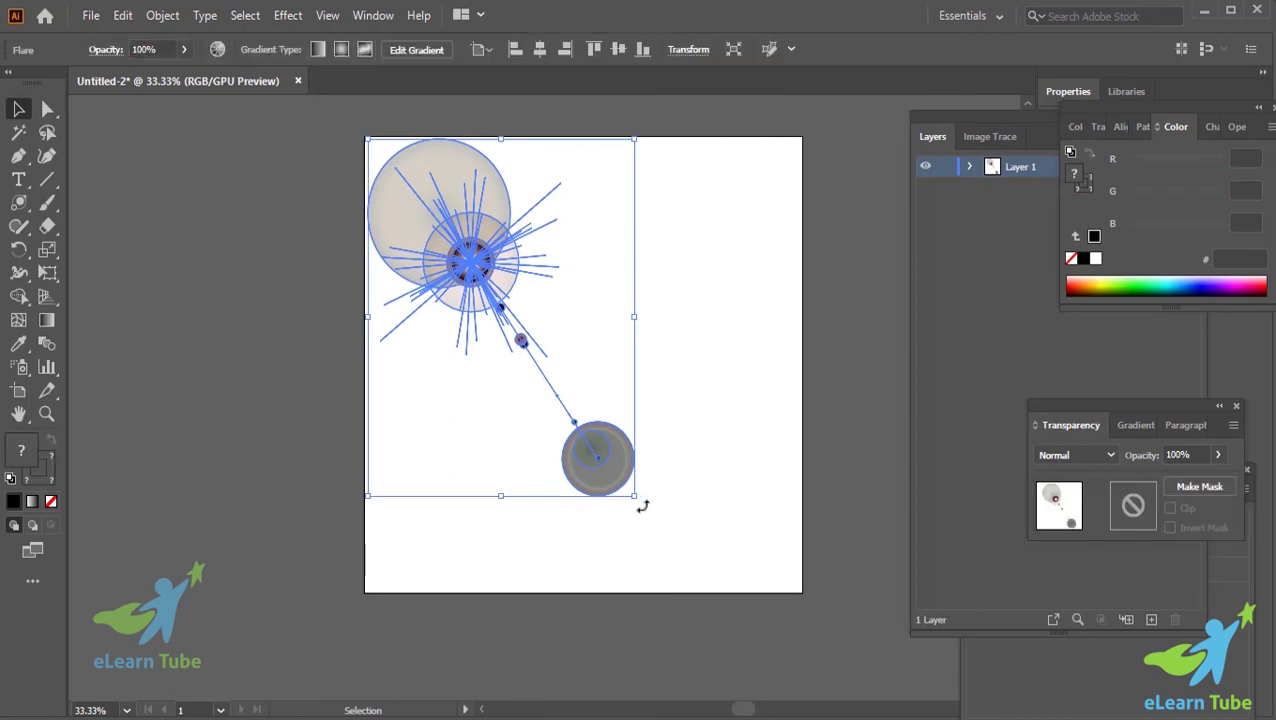
left_click_drag(634, 494, 763, 601)
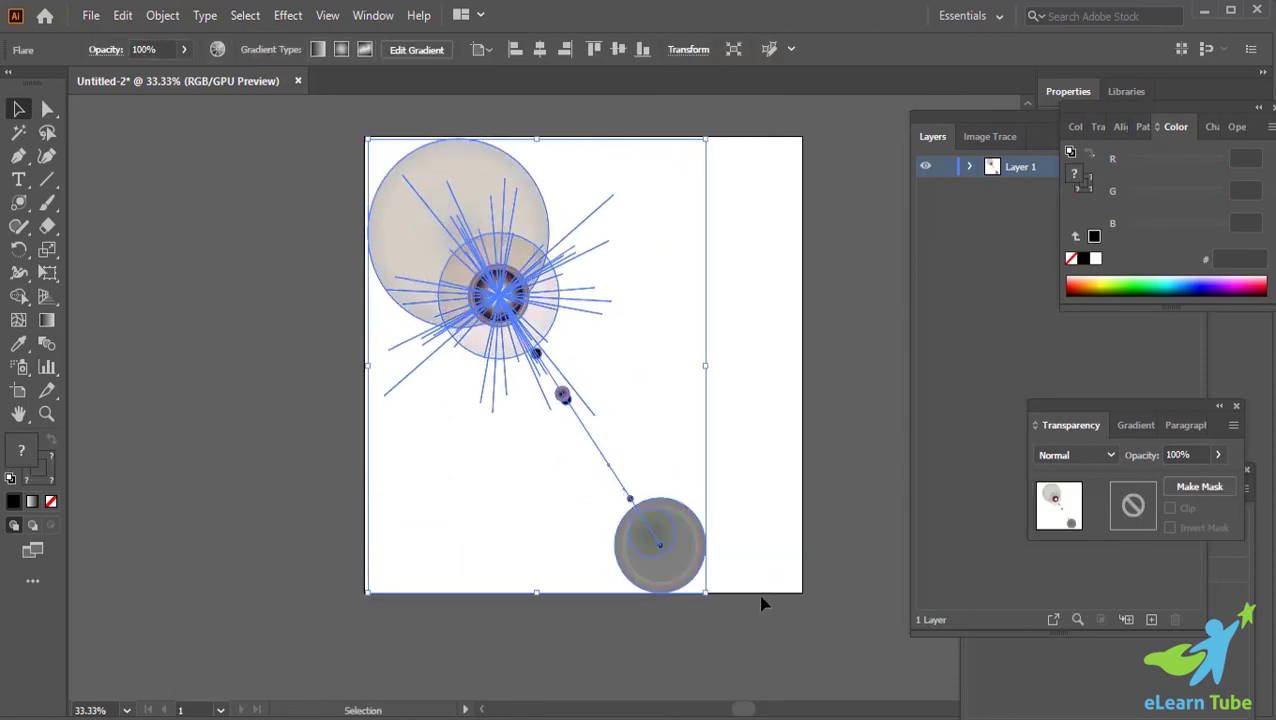
left_click(763, 601)
left_click(547, 342)
key("Delete")
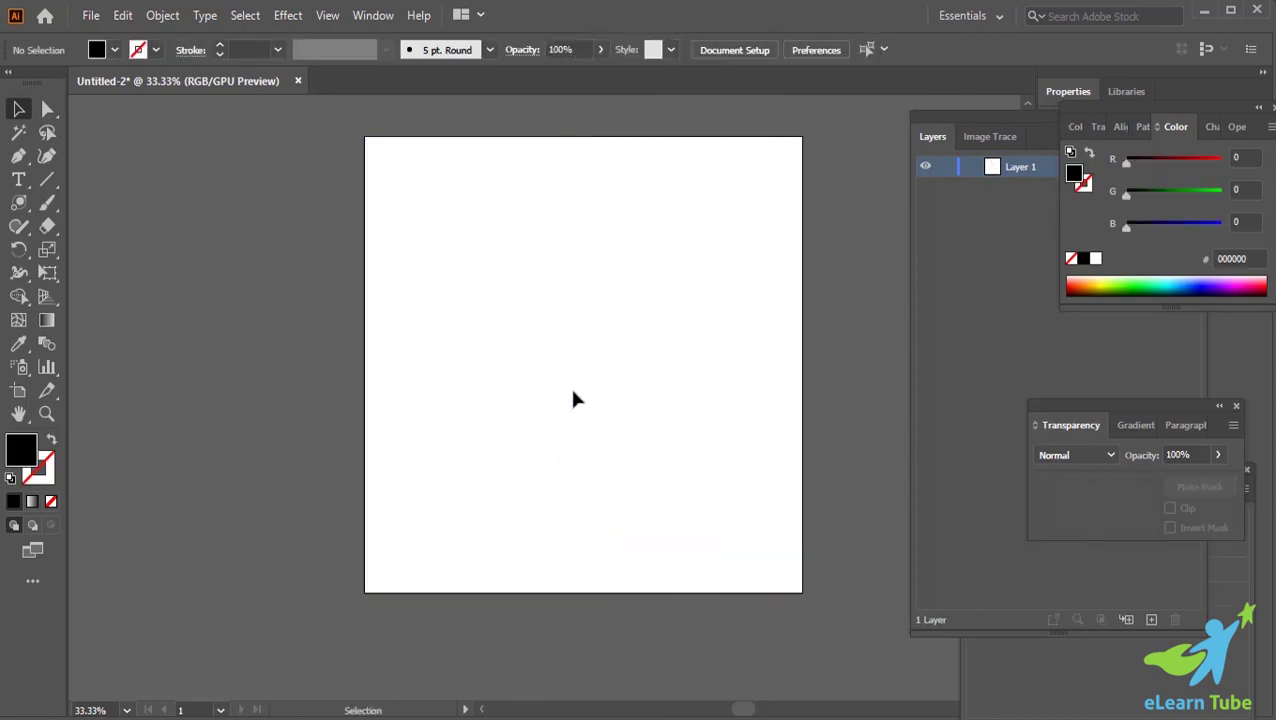
Step: Tear off the Rectangle tool flyout into a floating shape-tools panel and reposition it
left_click_drag(19, 202, 72, 215)
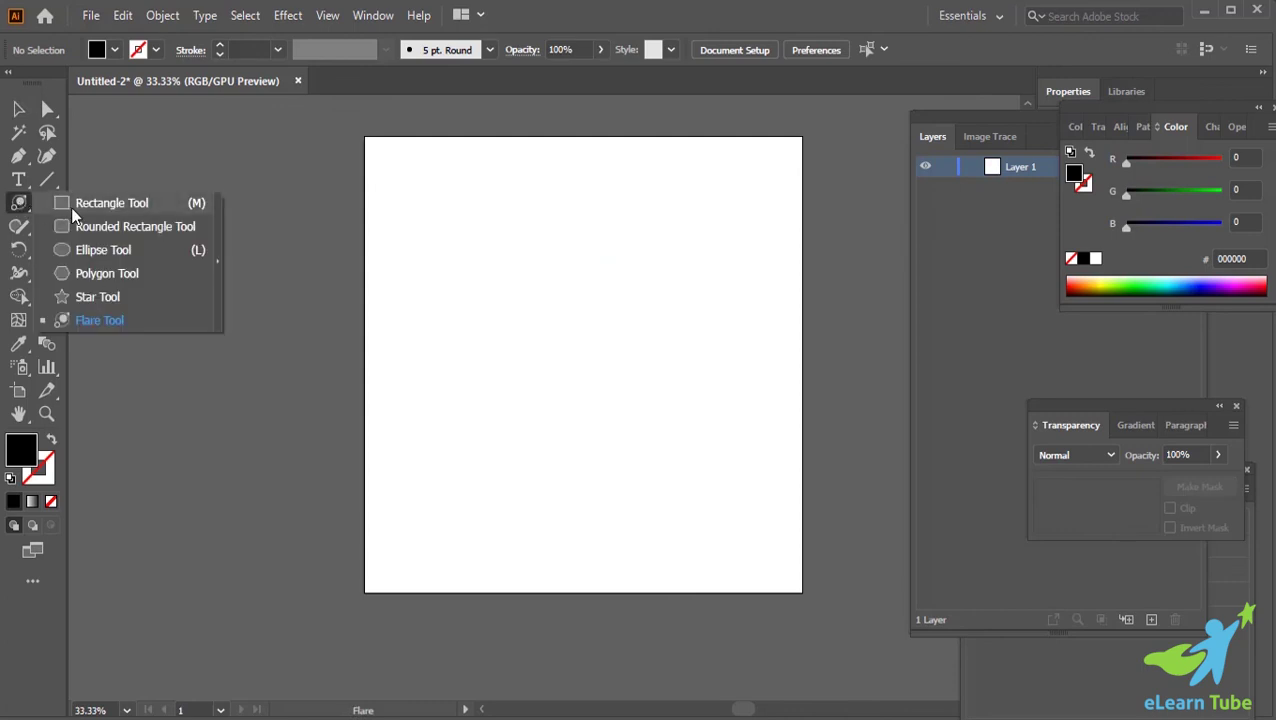
left_click(72, 209)
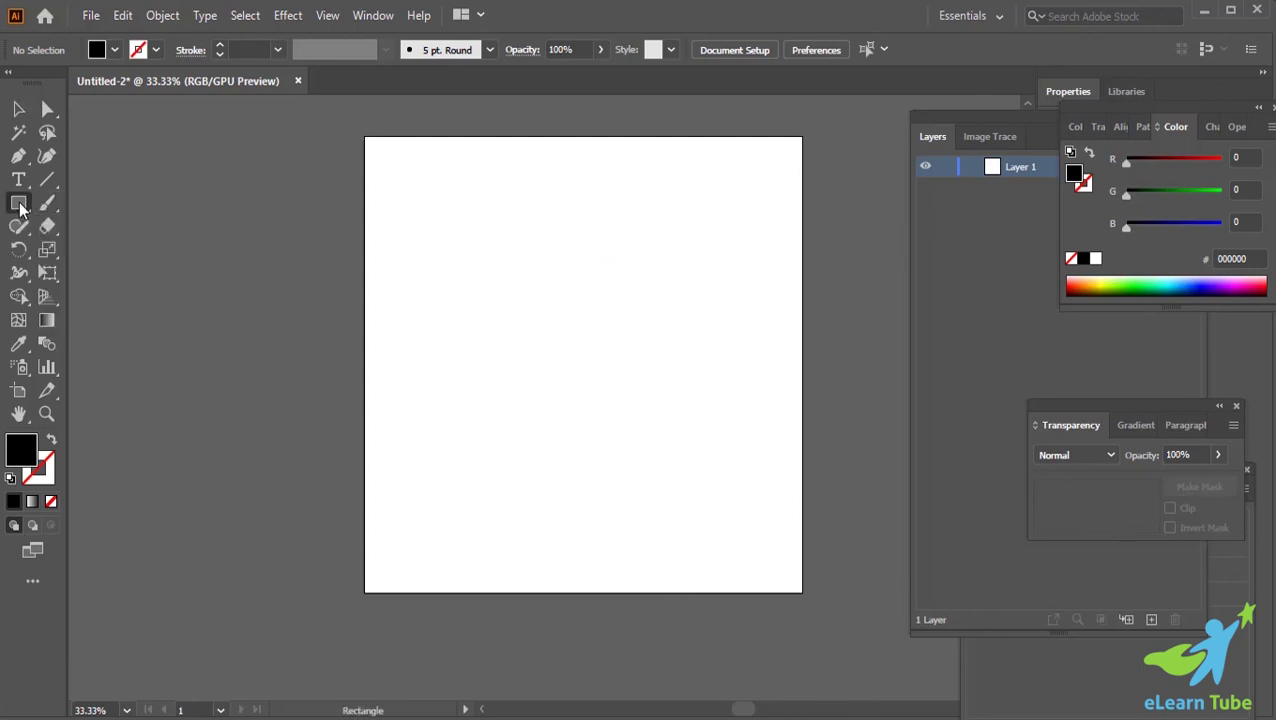
left_click(20, 205)
left_click(218, 268)
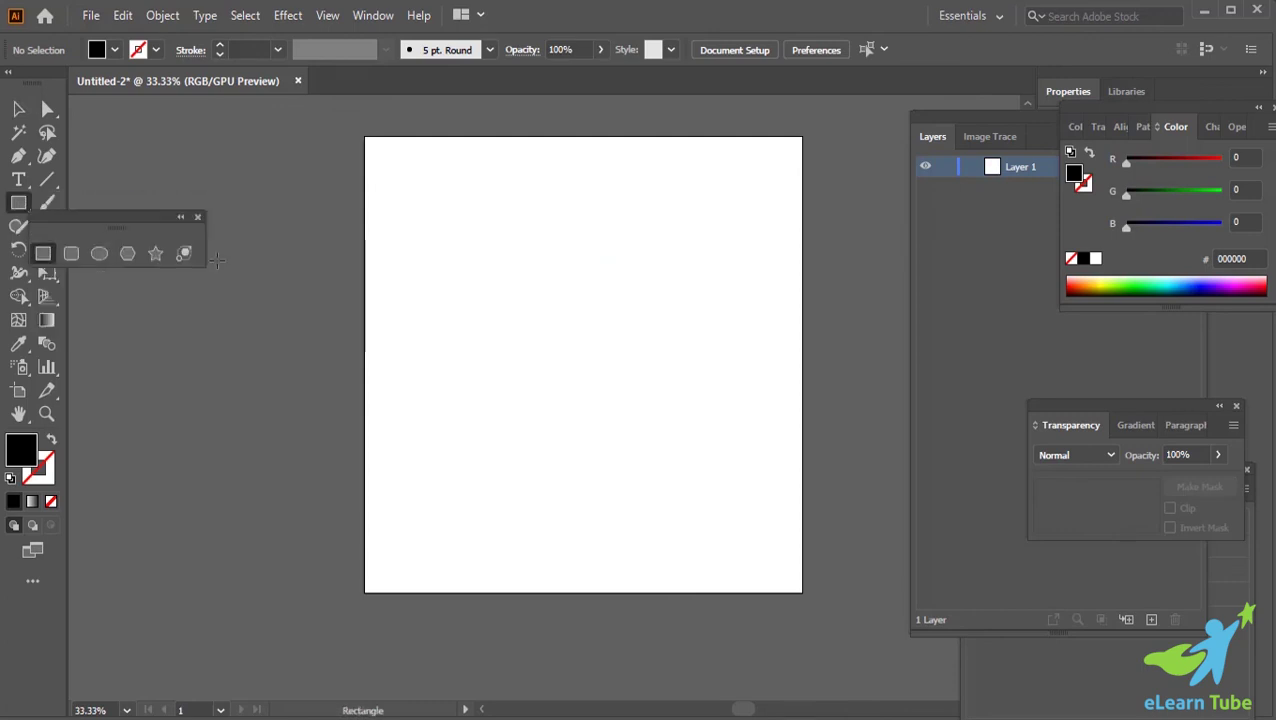
left_click_drag(140, 219, 225, 148)
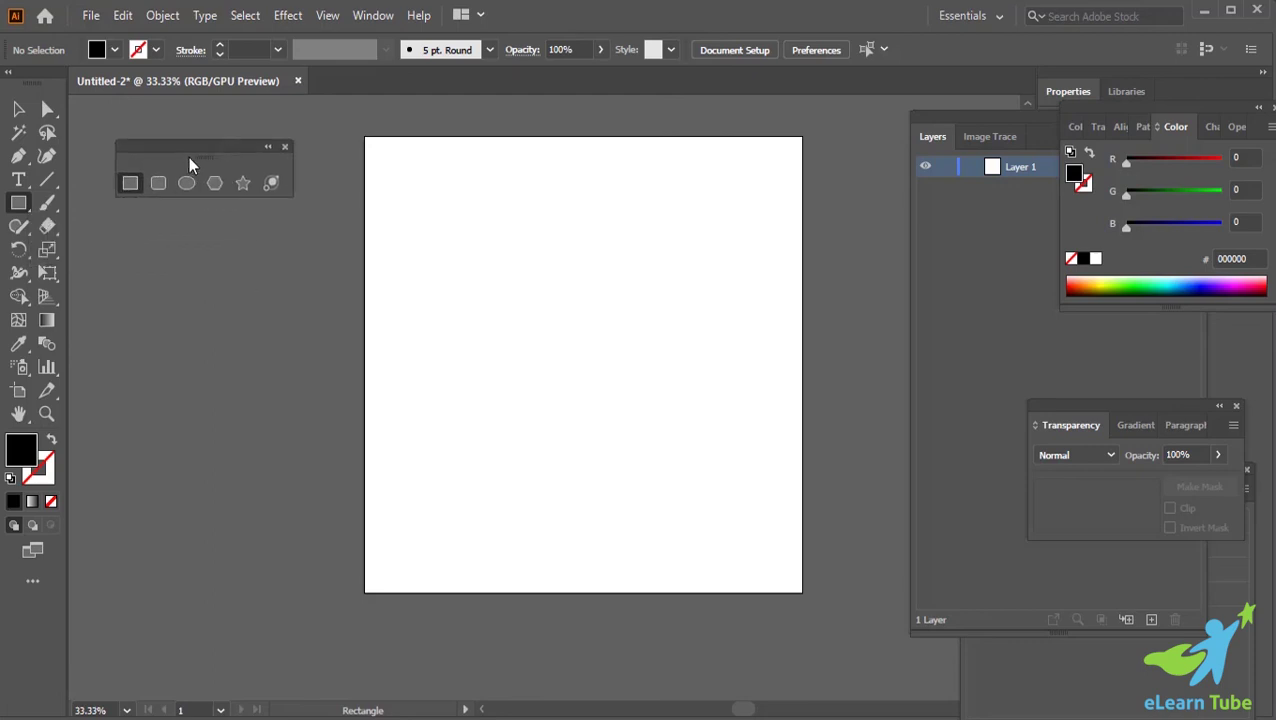
Step: Draw a test triangle with the Polygon tool from the panel, then delete it
left_click(214, 183)
mouse_move(522, 250)
left_mouse_down()
mouse_move(648, 365)
mouse_move(605, 271)
left_mouse_up()
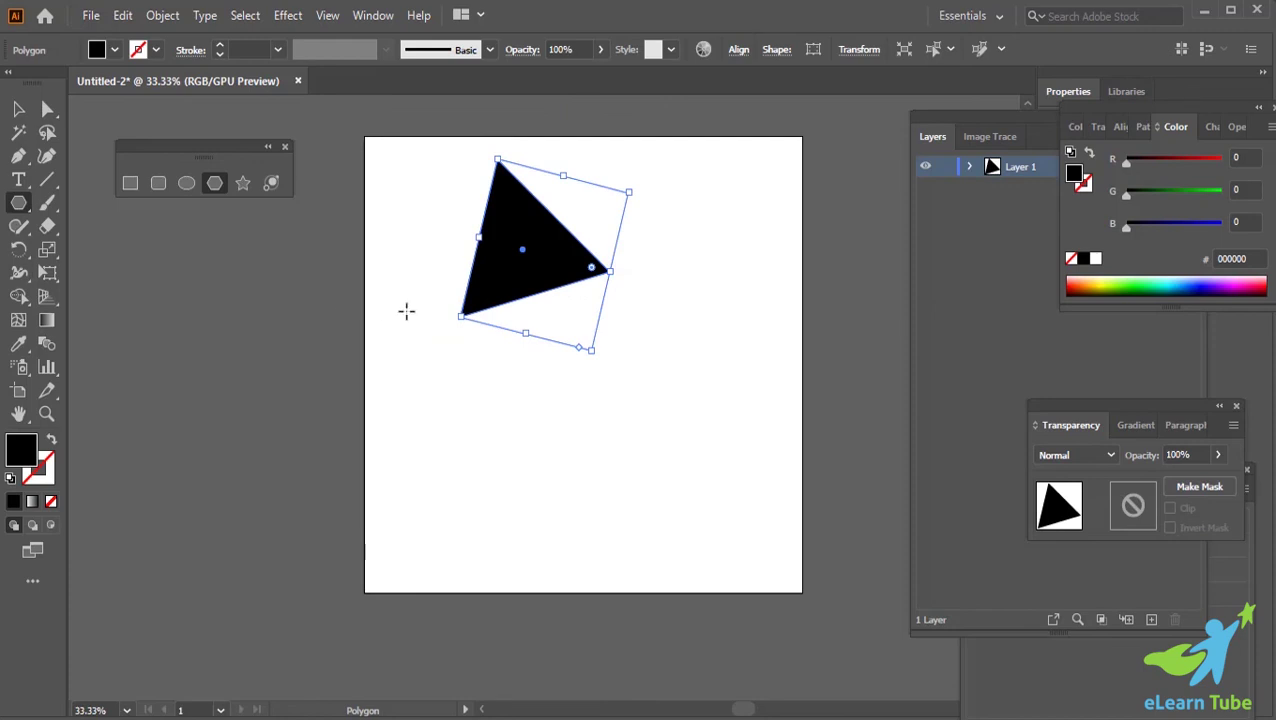
key("Delete")
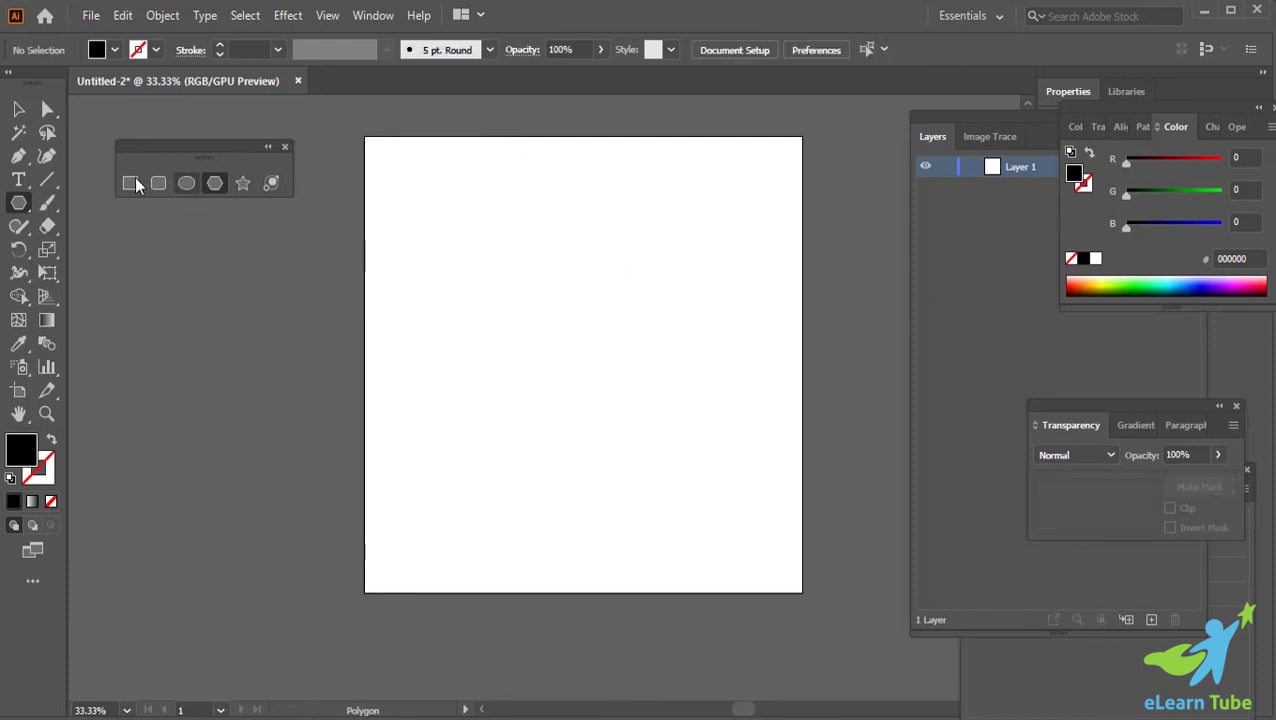
left_click(27, 113)
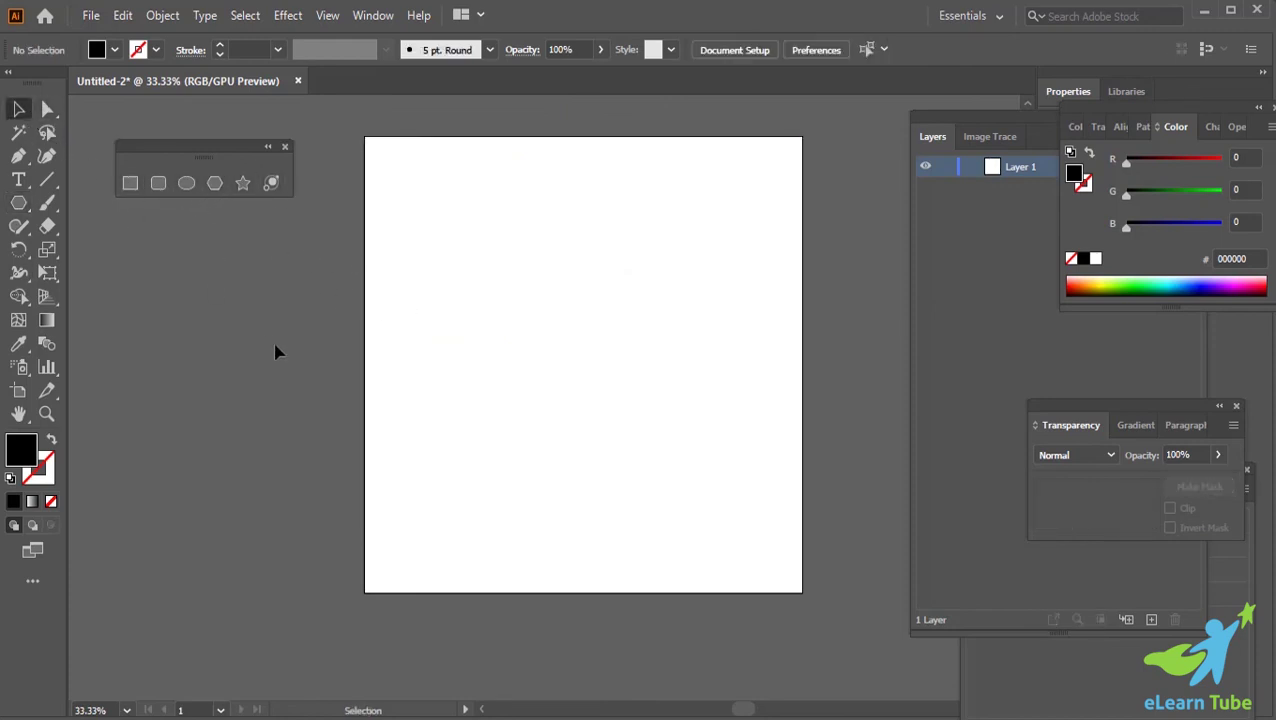